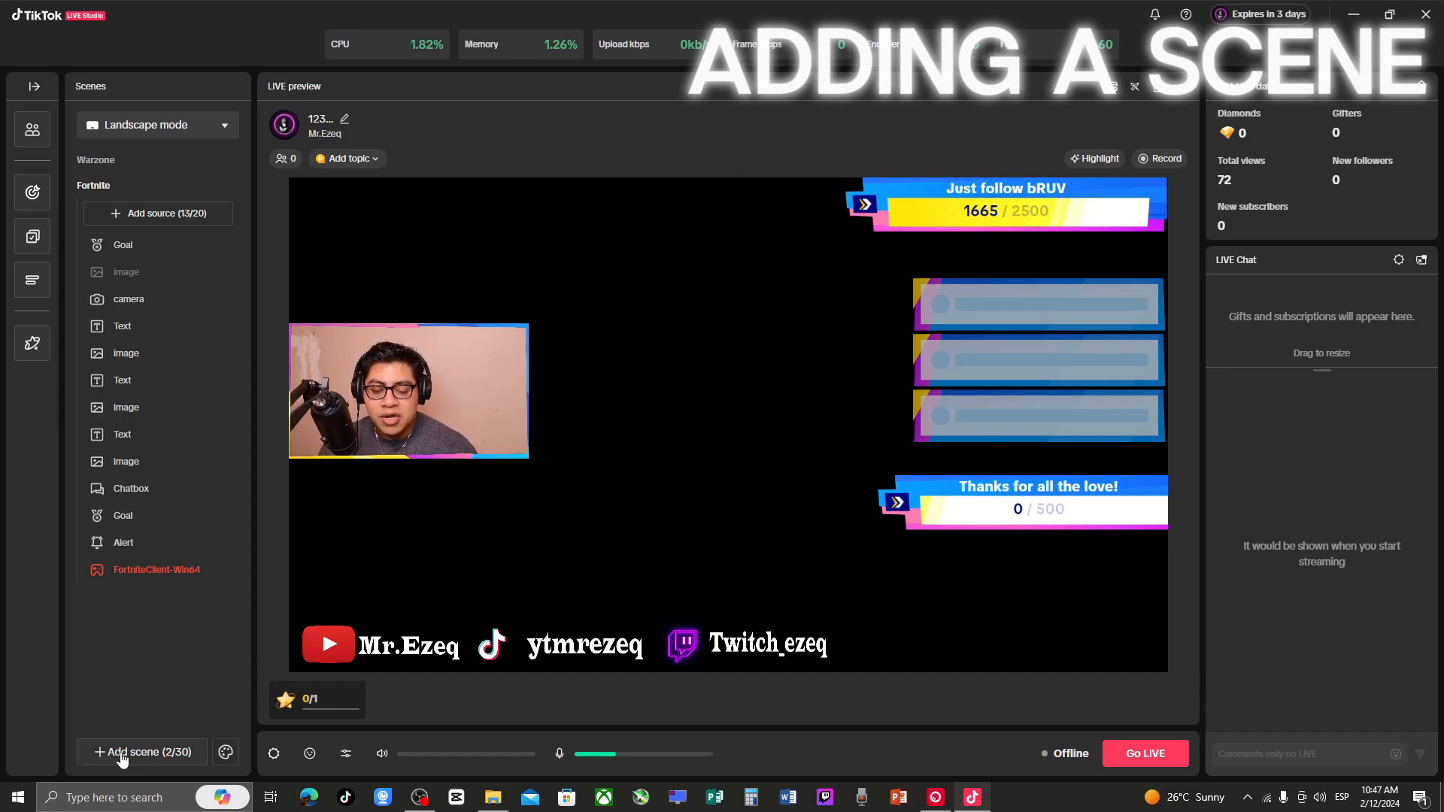
Compare the Chat and General layouts for a new scene, and add the scene with the Blank layout.
left_click(122, 754)
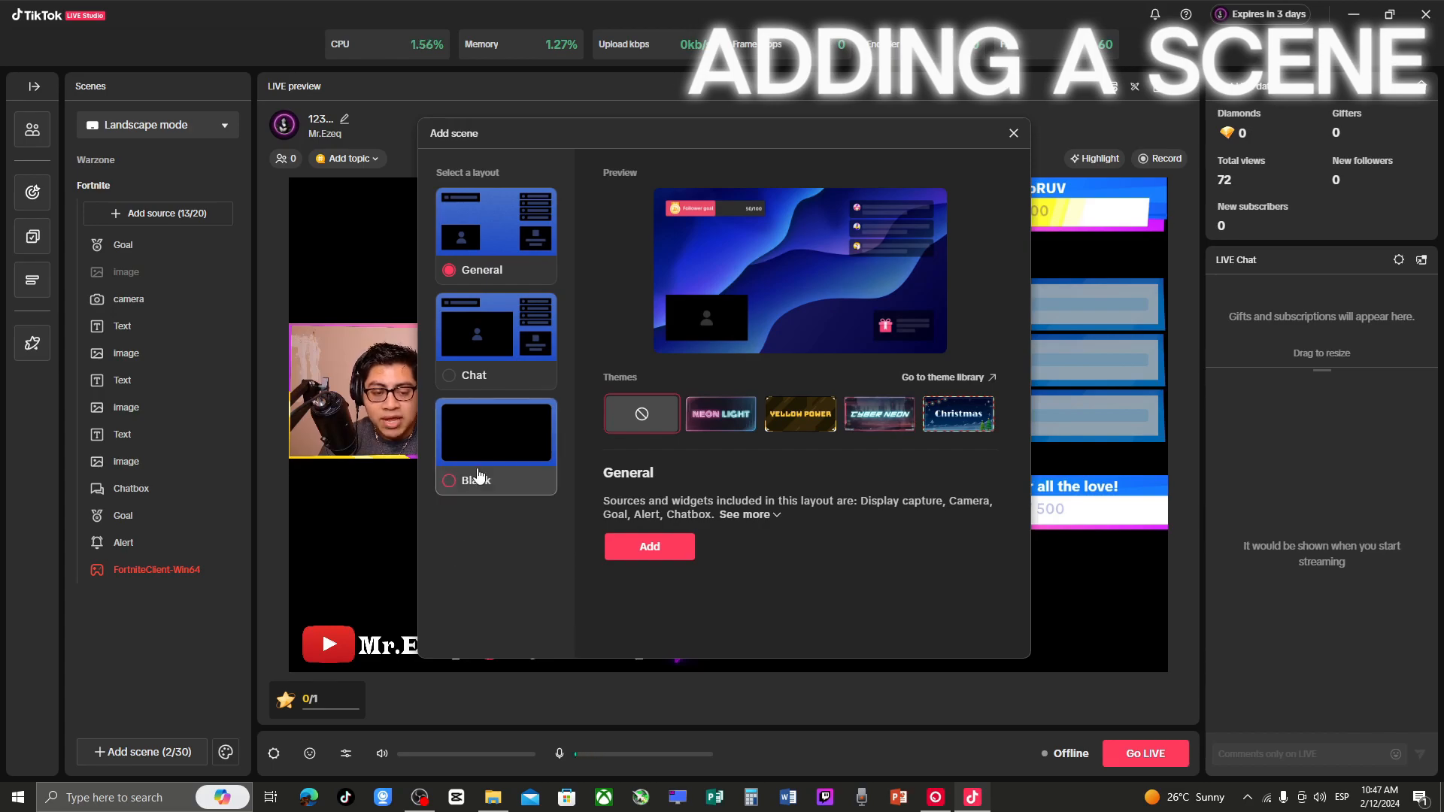
left_click(500, 321)
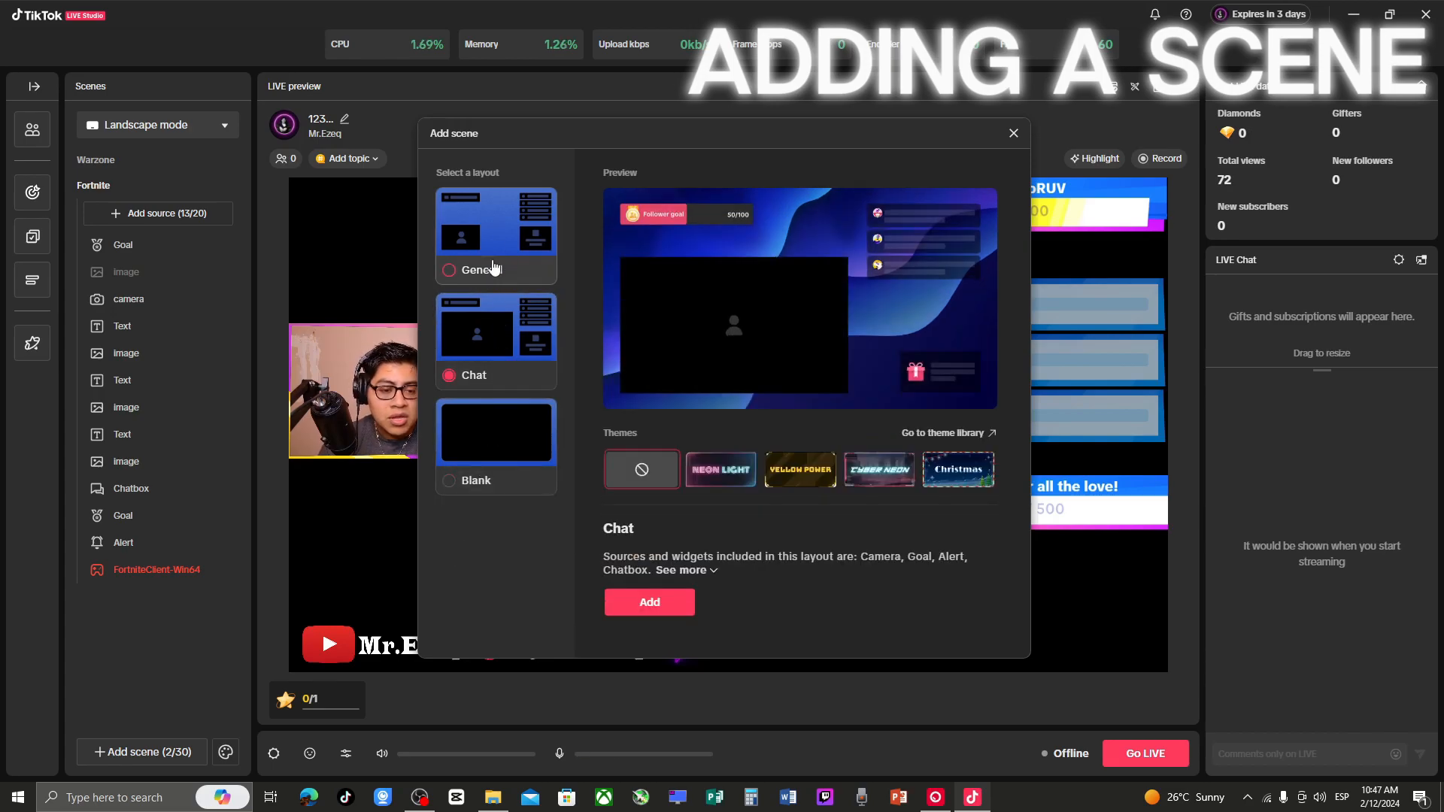
left_click(496, 247)
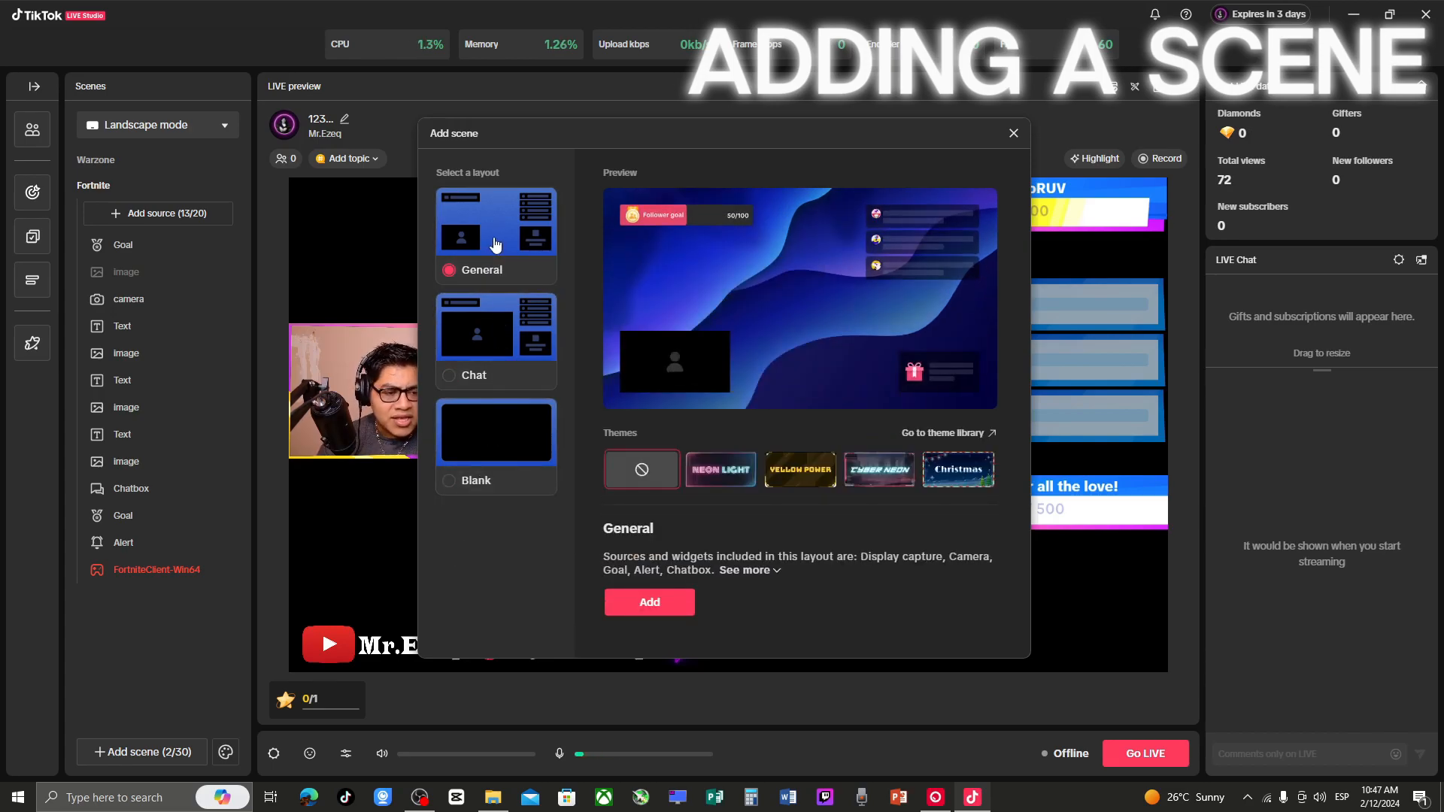
left_click(508, 348)
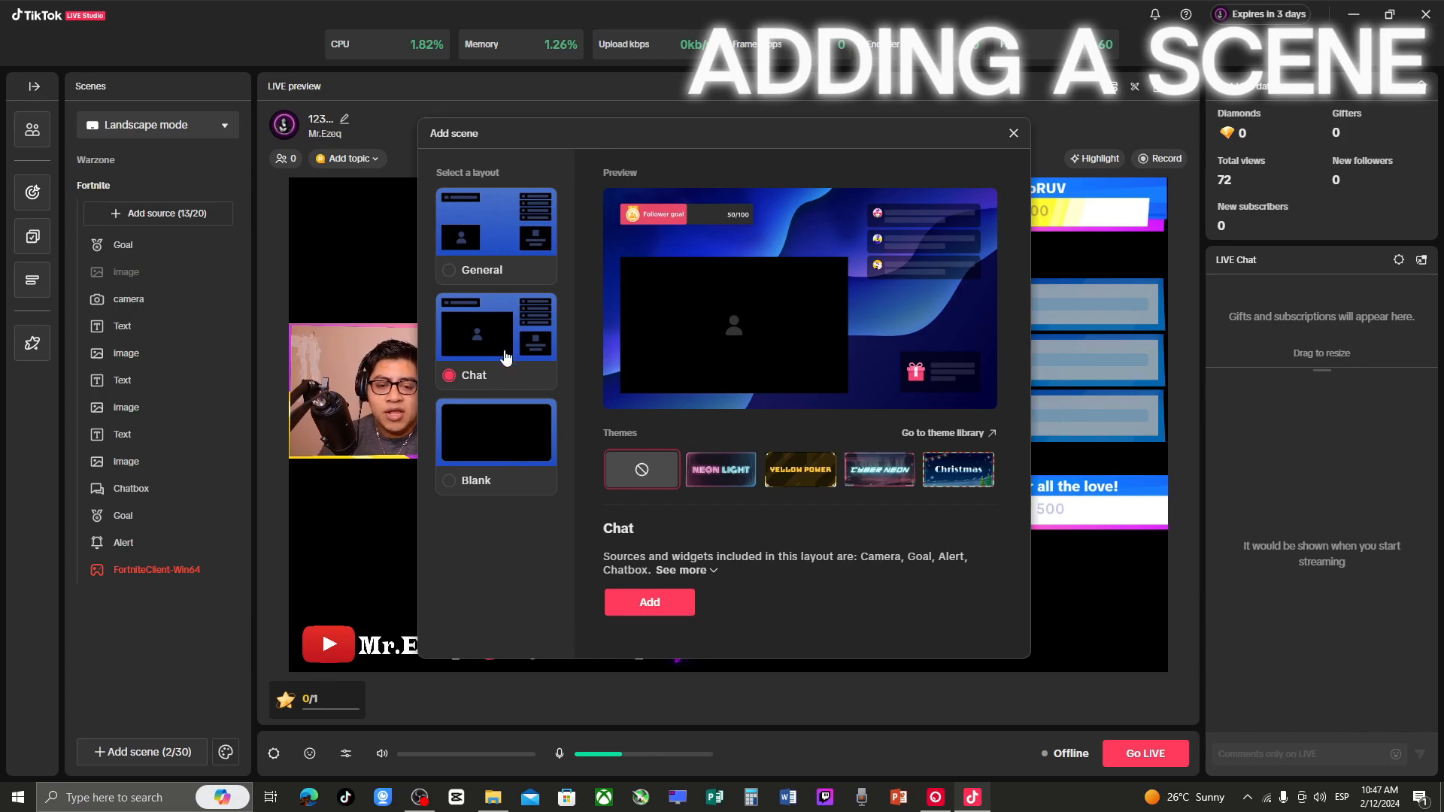
left_click(516, 473)
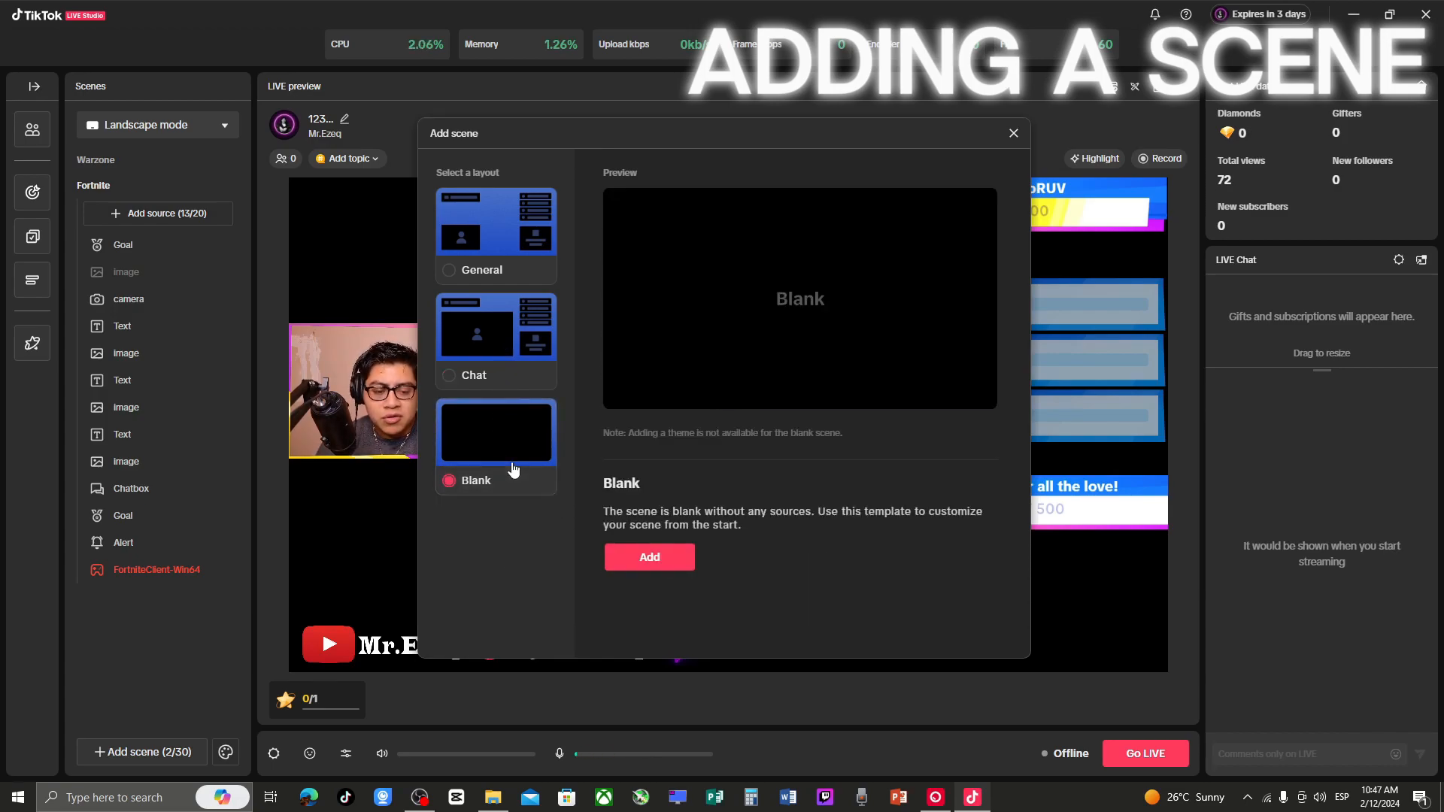
left_click(647, 554)
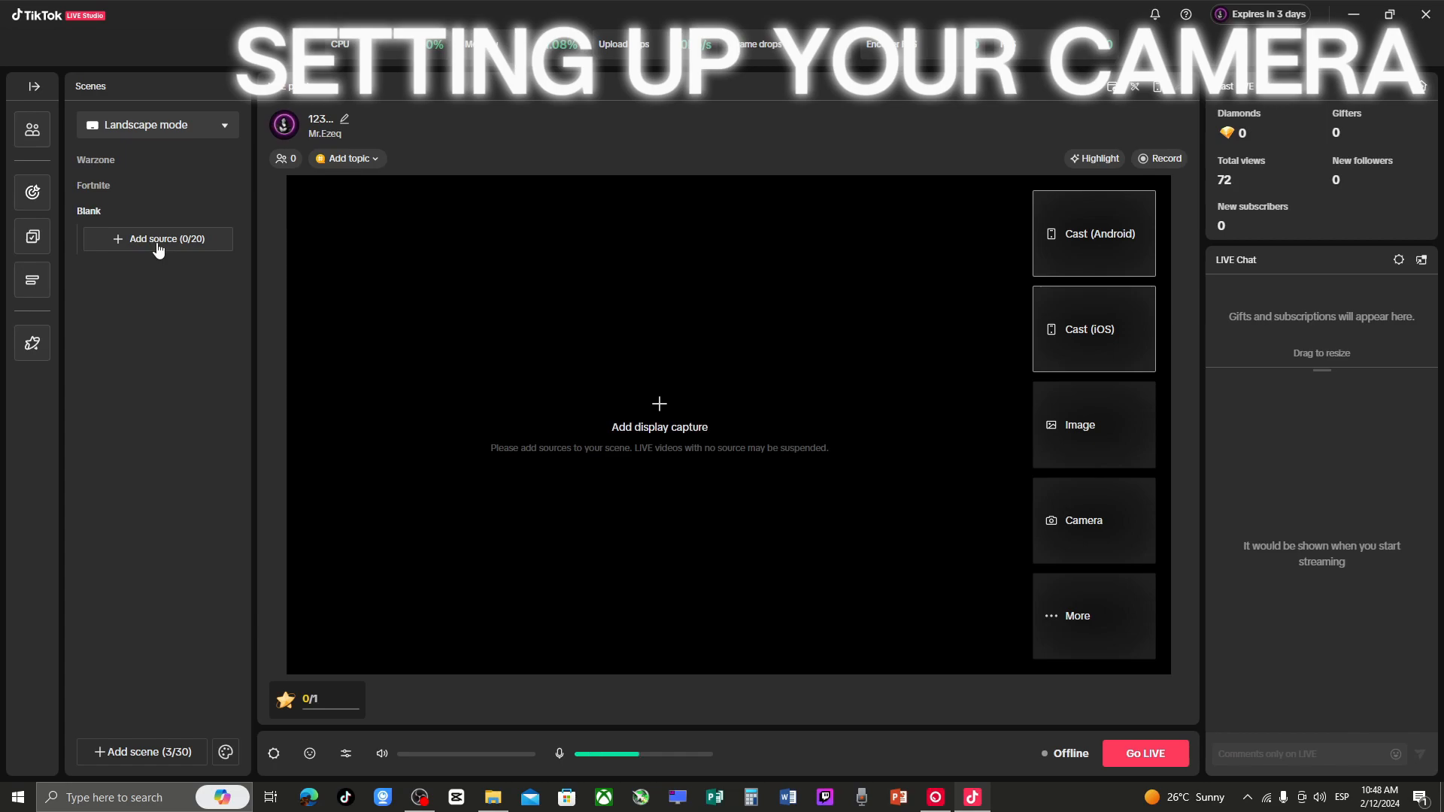
Start adding a Camera source to the Blank scene, keeping OBSBOT Tiny 2 StreamCamera as the device.
left_click(156, 247)
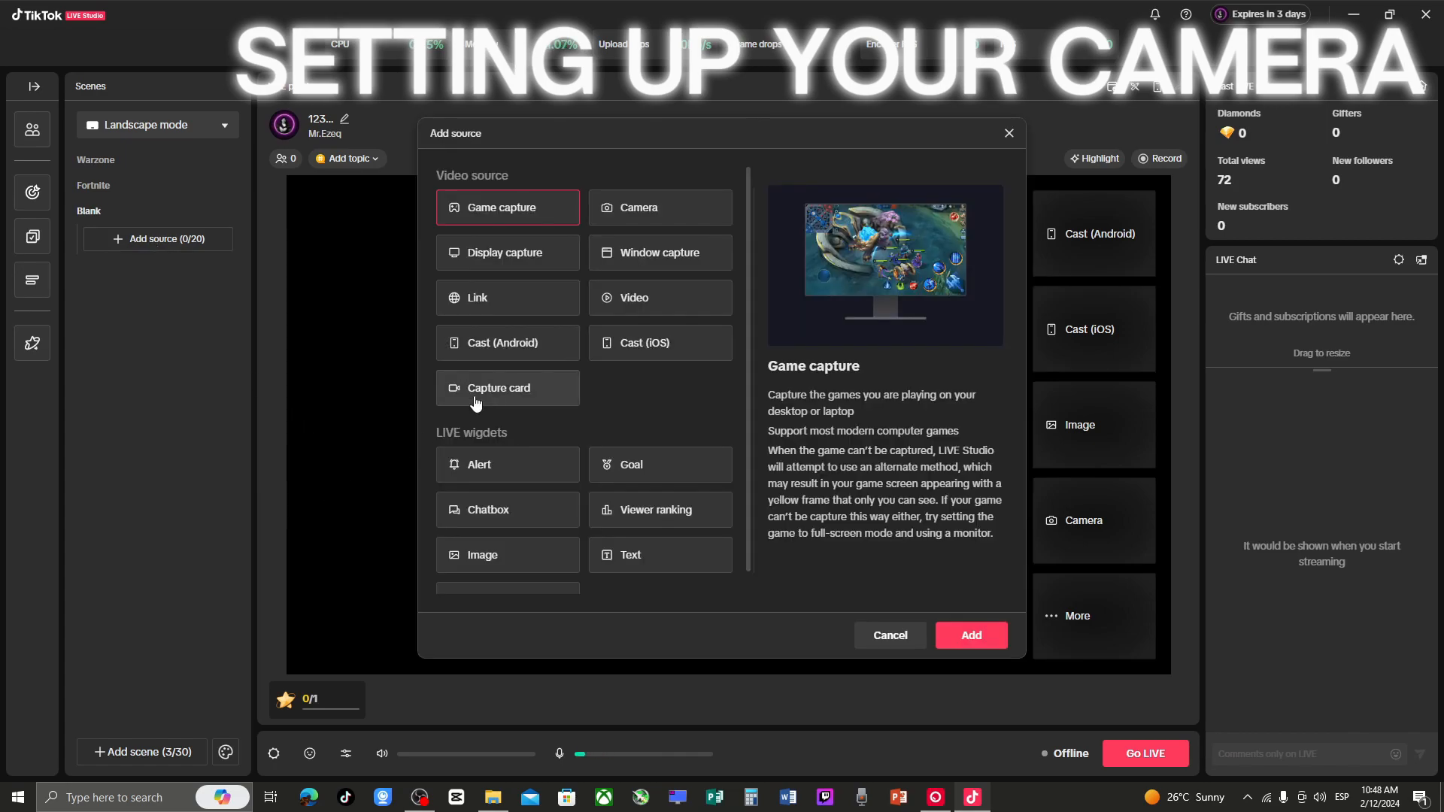
left_click(675, 214)
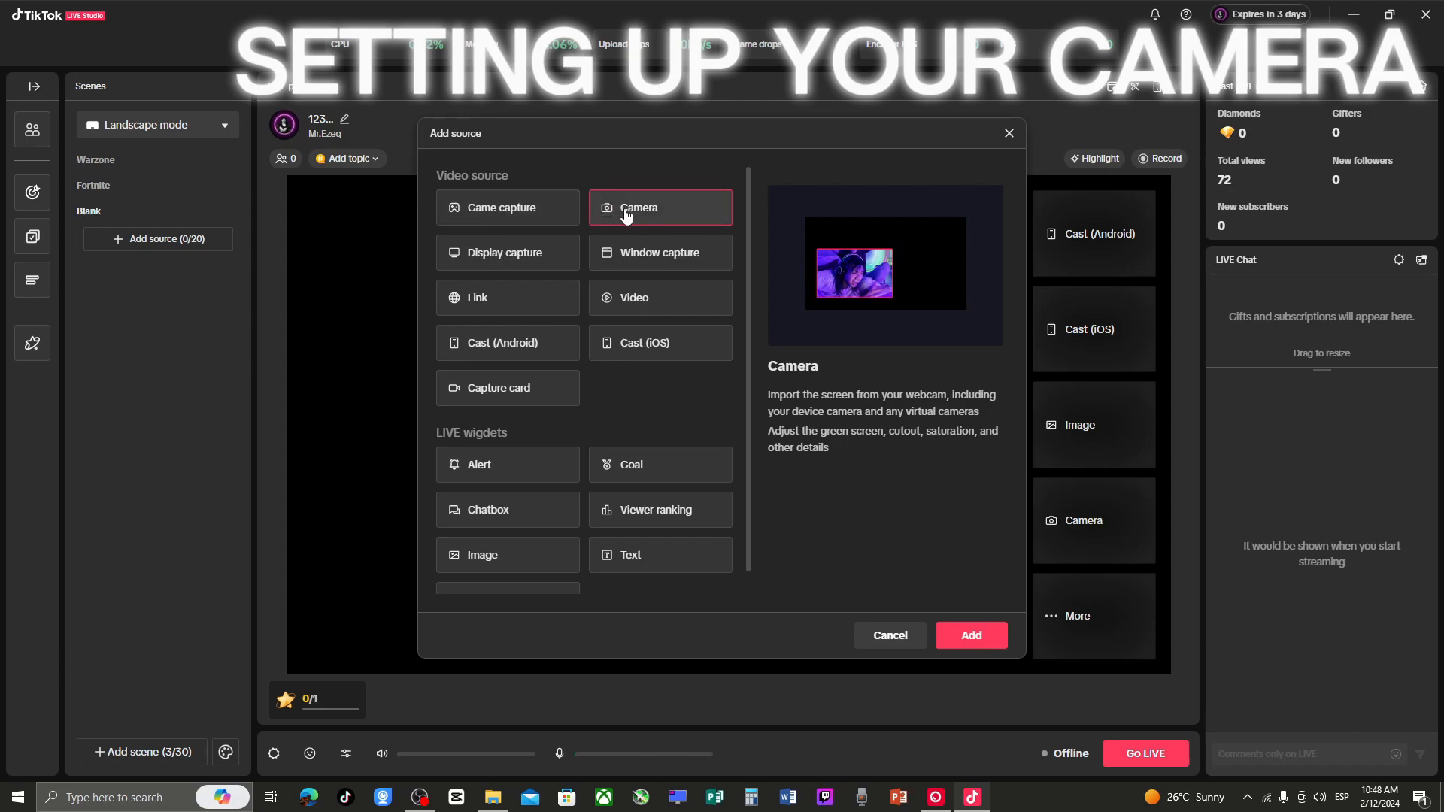
left_click(956, 639)
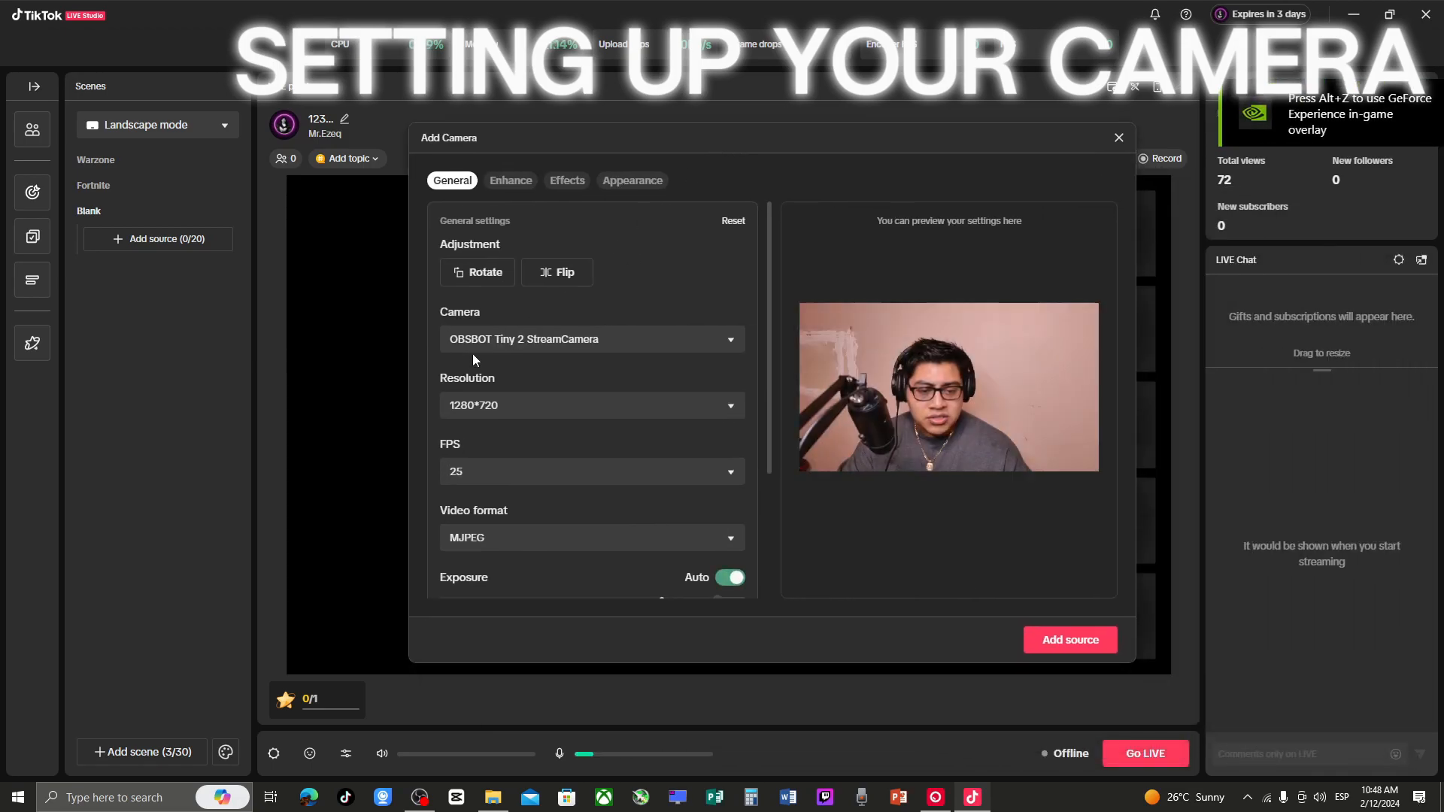
left_click(576, 339)
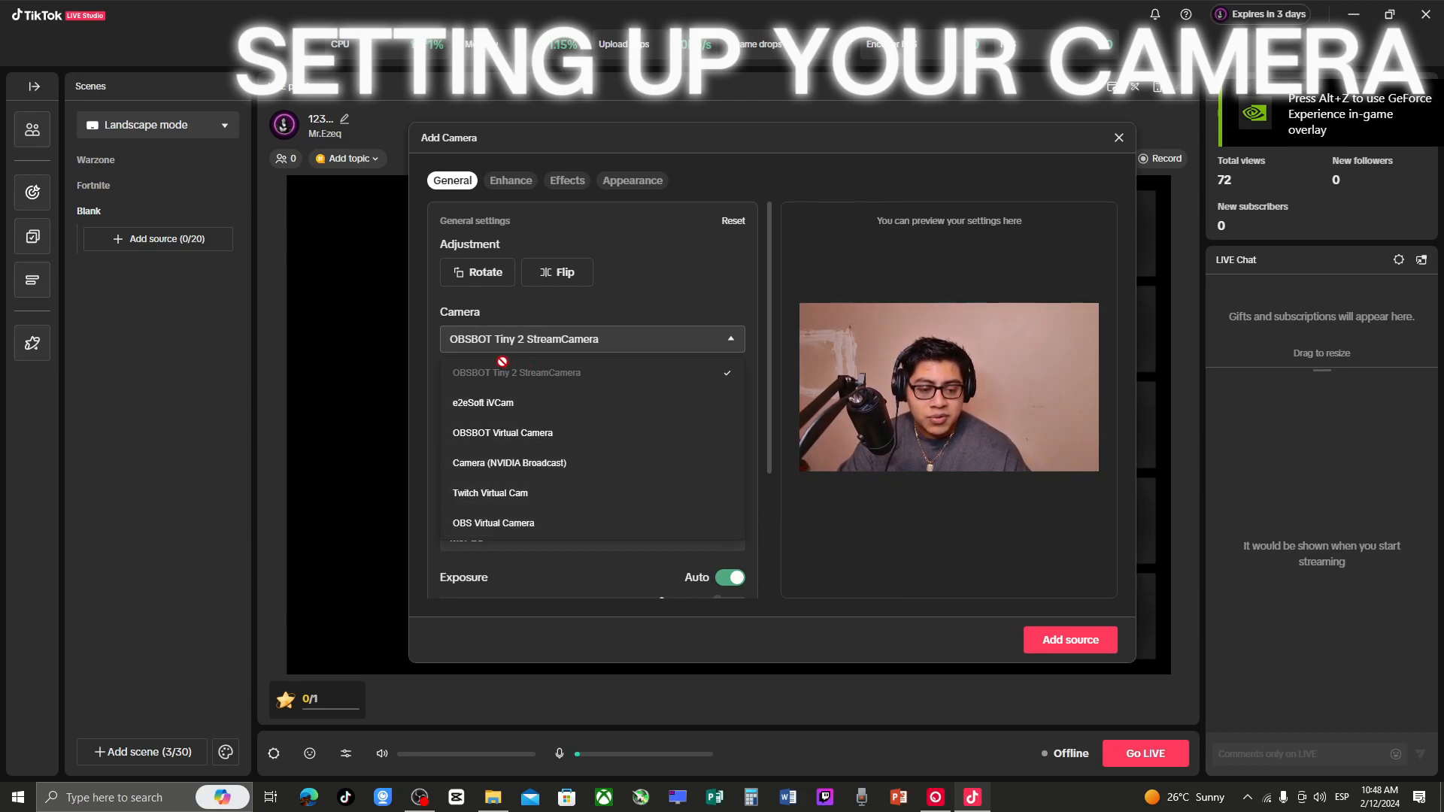
left_click(607, 335)
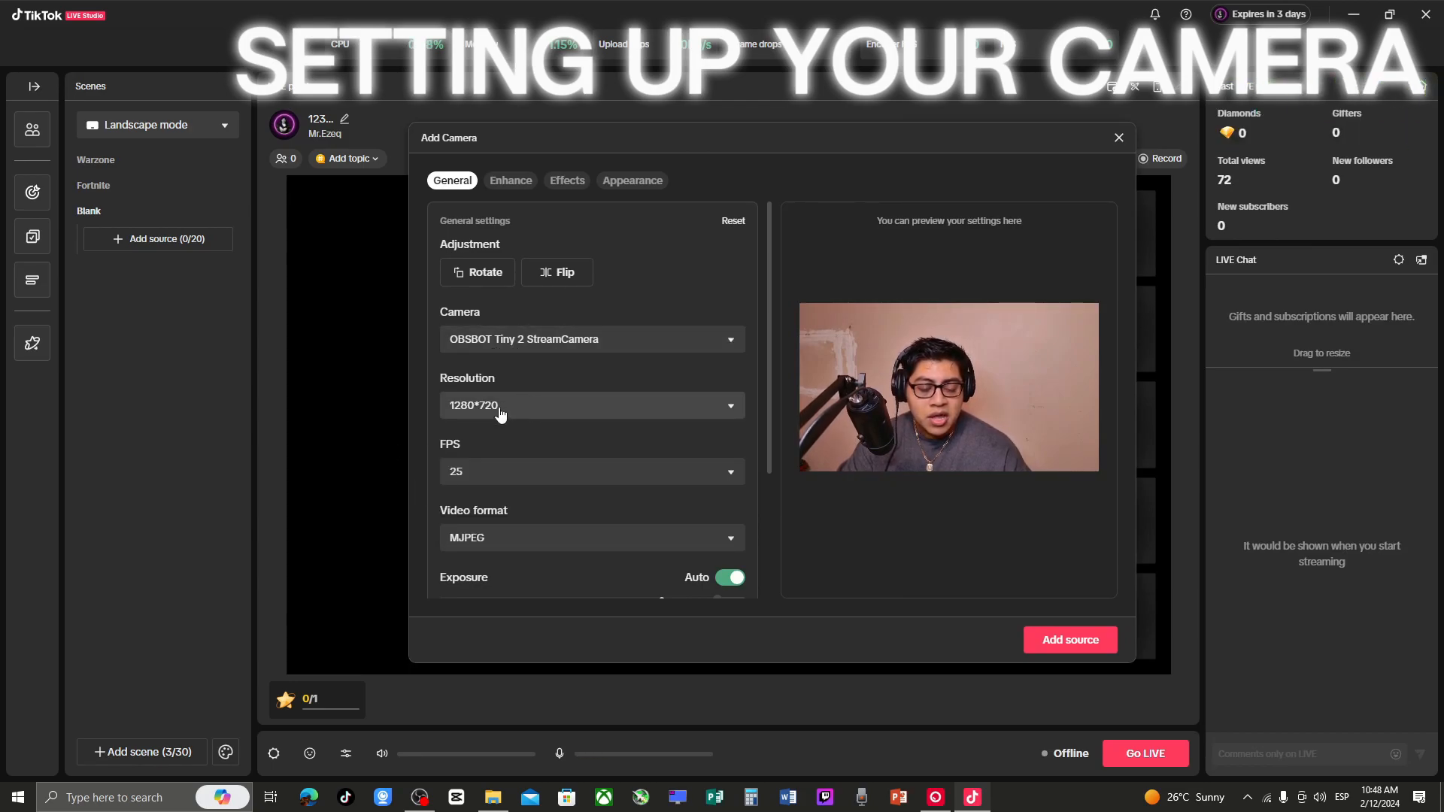
Try a camera resolution of 3840*2160 with a frame rate of 30 FPS.
left_click(500, 411)
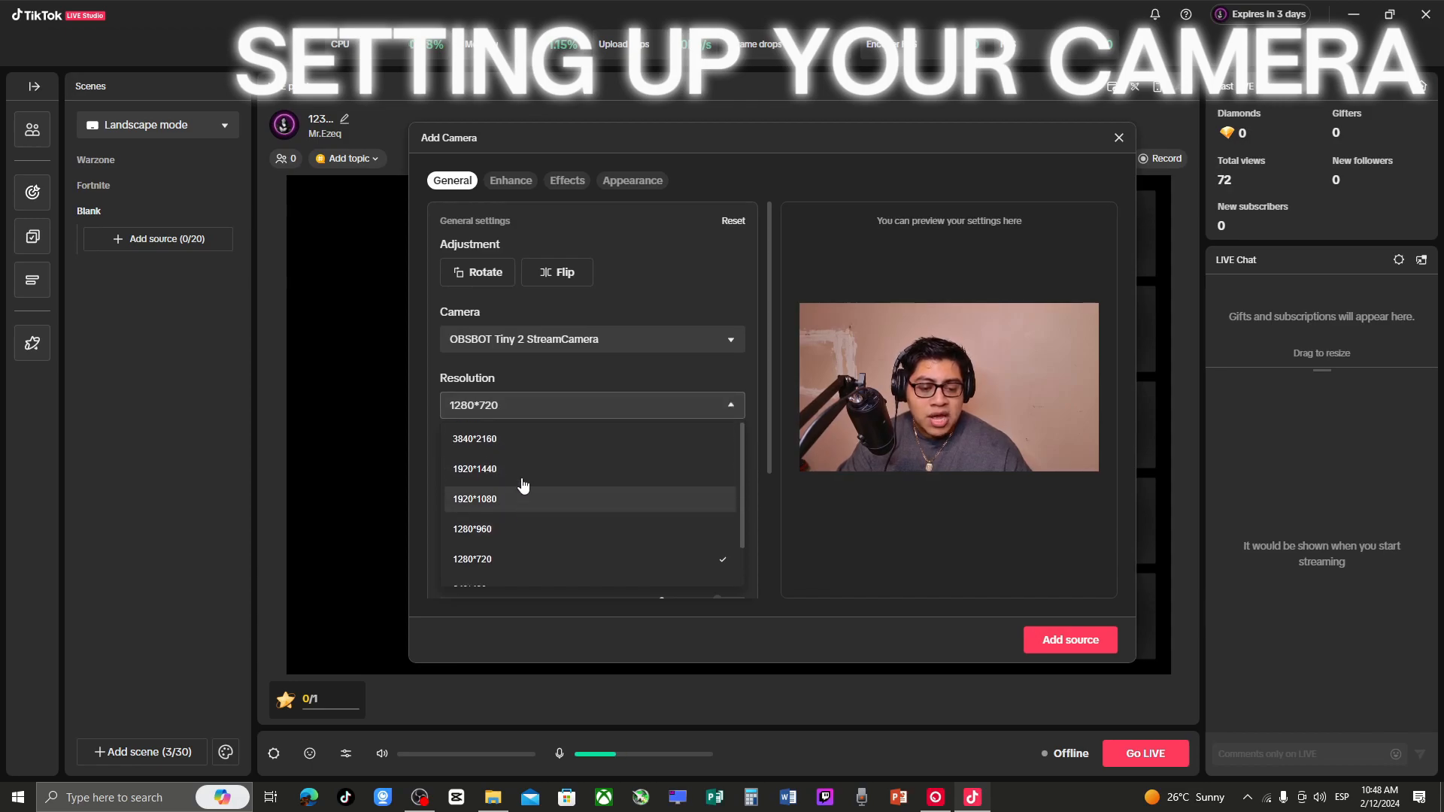
left_click(468, 443)
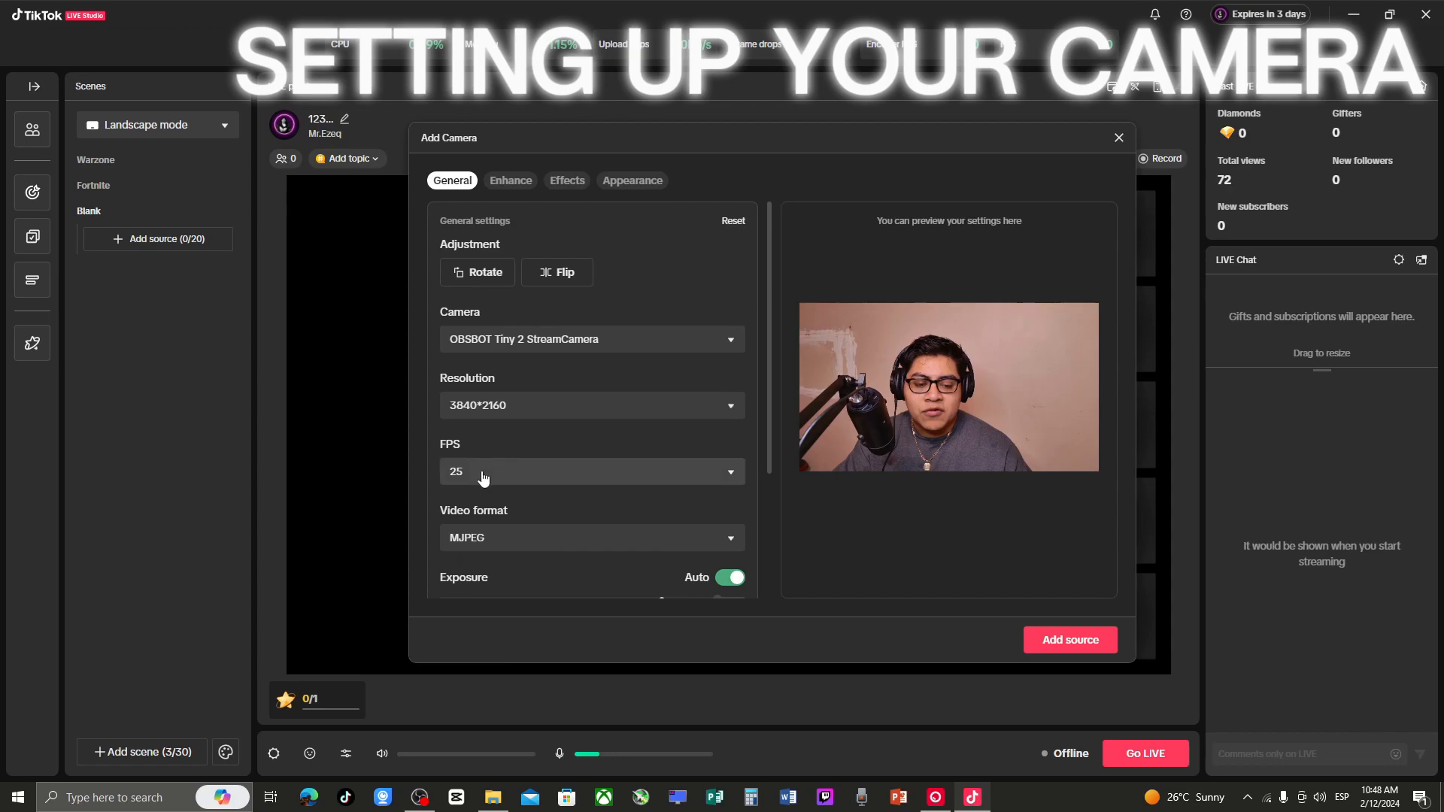
left_click(475, 473)
left_click(485, 508)
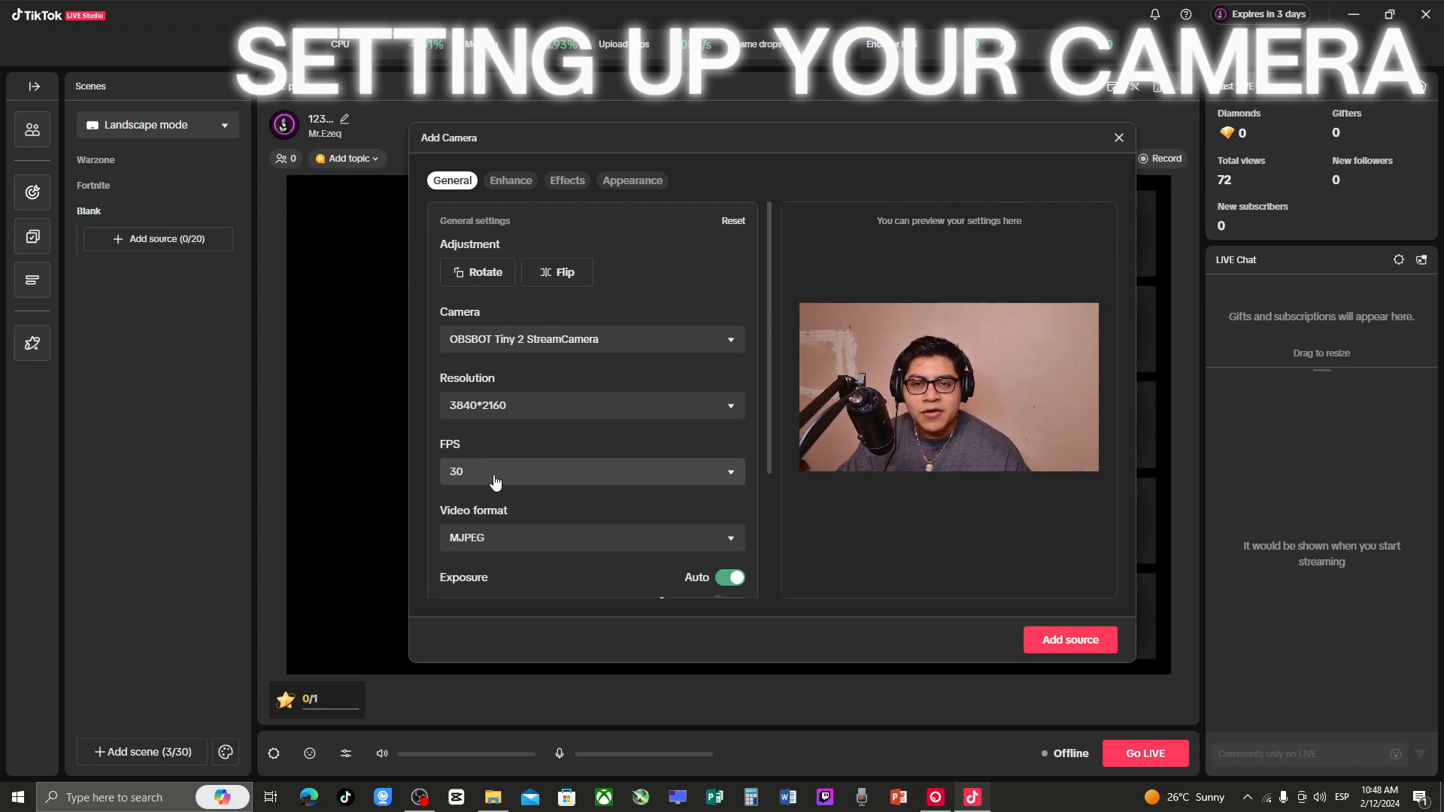
left_click(597, 353)
left_click(645, 313)
Set the camera resolution to 1920*1080 and the frame rate to 60 FPS.
left_click(548, 408)
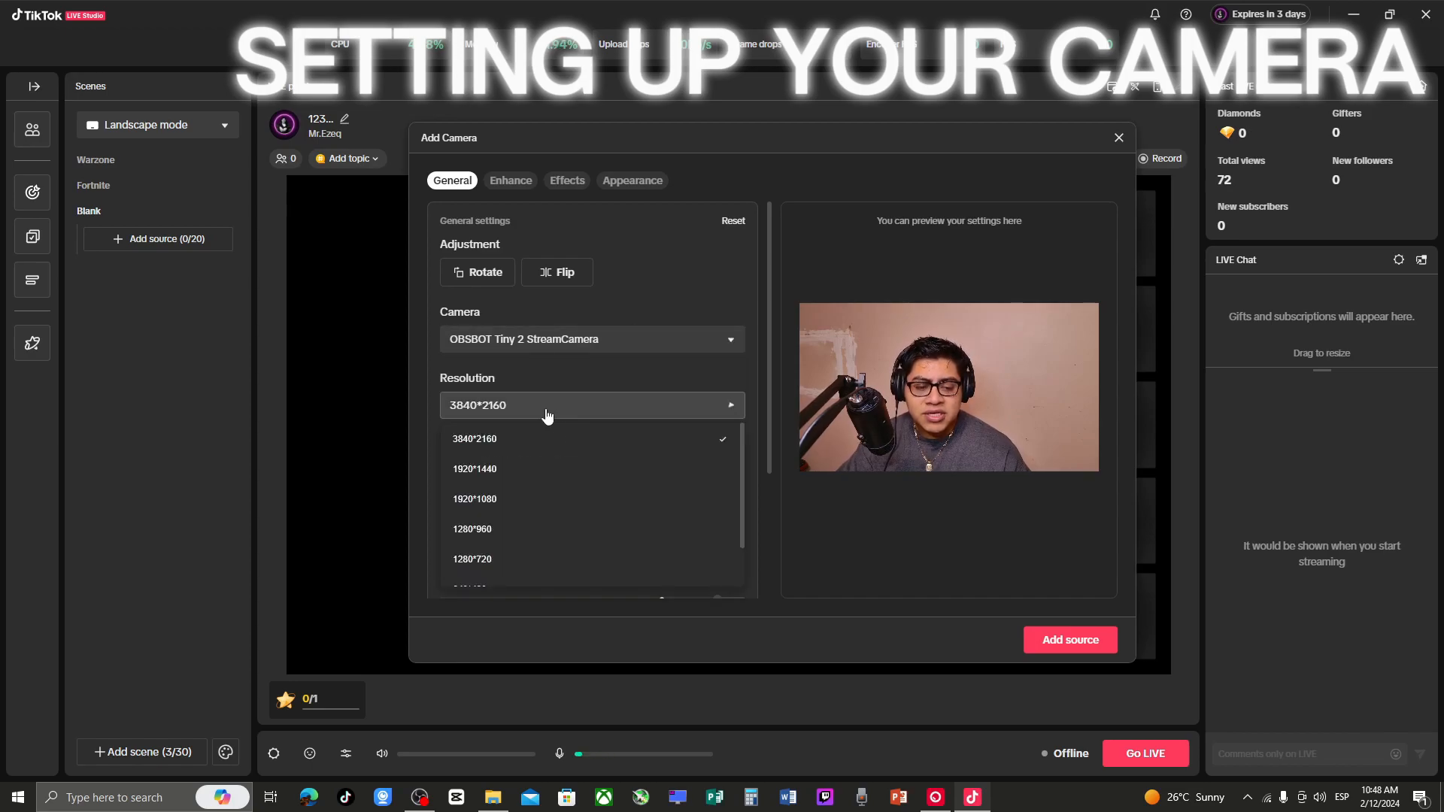
left_click(495, 506)
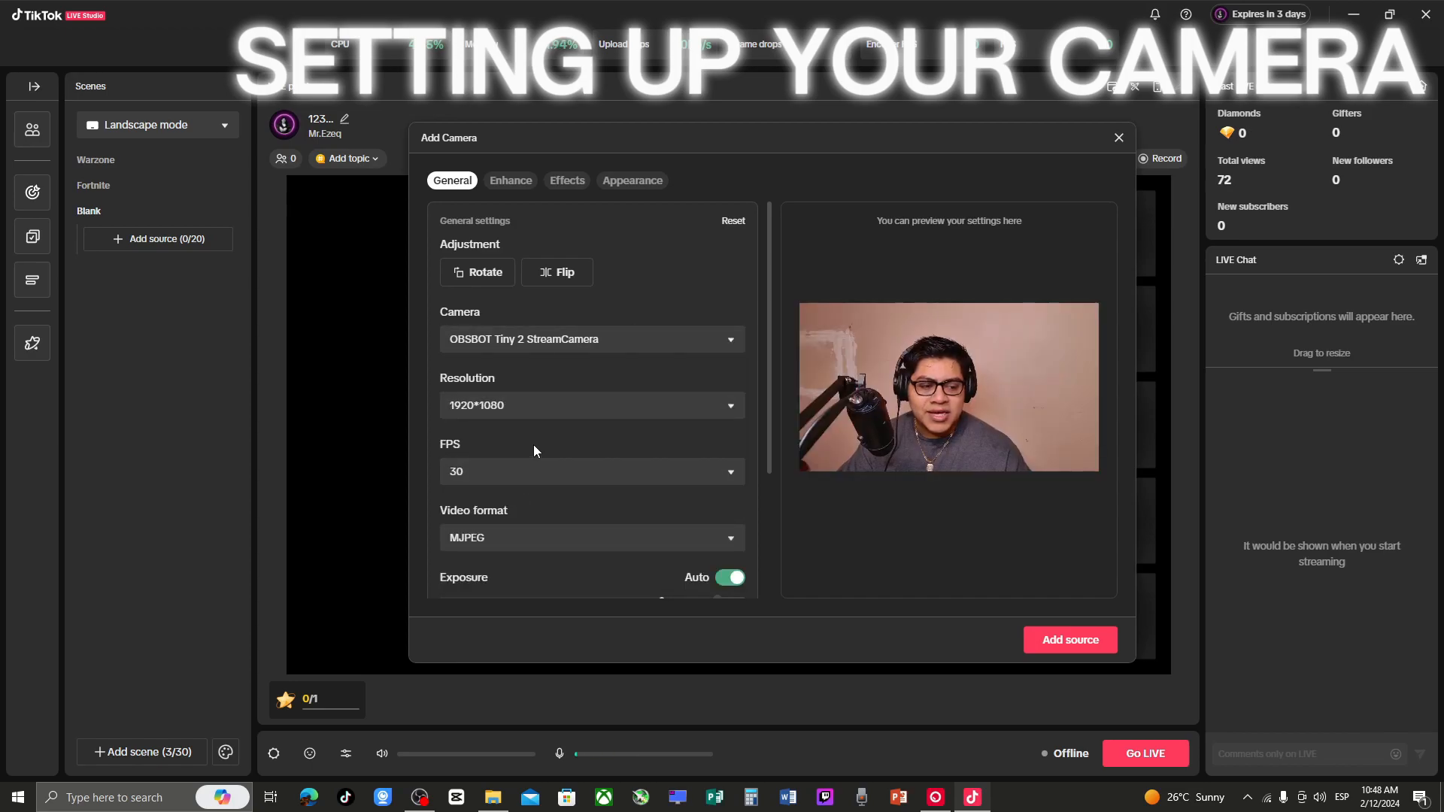
left_click(522, 474)
left_click(523, 505)
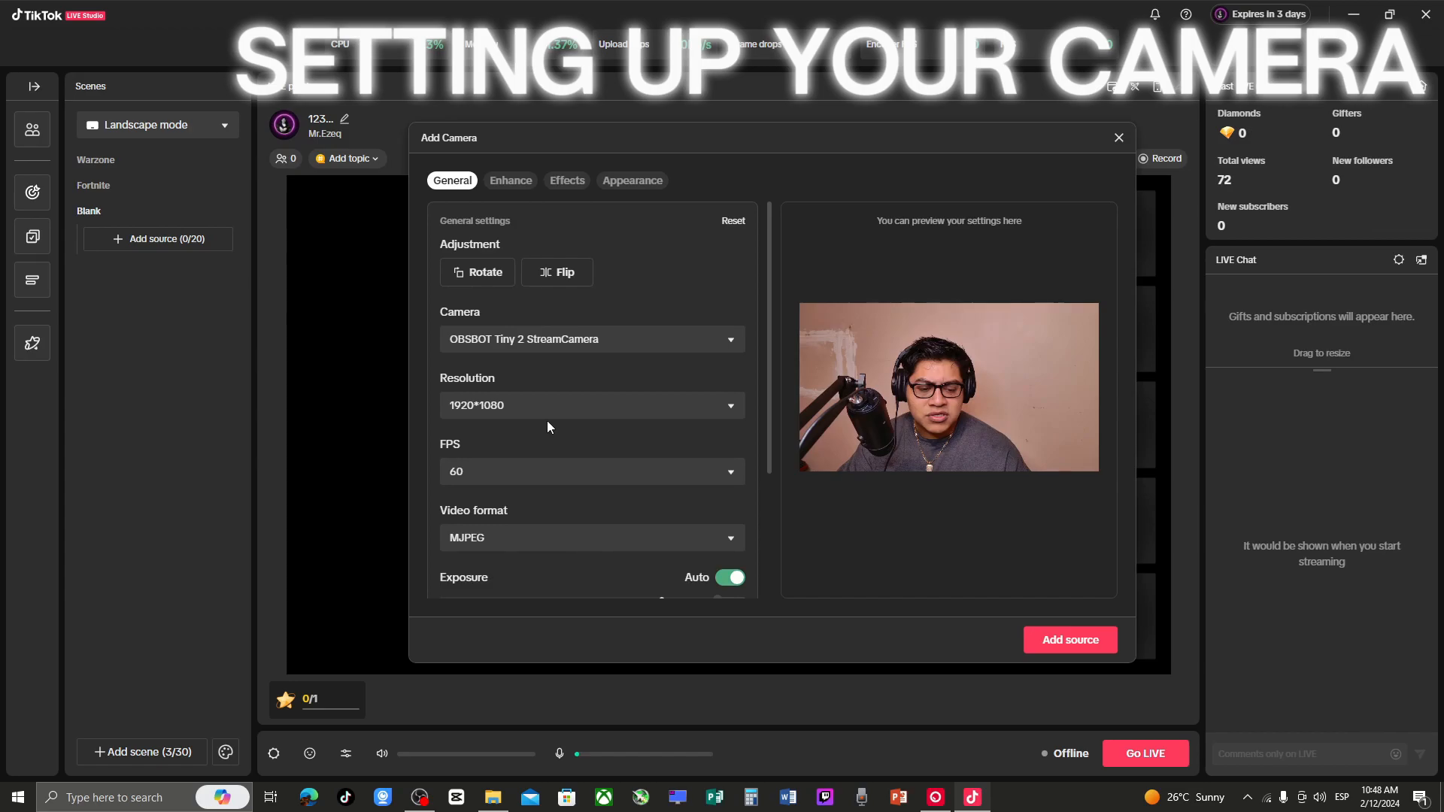
left_click(547, 409)
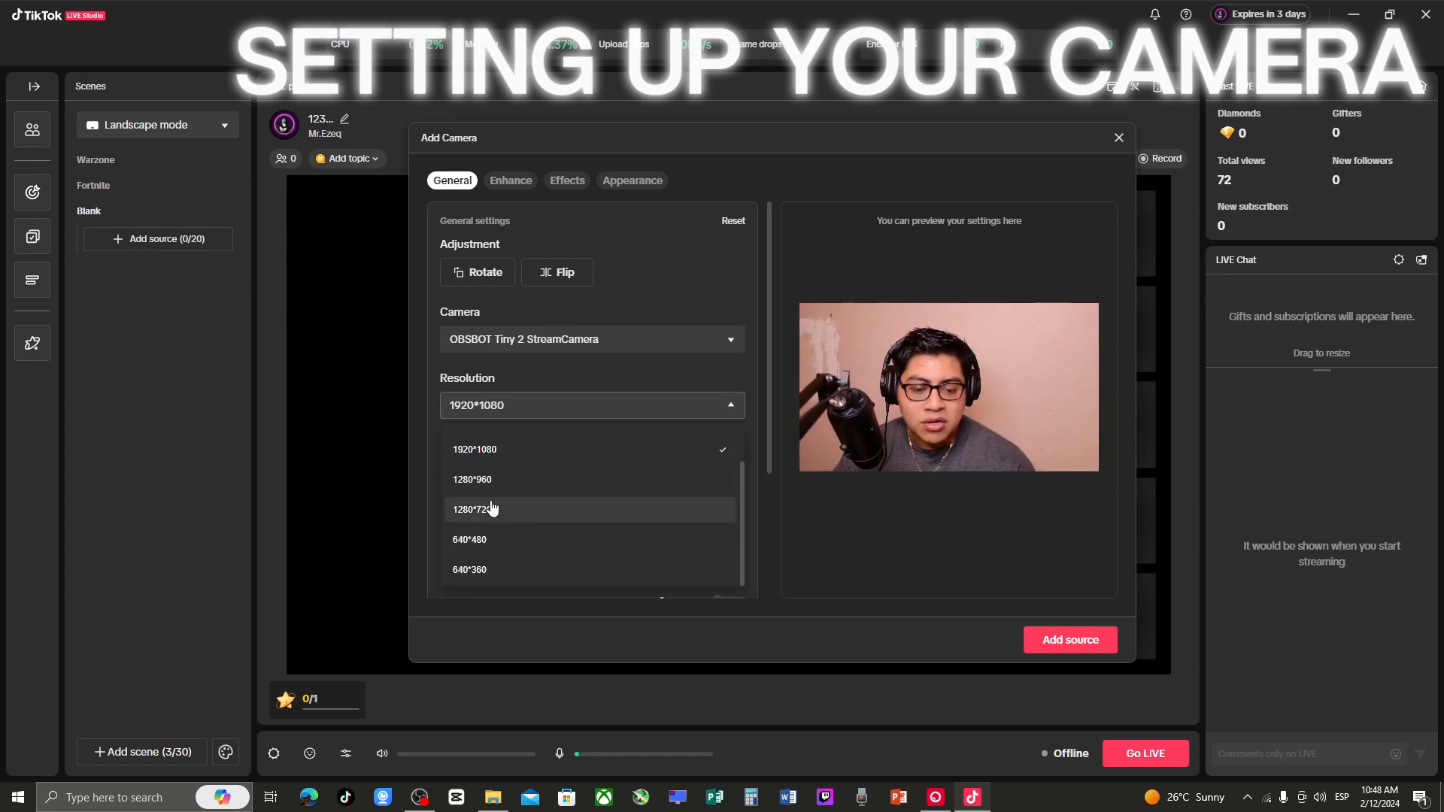
scroll(483, 506, "up", 2)
left_click(819, 535)
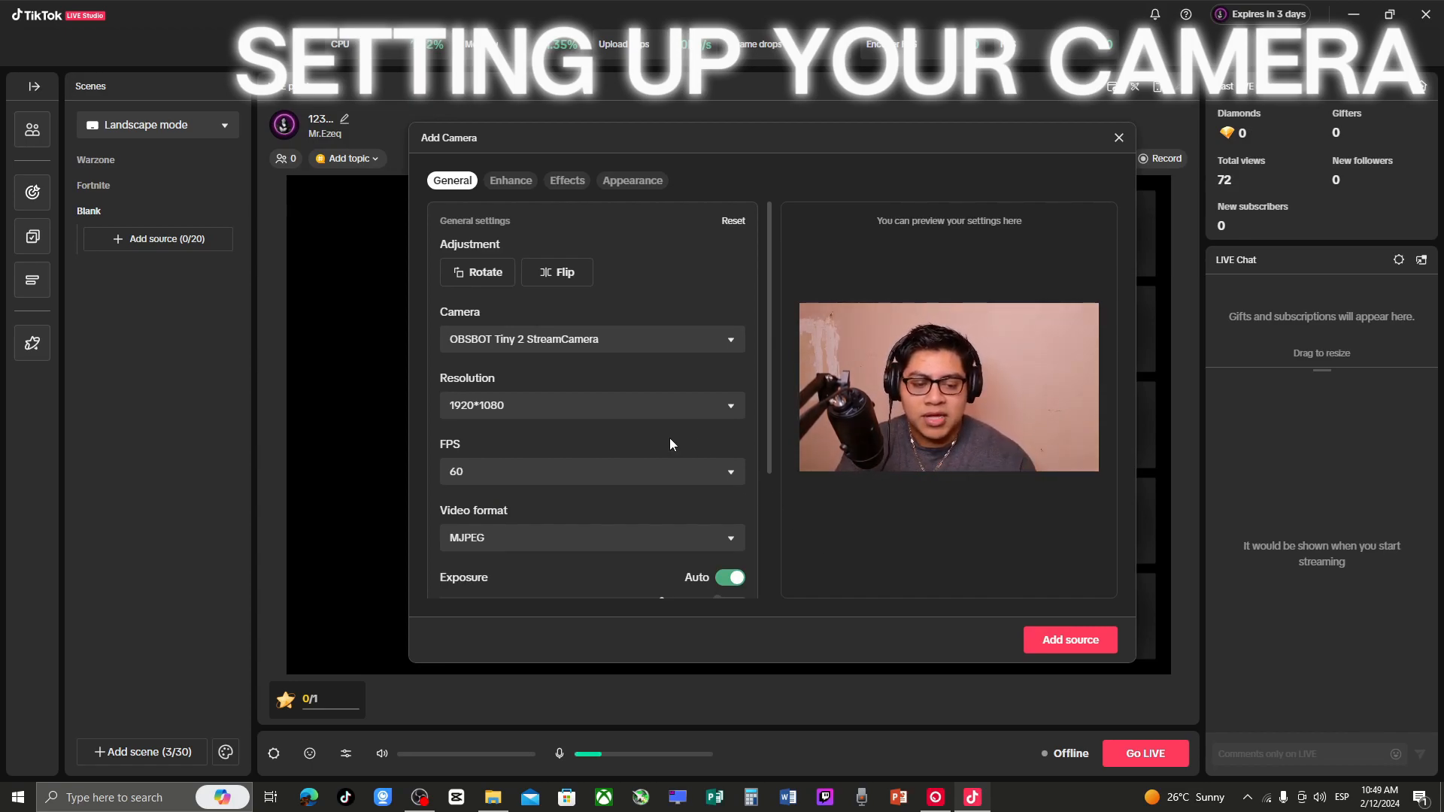
Review the camera's video format, exposure and saturation settings, and briefly check the controls in the OBSBOT WebCam app.
scroll(671, 444, "down", 2)
scroll(671, 444, "down", 2)
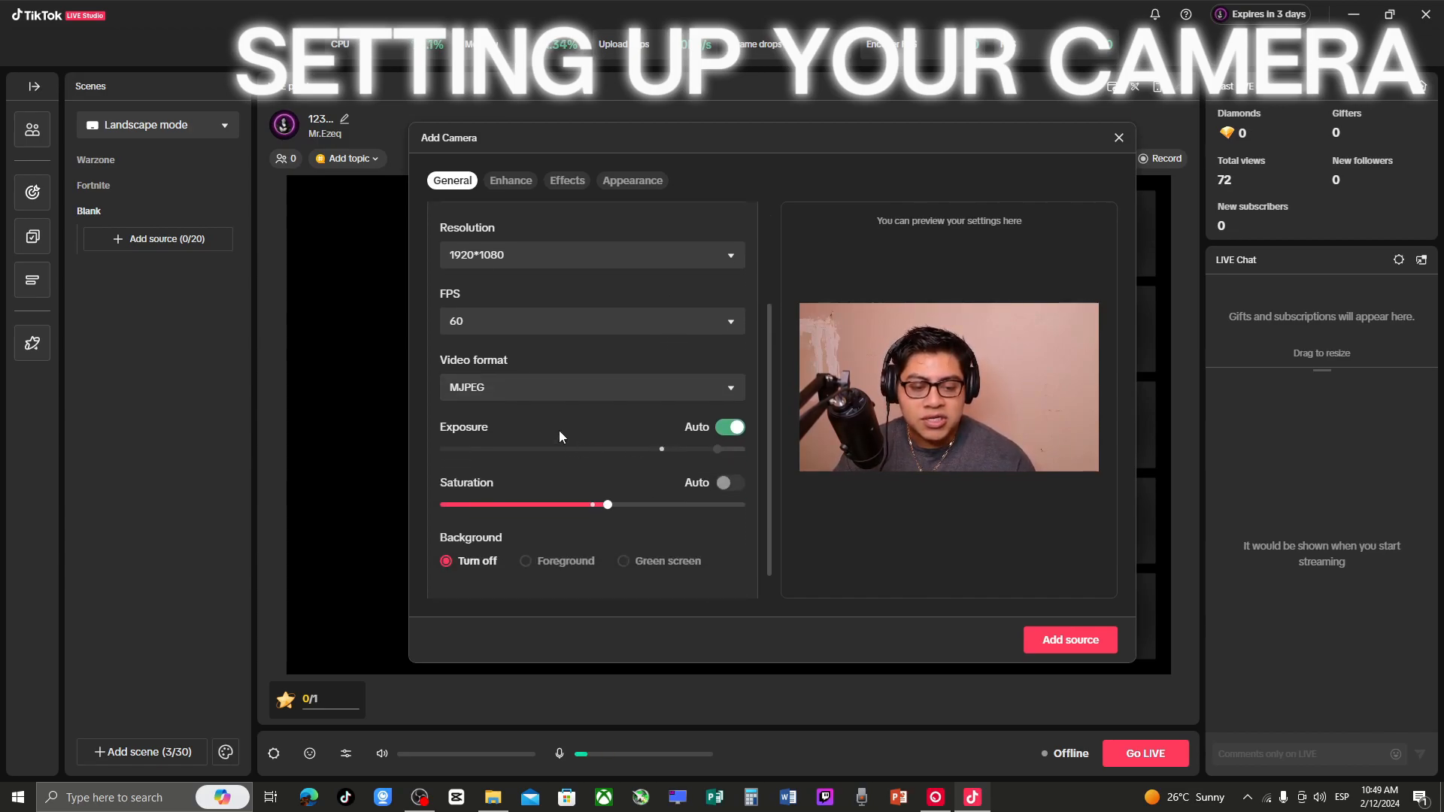
left_click(464, 392)
left_click(629, 385)
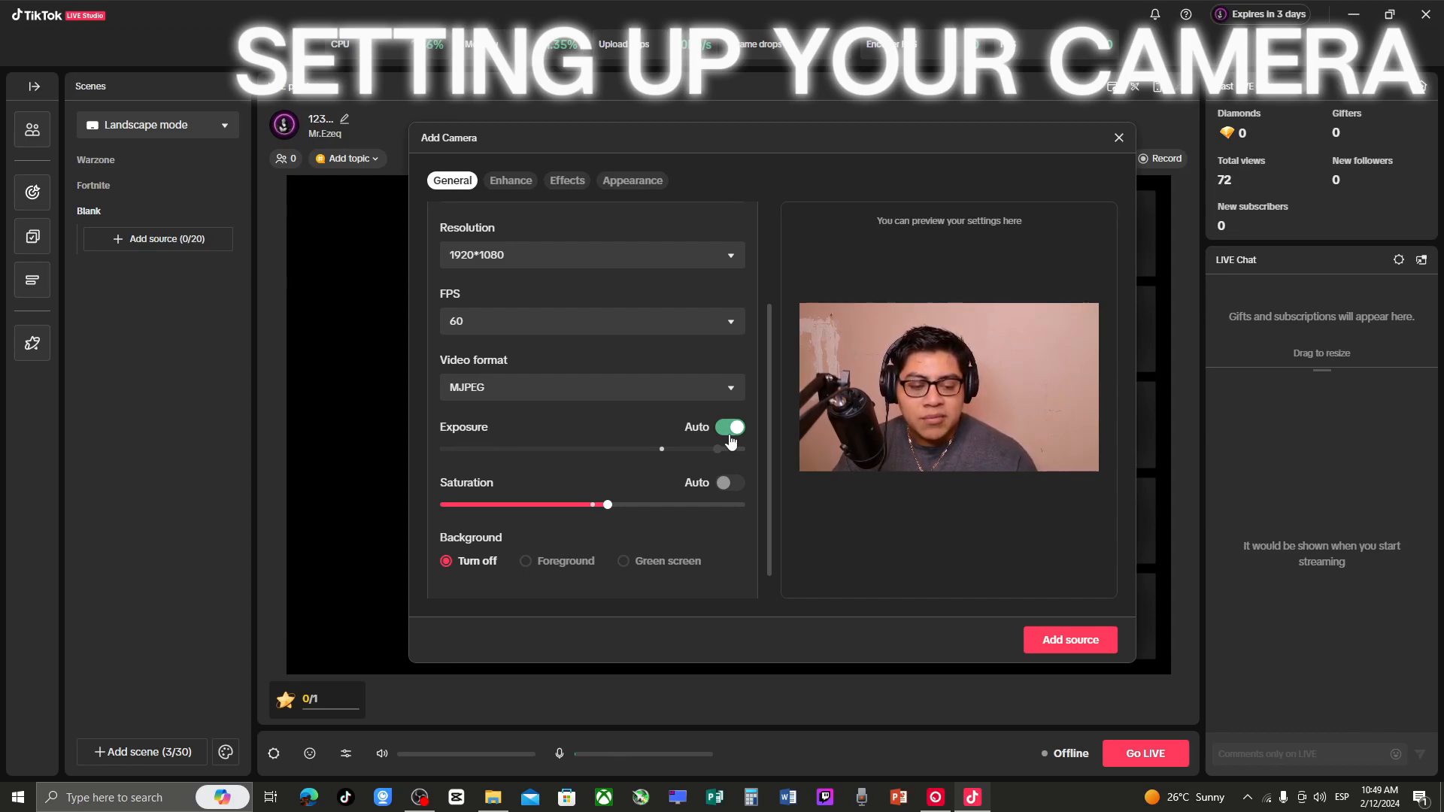
scroll(724, 434, "down", 1)
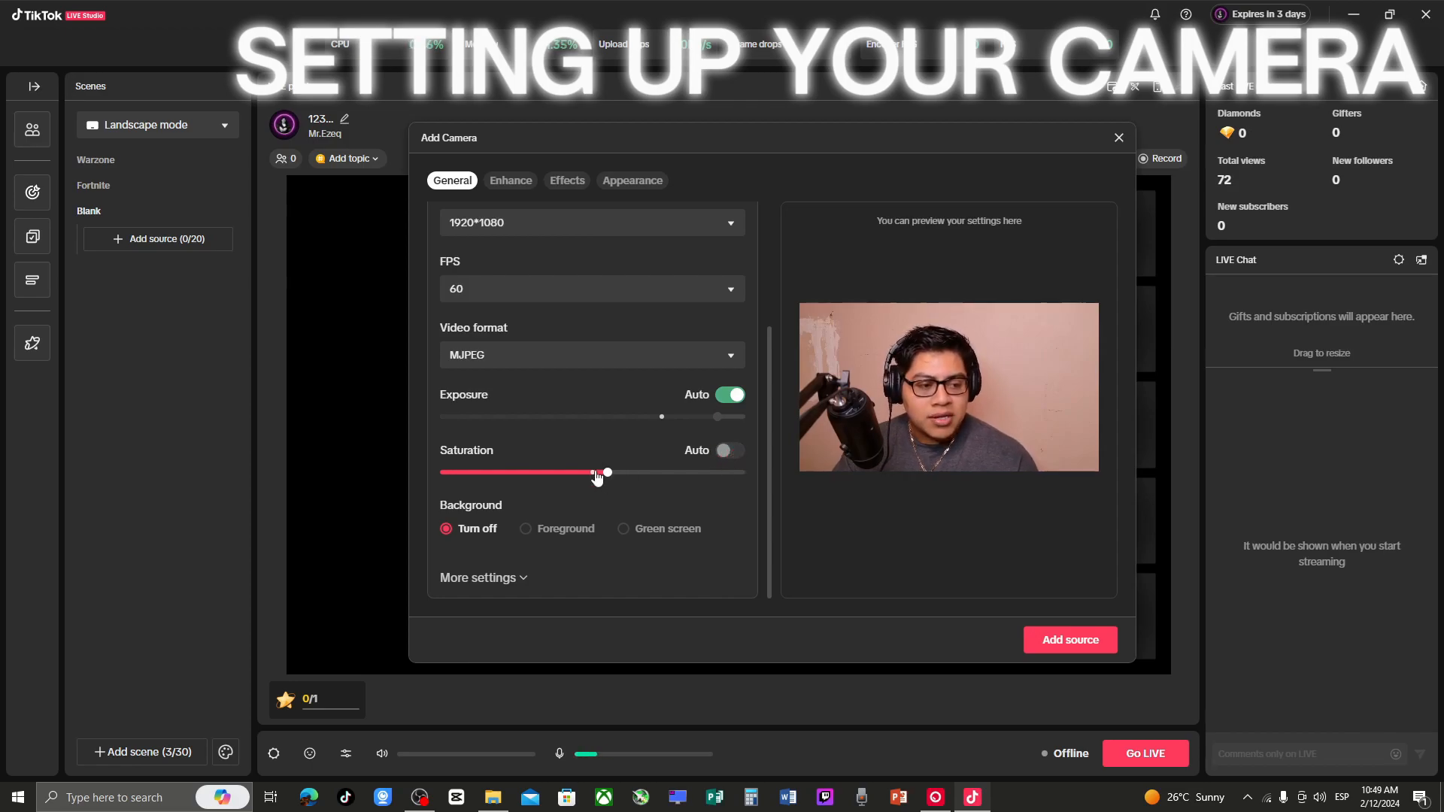
left_click(934, 797)
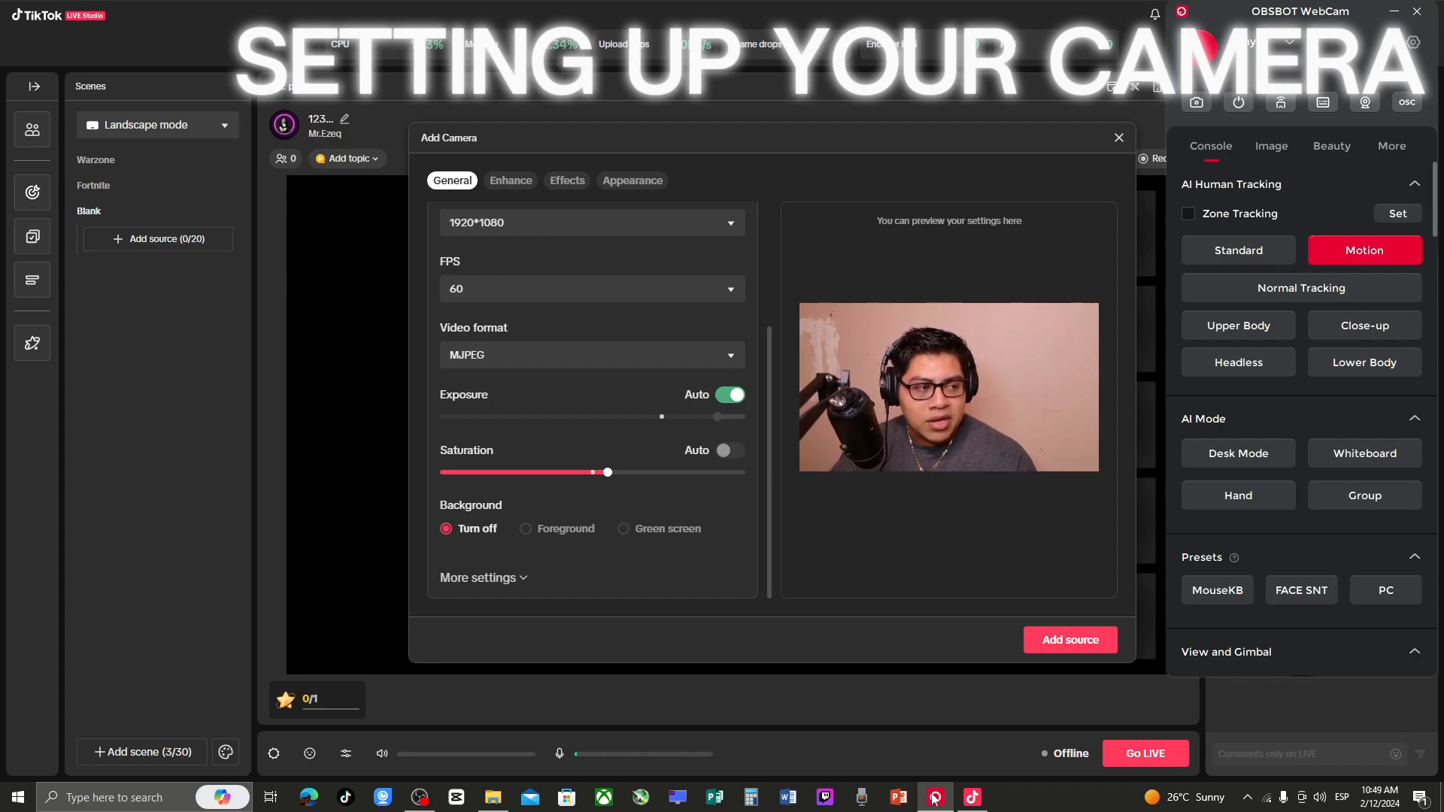
left_click(934, 798)
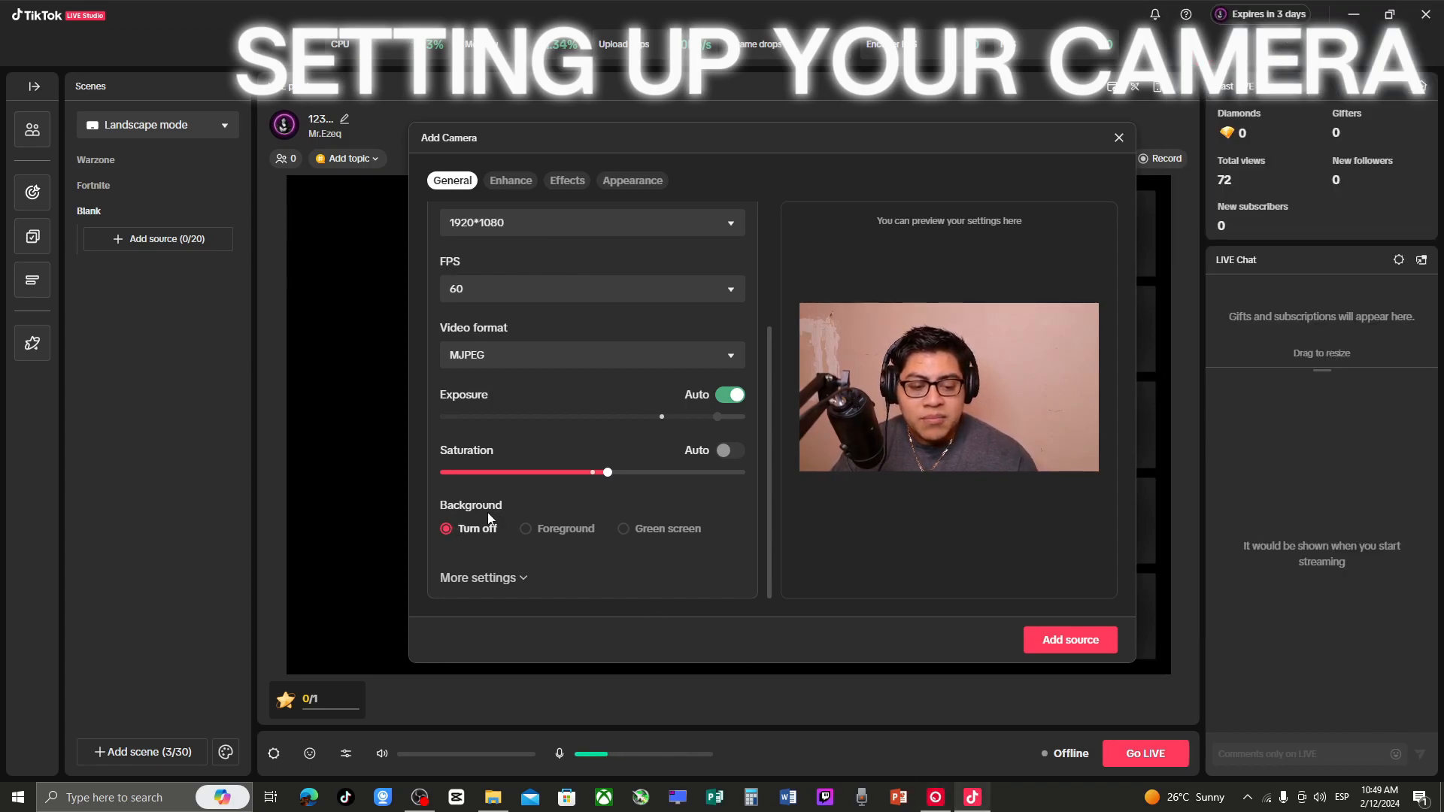
Try the Foreground and Green screen background modes, including the green screen color choices, and set the background back to Turn off.
left_click(526, 529)
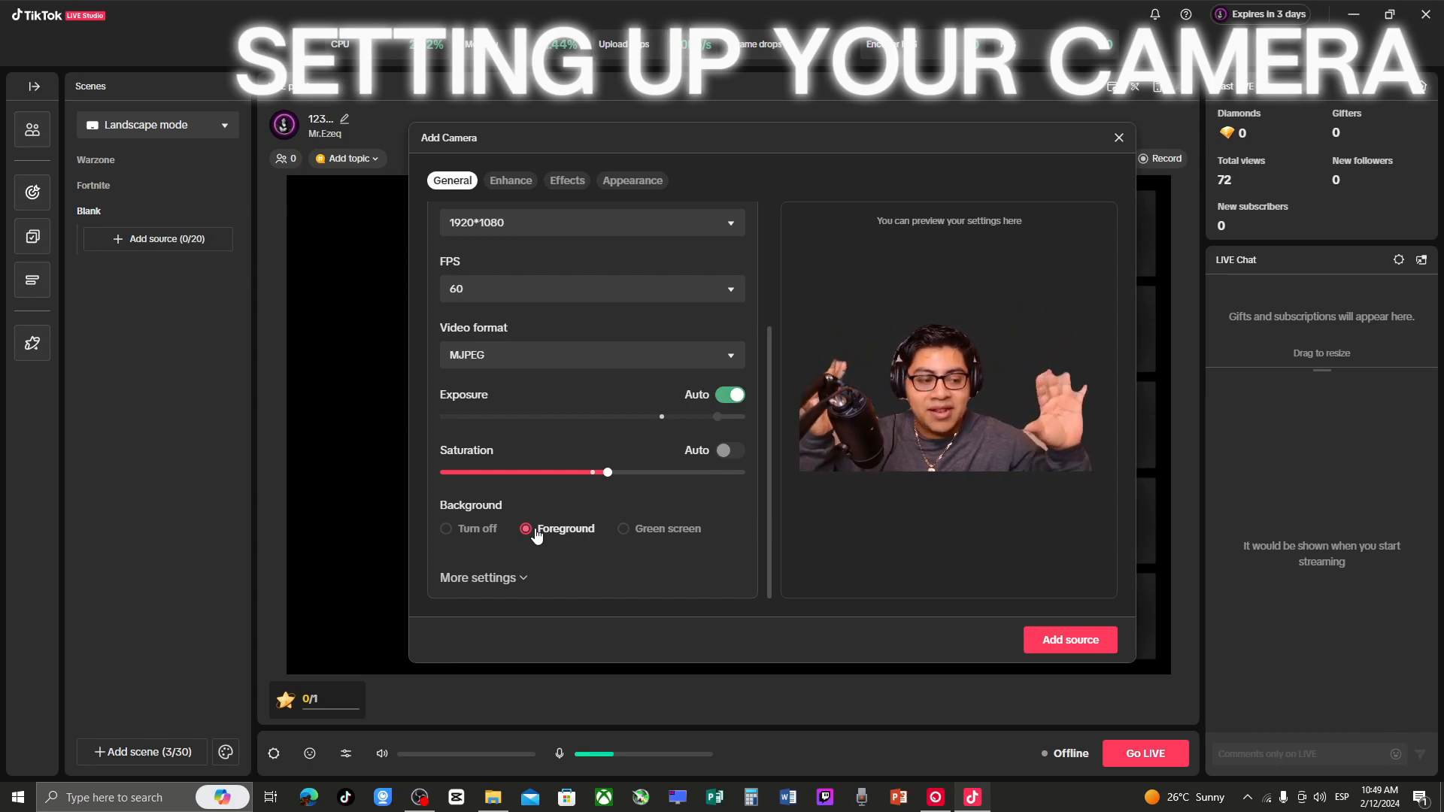
left_click(628, 530)
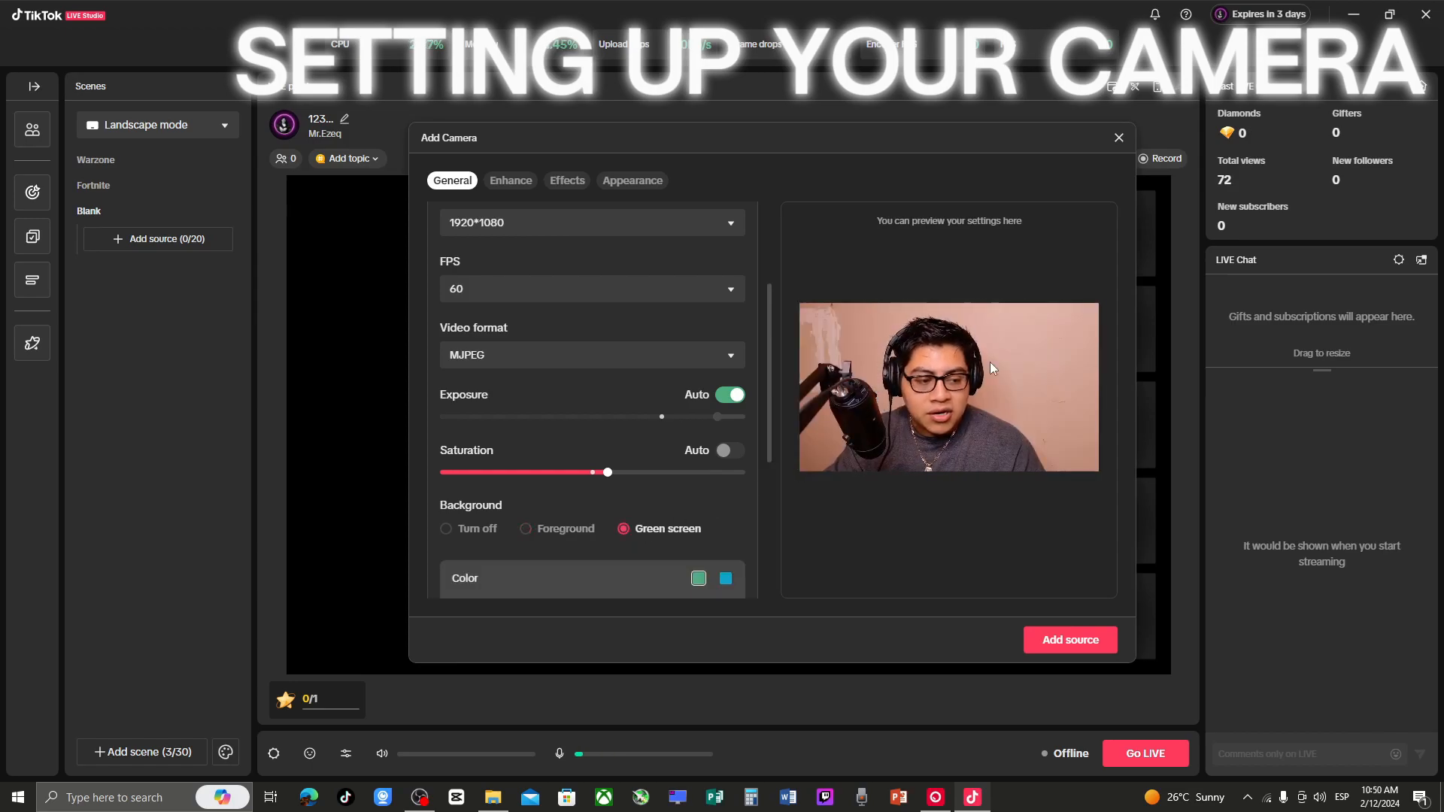
scroll(671, 553, "down", 4)
scroll(666, 554, "up", 2)
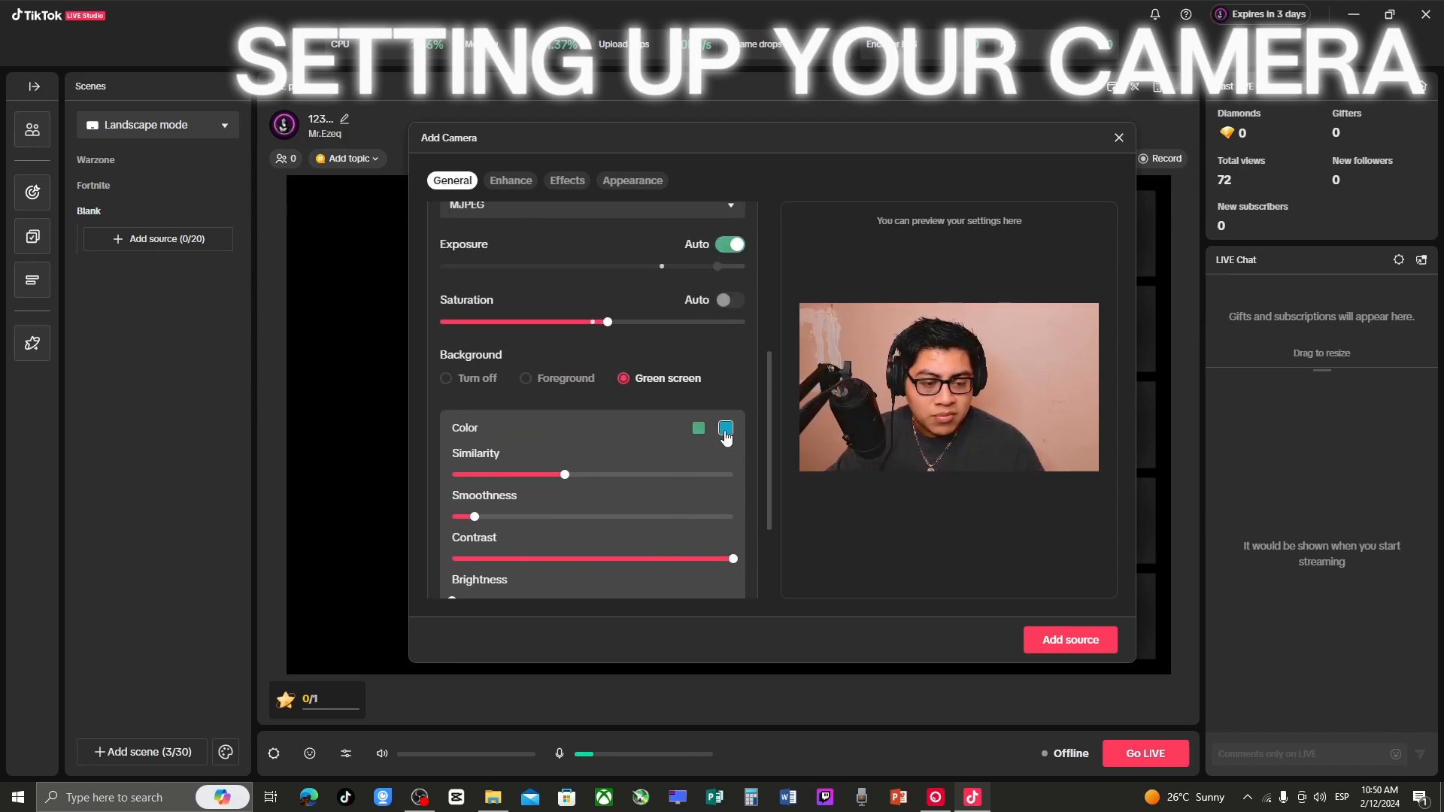
left_click(695, 433)
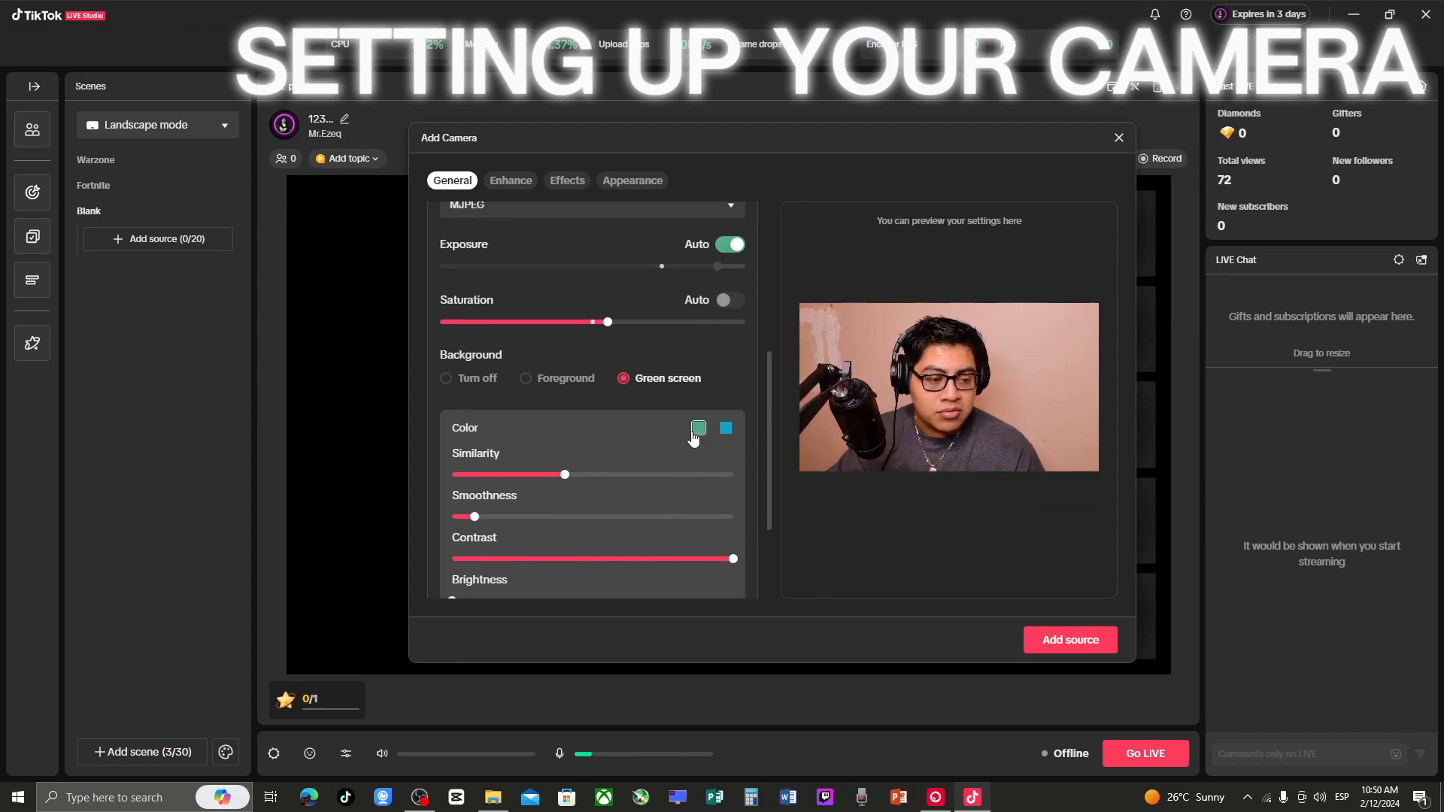
scroll(652, 484, "down", 3)
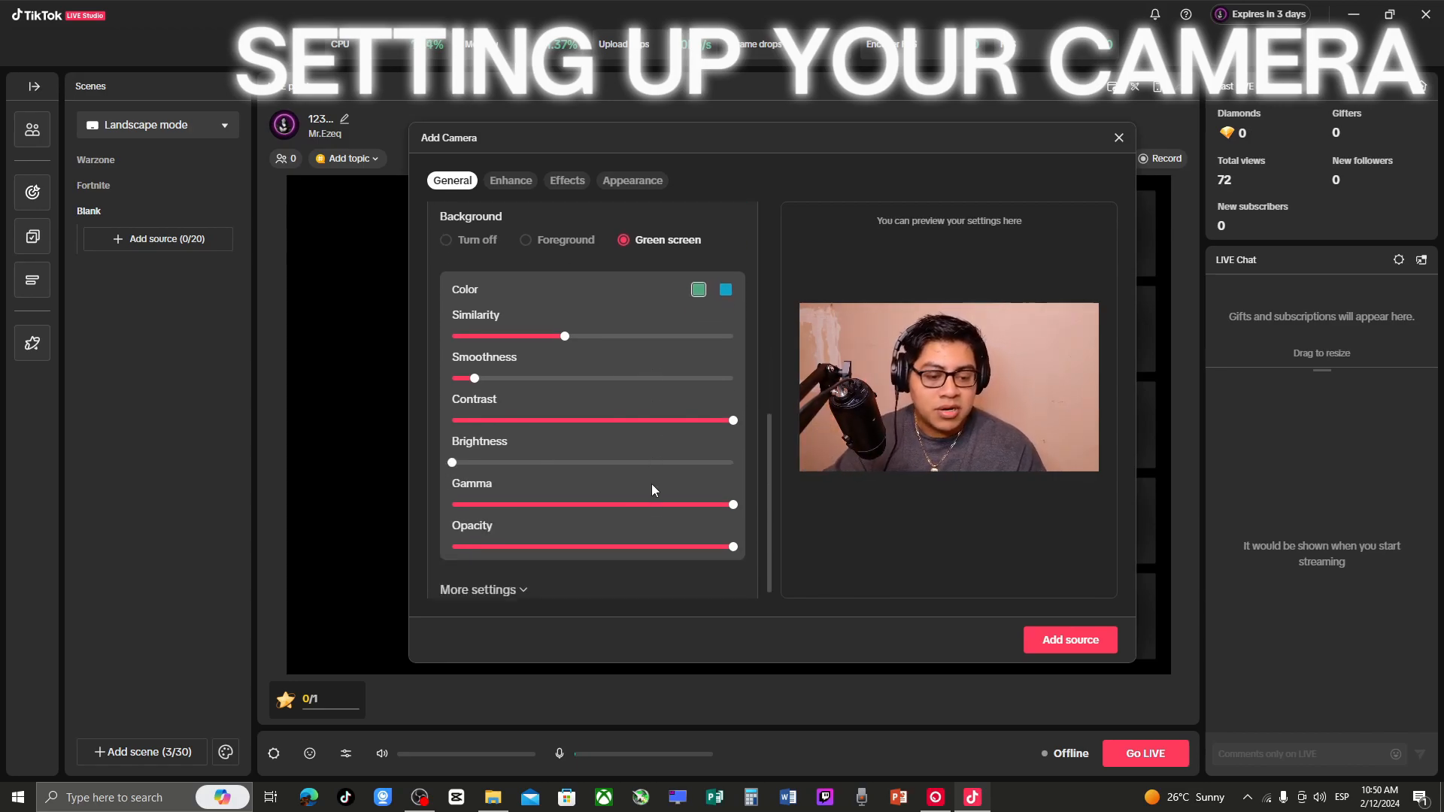
scroll(650, 500, "up", 6)
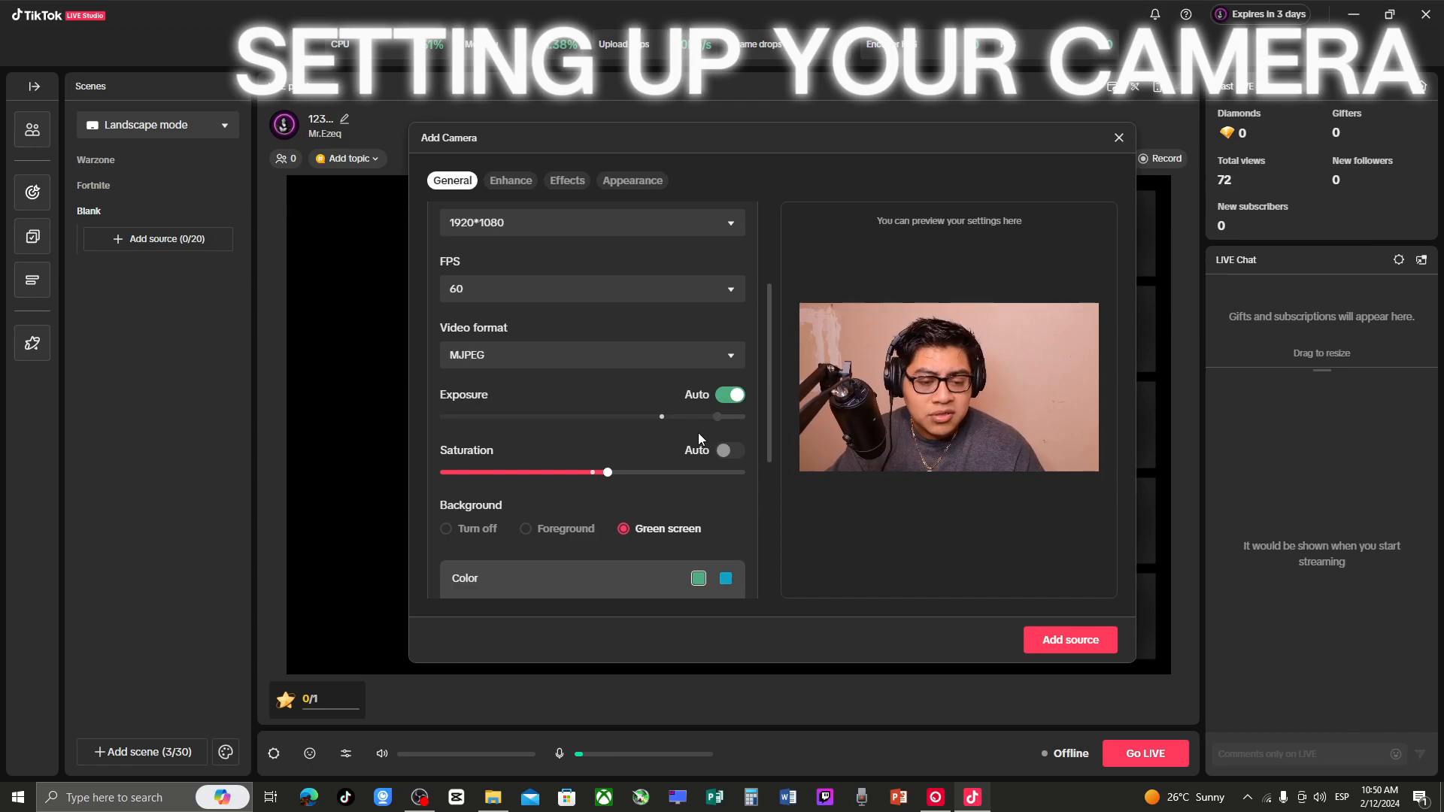
scroll(701, 455, "down", 2)
left_click(448, 435)
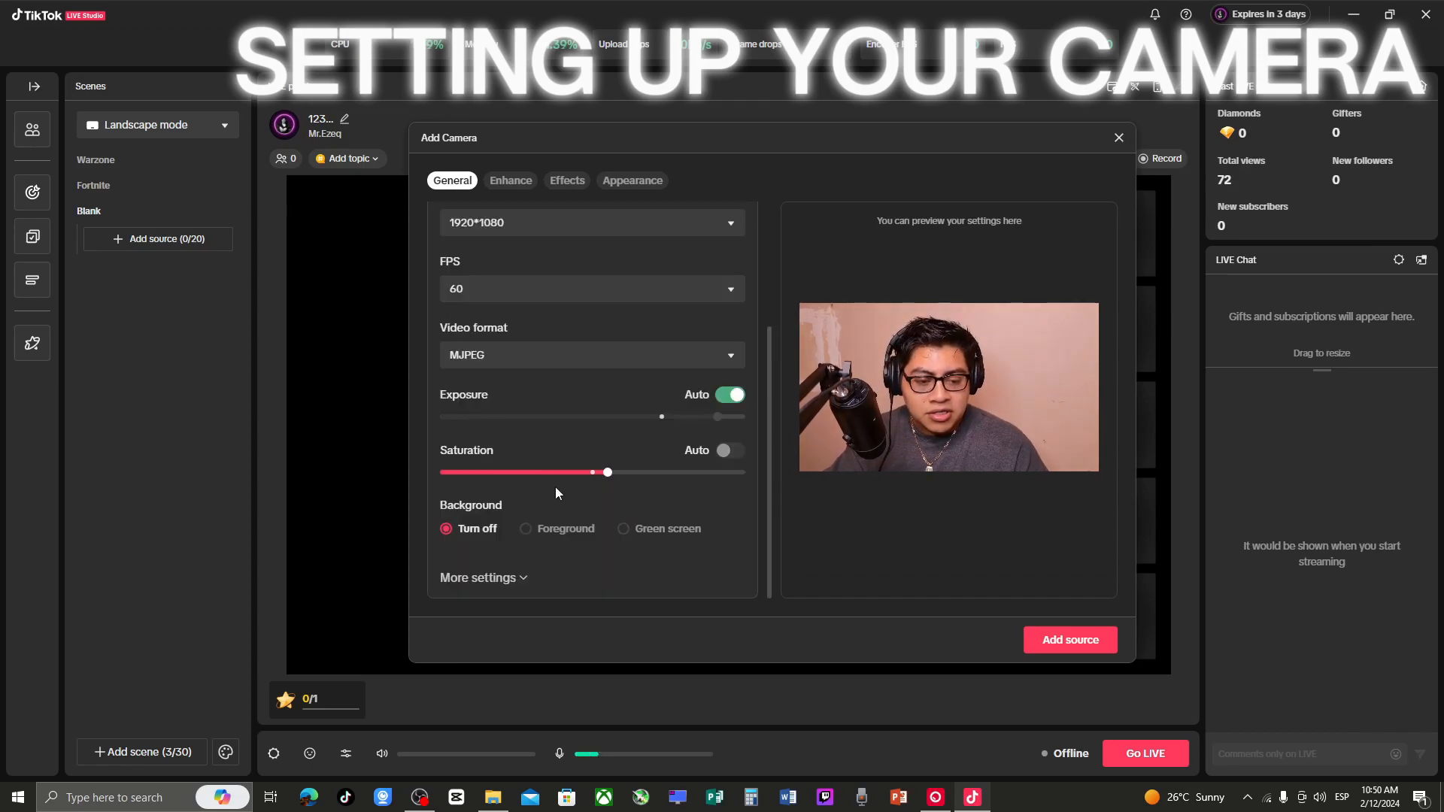
Expand the additional camera settings and examine contrast, sharpness, hue, white balance, color range and color space.
left_click(498, 584)
scroll(591, 533, "down", 4)
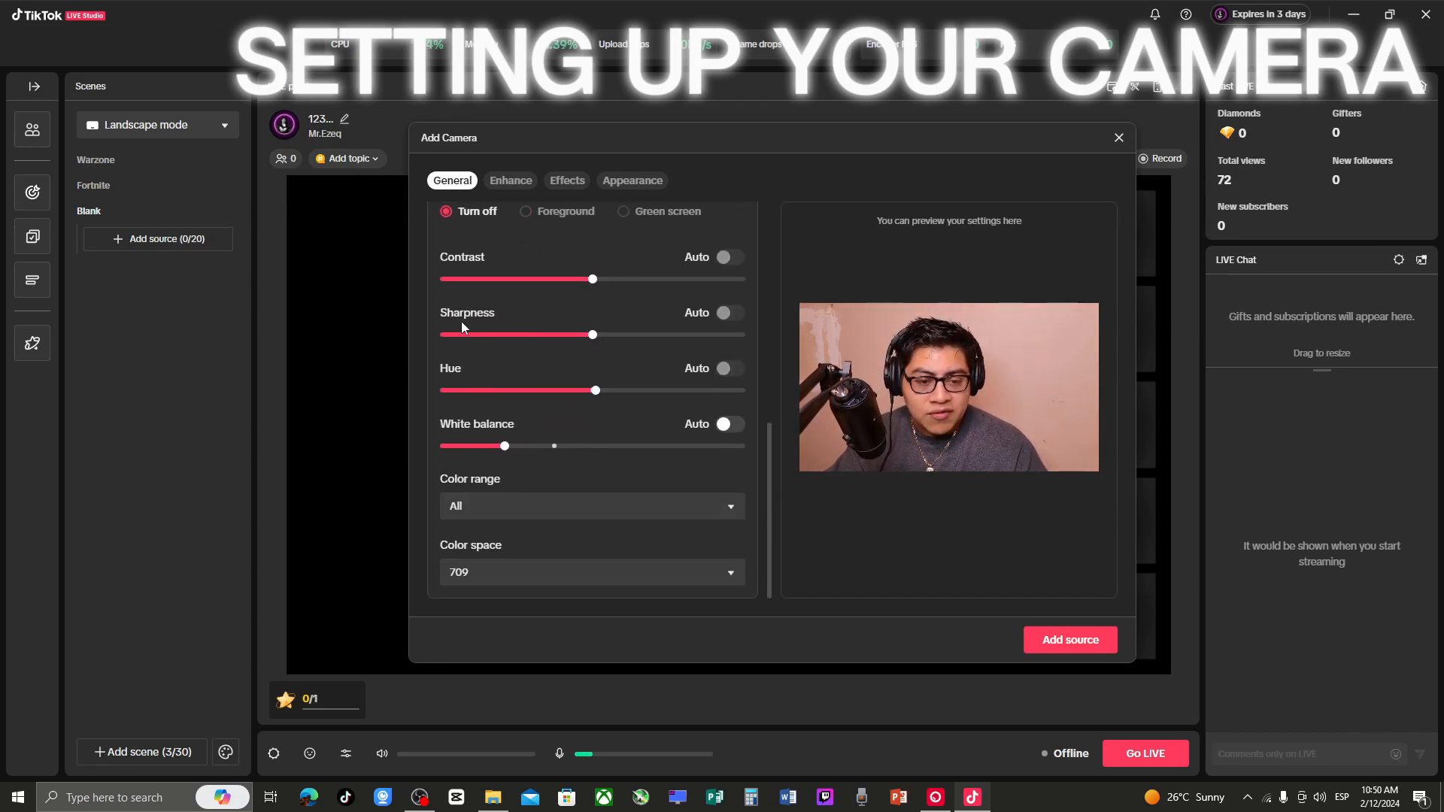
scroll(477, 362, "up", 1)
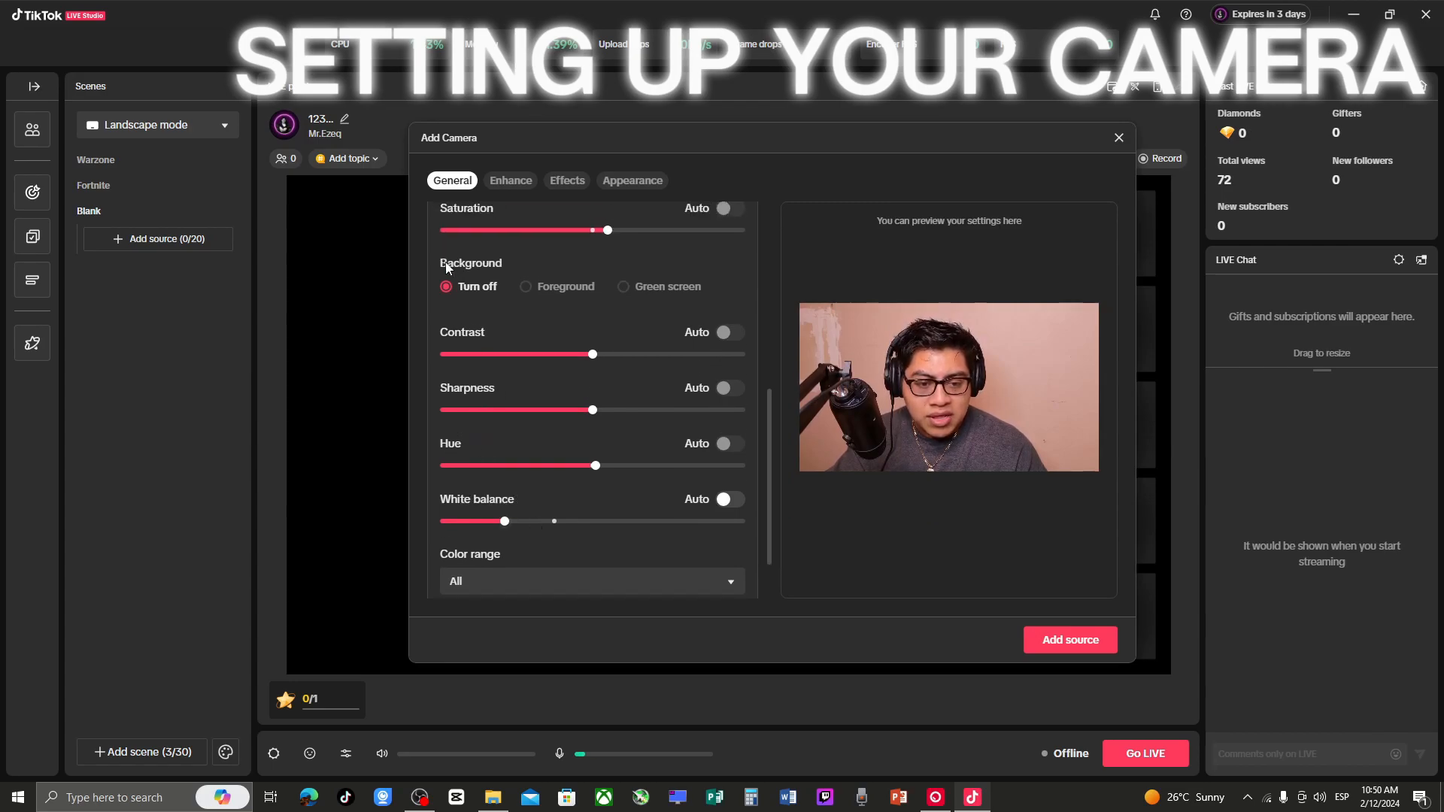
scroll(493, 433, "down", 1)
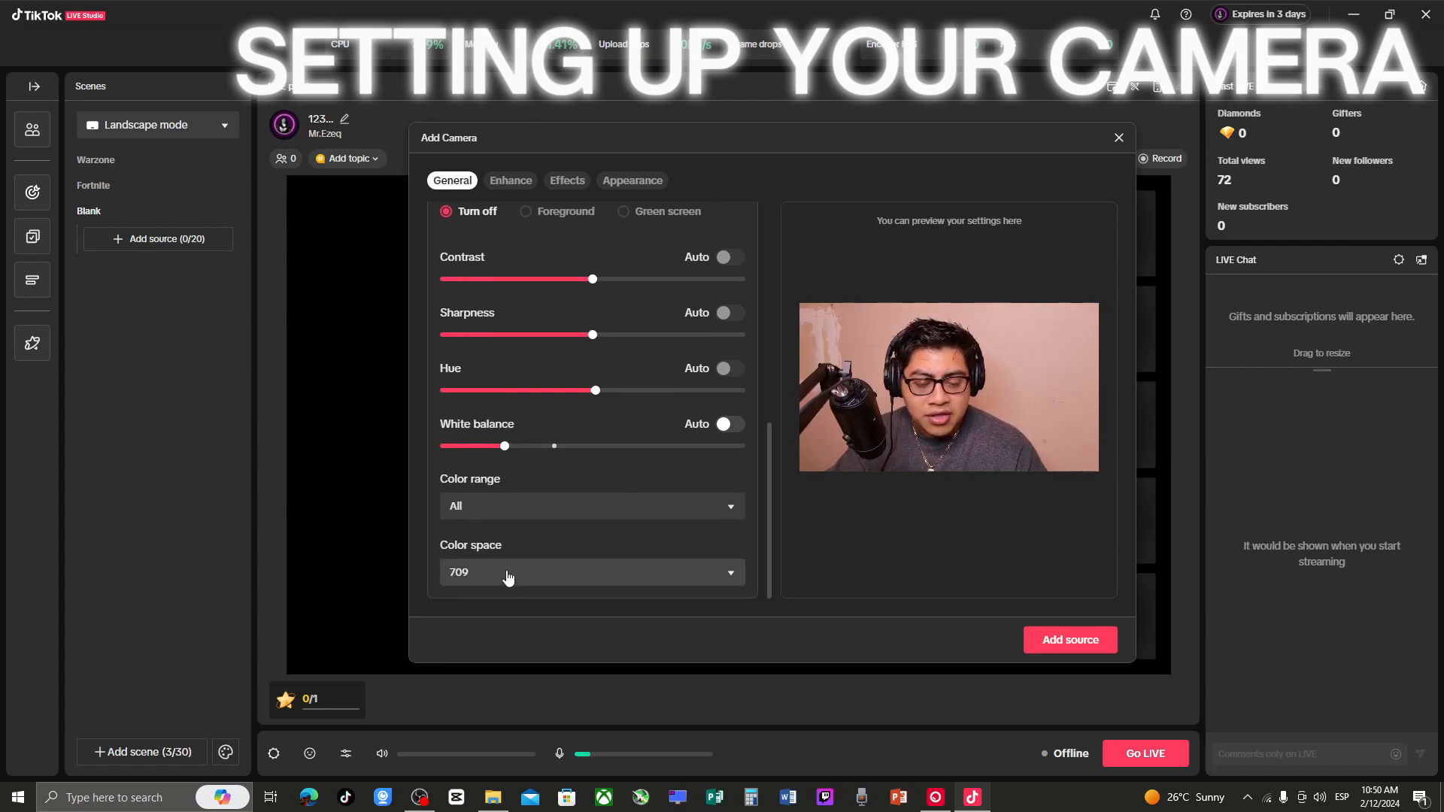
scroll(561, 513, "up", 2)
scroll(552, 515, "up", 1)
scroll(572, 503, "up", 1)
scroll(571, 502, "down", 1)
scroll(571, 502, "up", 4)
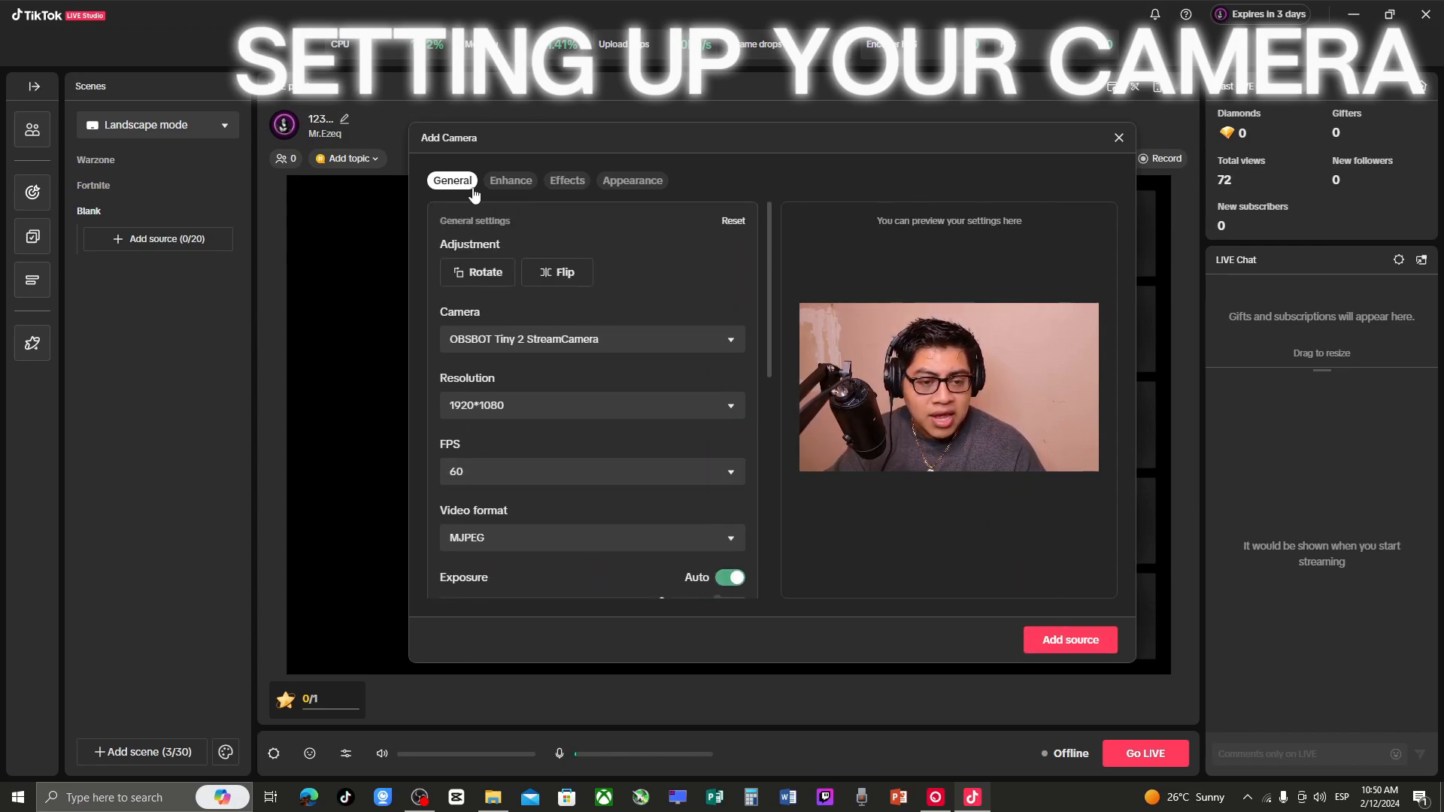
Look over the camera's enhancement options and appearance frames, and apply the Geometry frame to the camera.
left_click(499, 182)
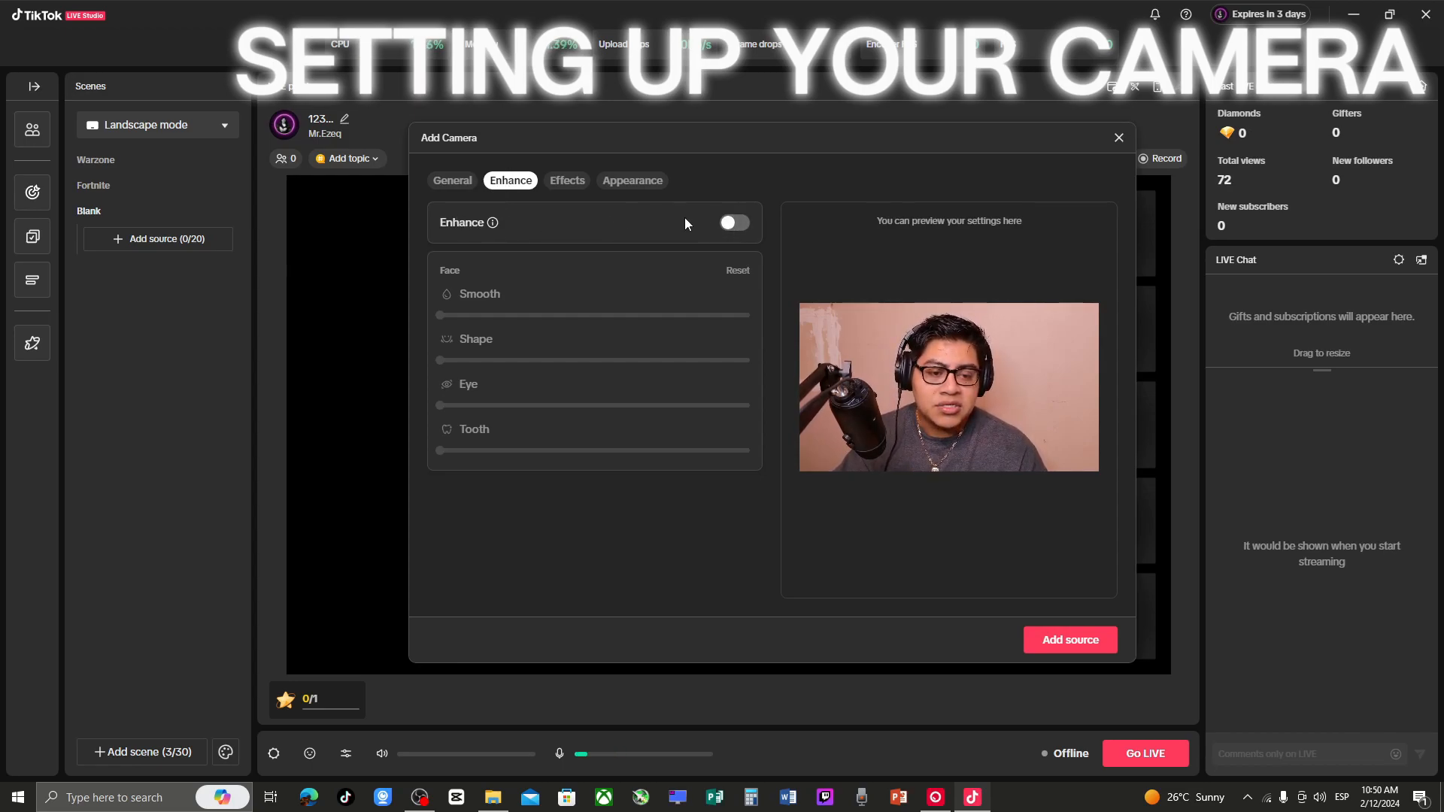
left_click(621, 183)
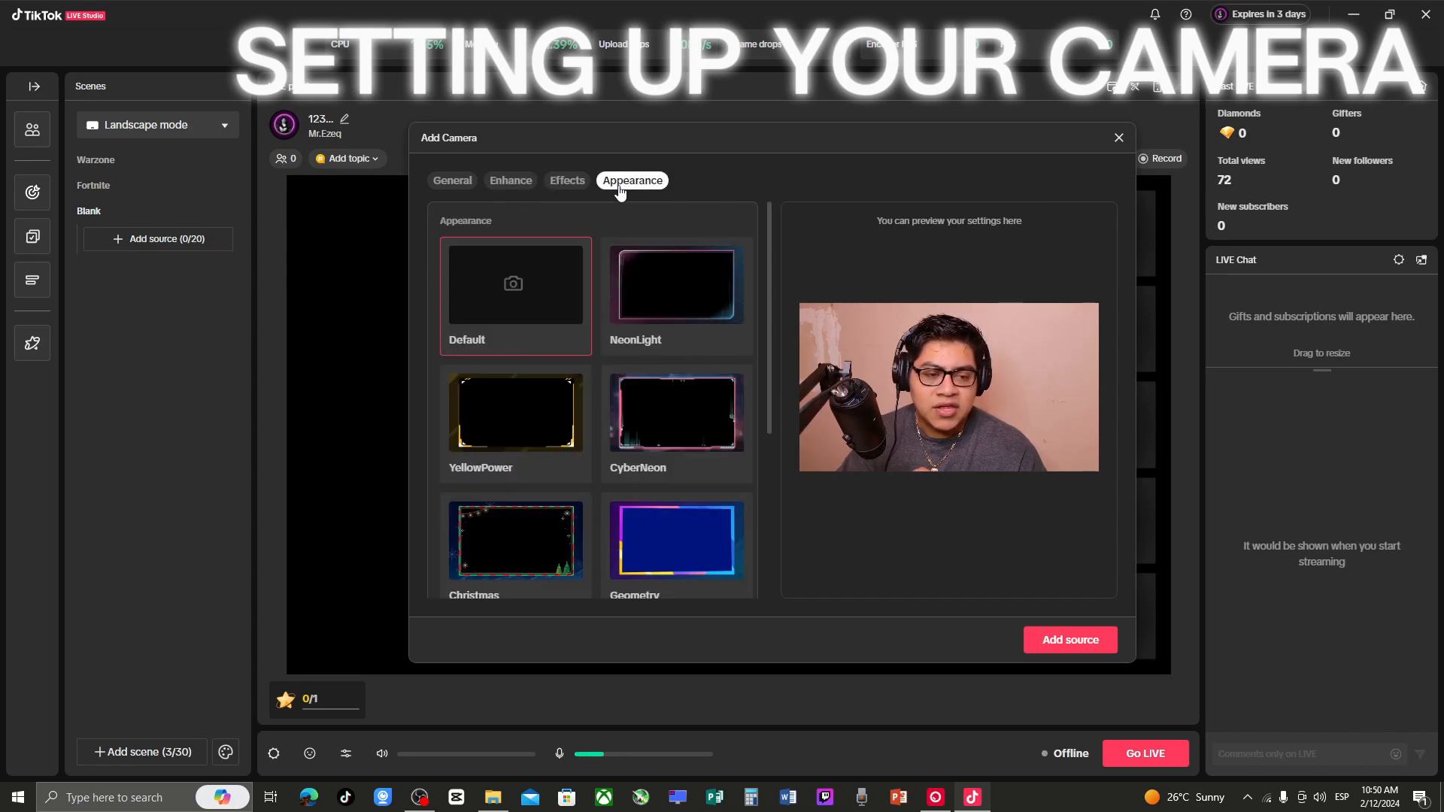
scroll(649, 489, "down", 3)
scroll(649, 489, "up", 3)
left_click(651, 518)
Examine the camera's effects, including the makeup and atmosphere categories, and the face enhancement settings.
left_click(568, 182)
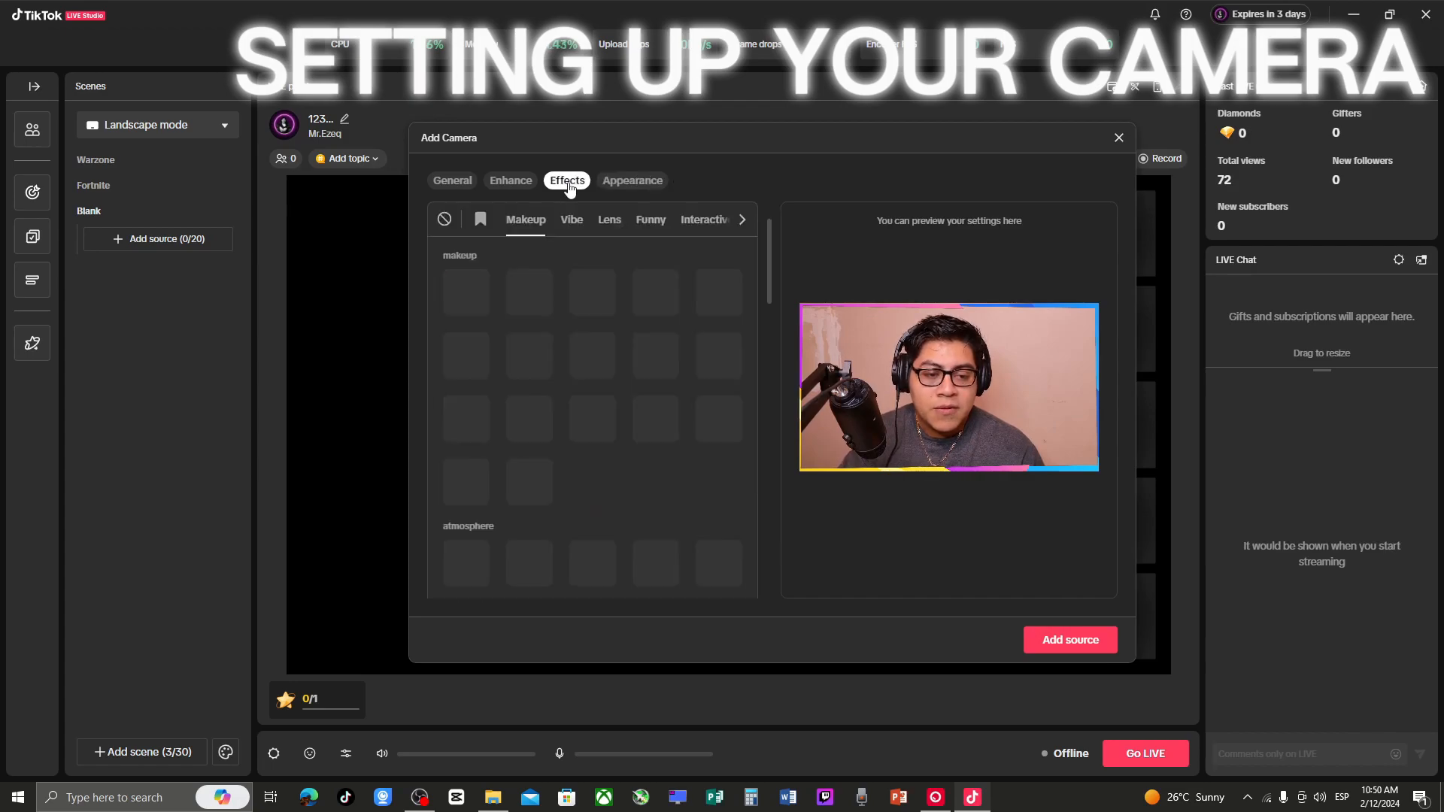
scroll(597, 397, "down", 2)
scroll(596, 397, "up", 1)
left_click(511, 181)
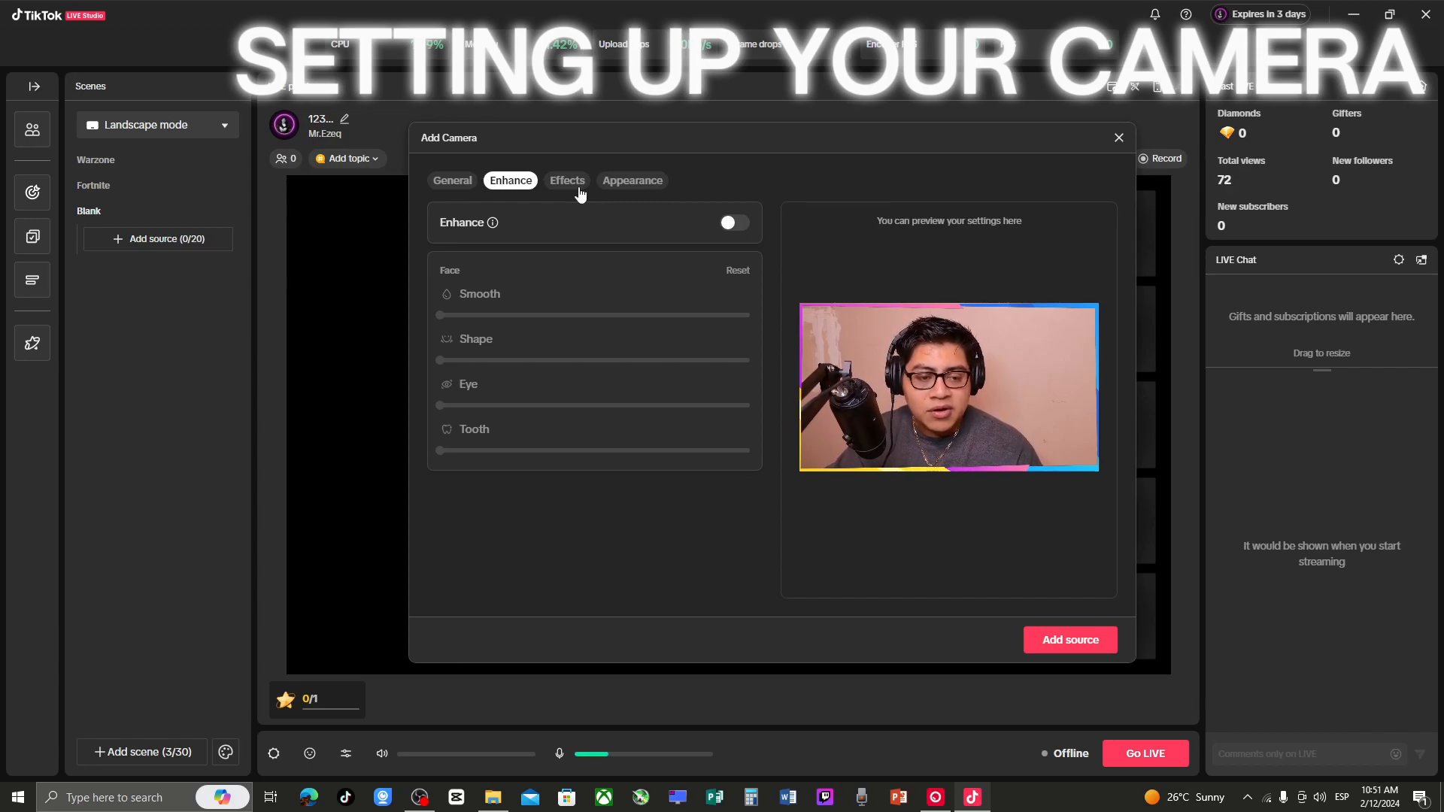
left_click_drag(707, 151, 612, 117)
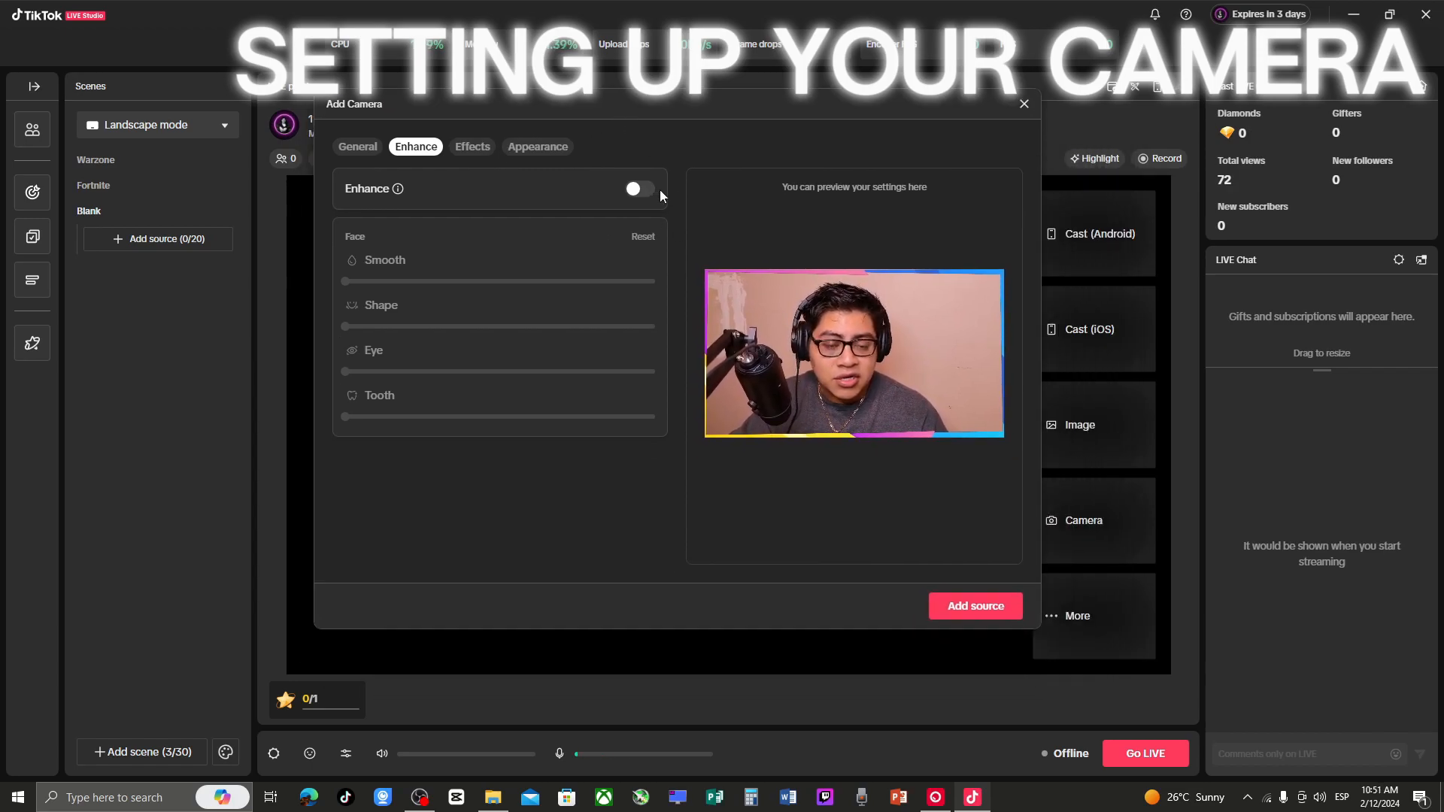
left_click(473, 147)
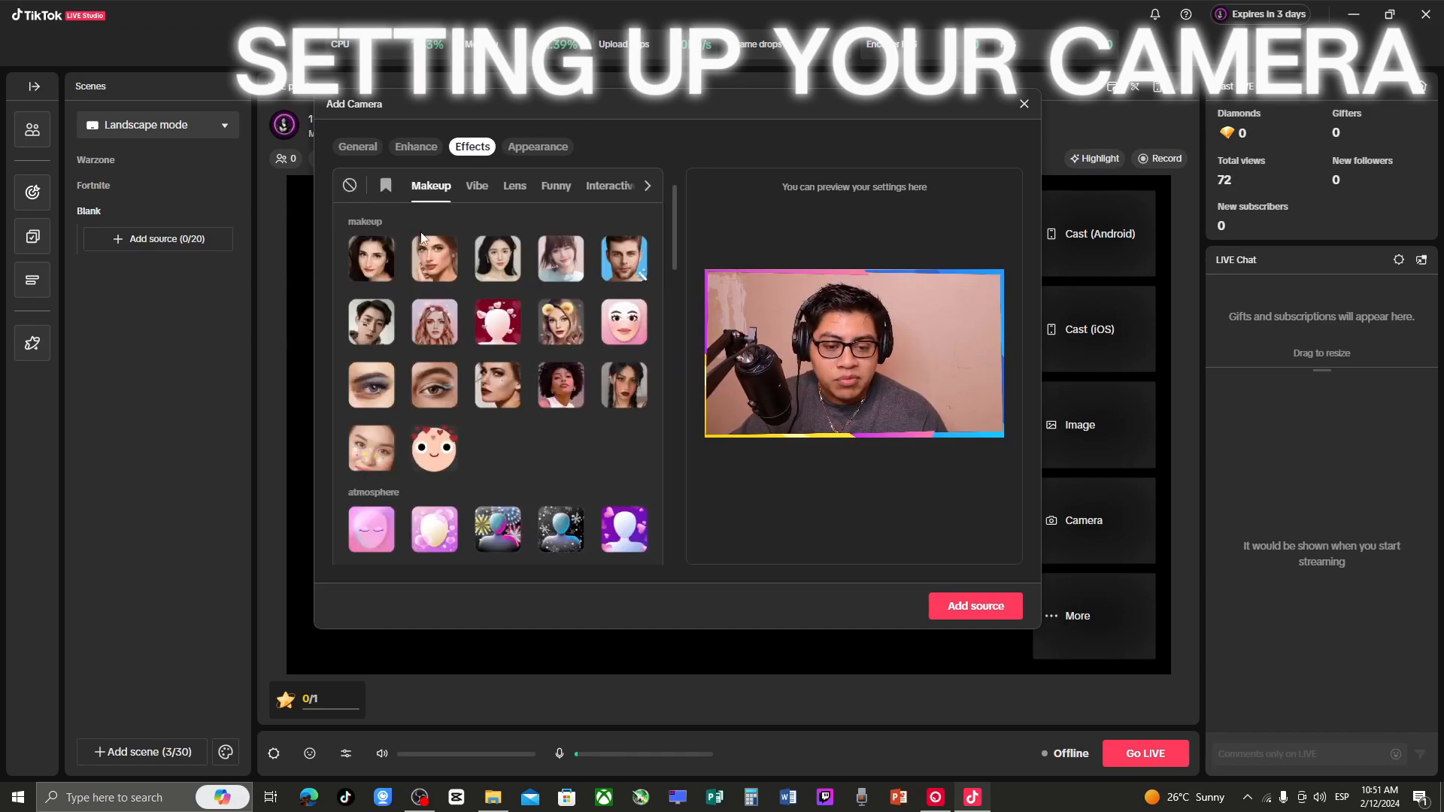
left_click(425, 148)
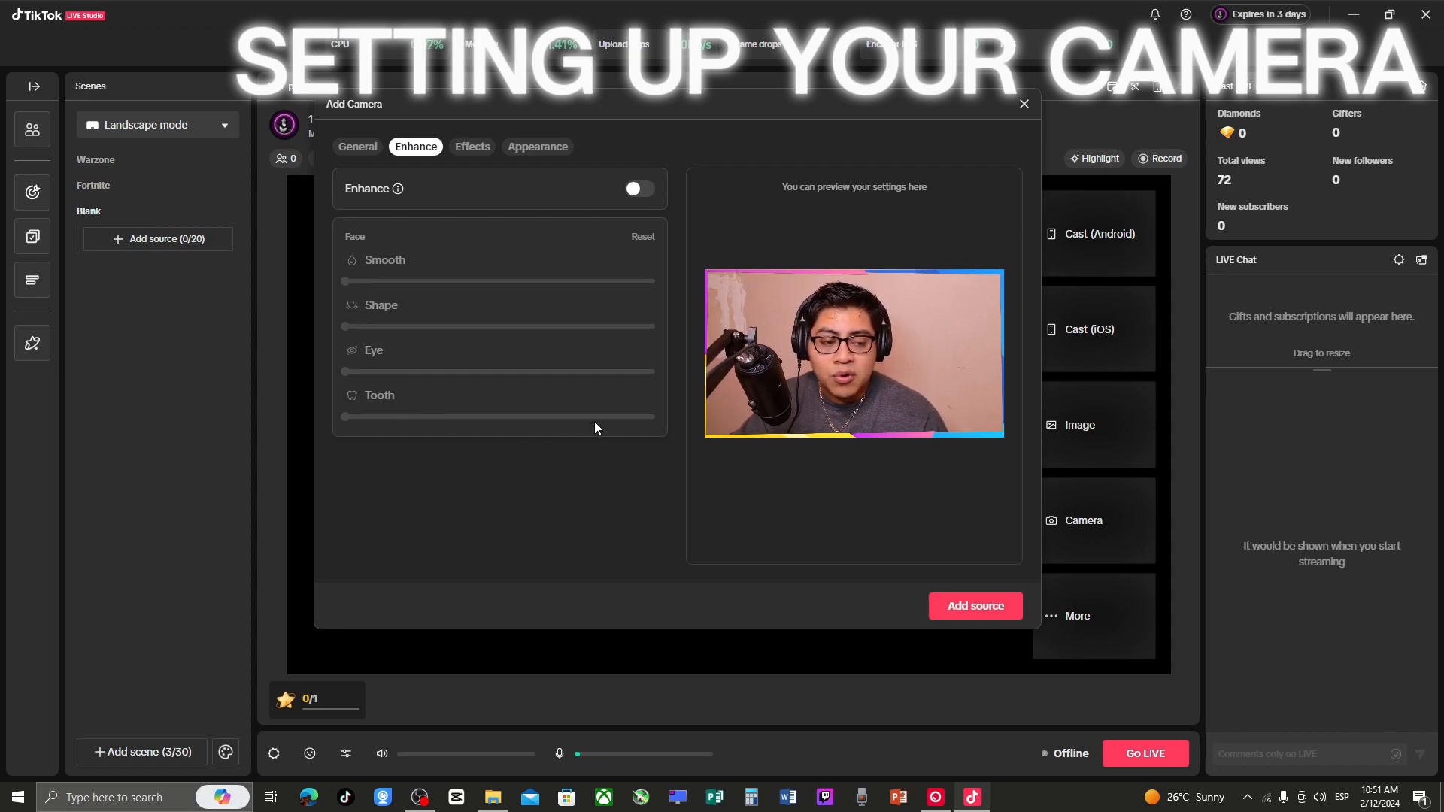
Add the configured camera source to the Blank scene and move it to about 110 px from the canvas's left edge and 123 px from its top.
left_click_drag(740, 113, 774, 134)
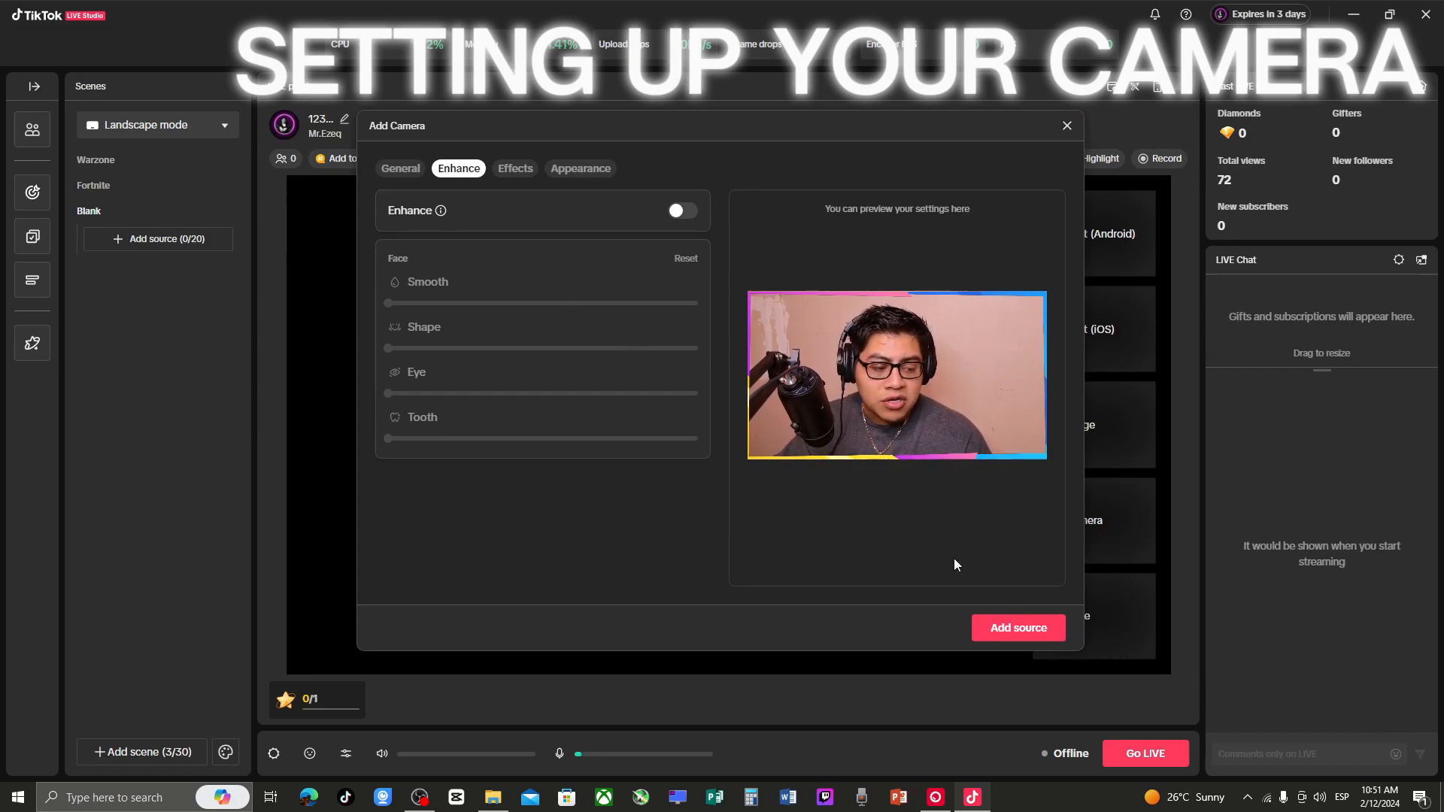
left_click(1015, 634)
left_click_drag(477, 287, 534, 355)
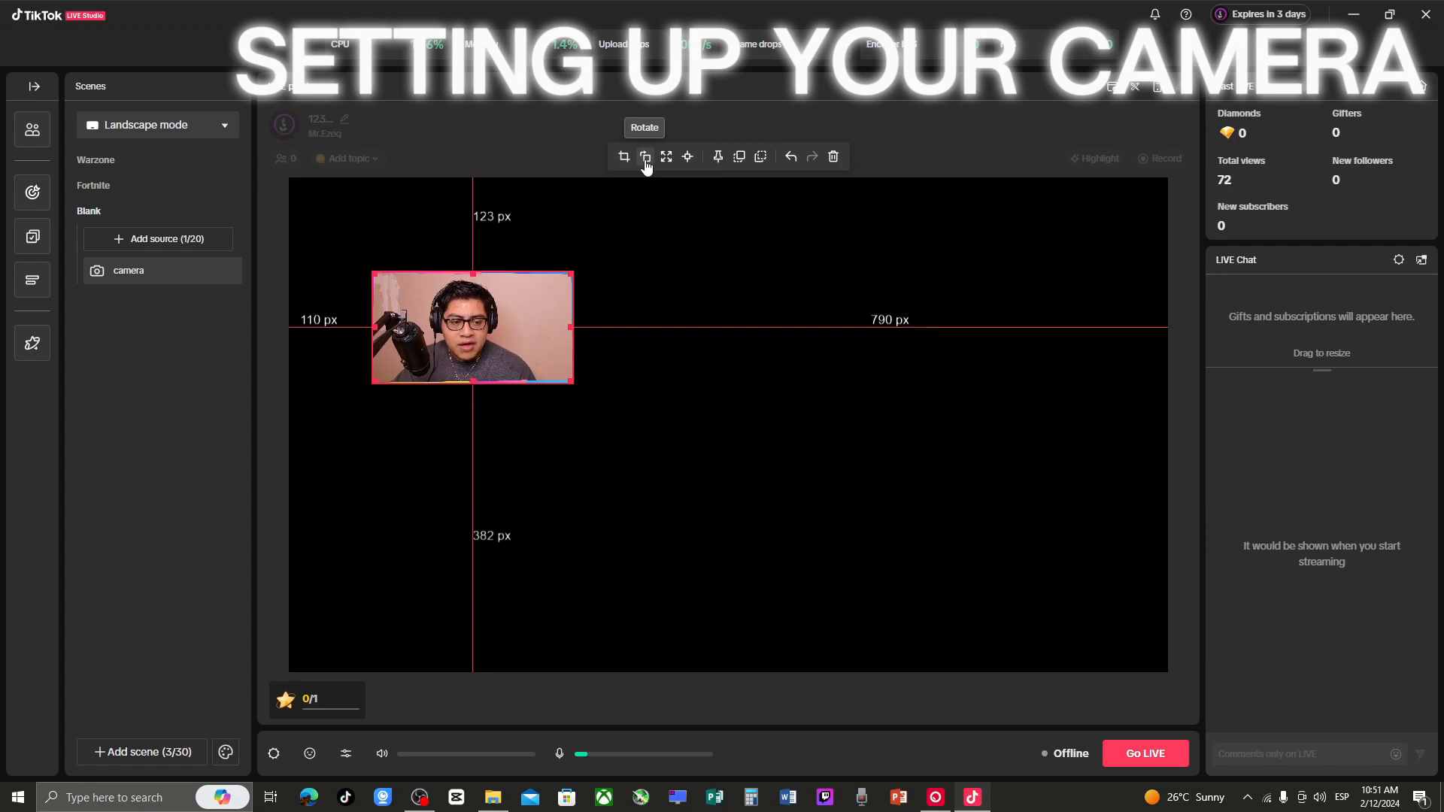
Try centering the camera on the canvas, and pin and unpin it.
left_click(689, 161)
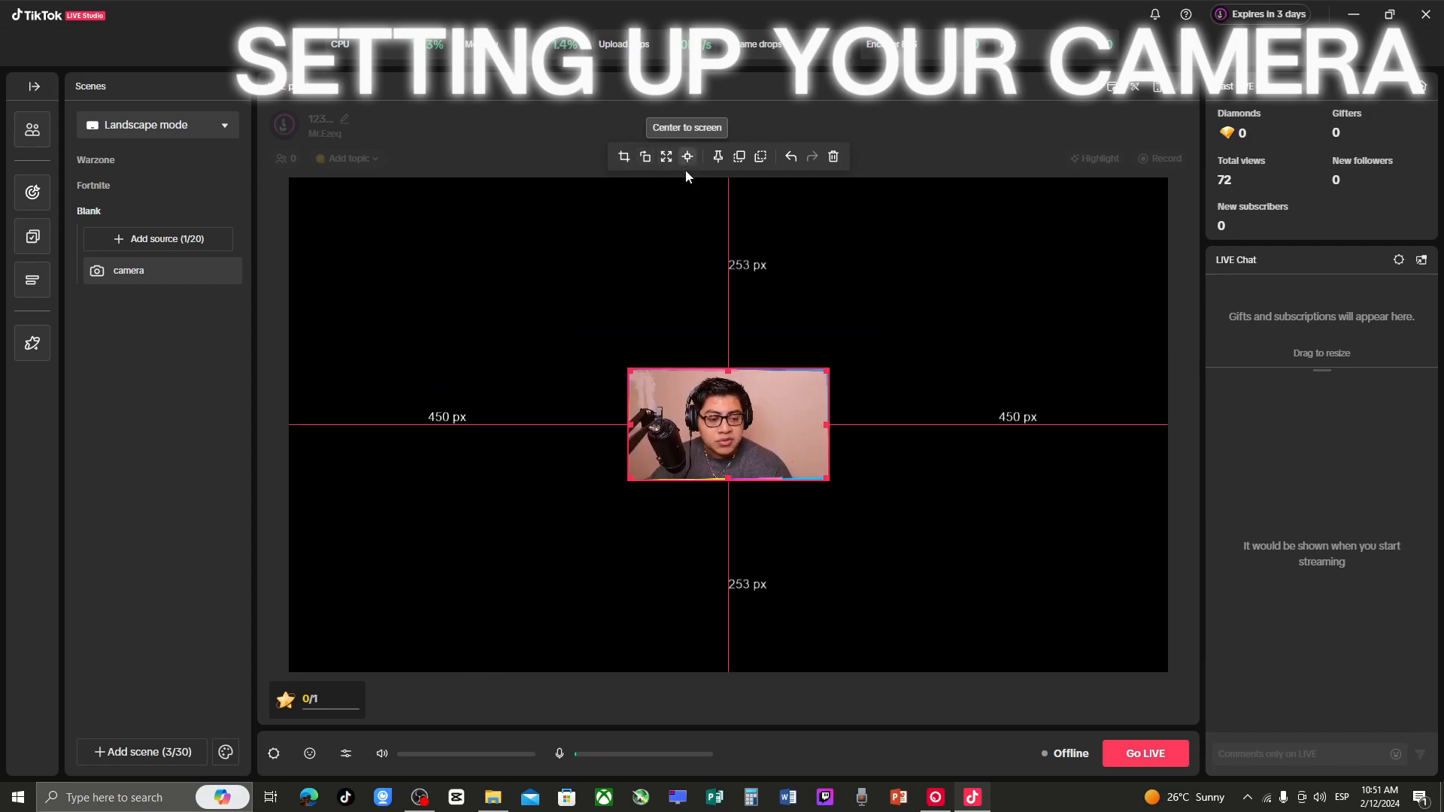
left_click(720, 163)
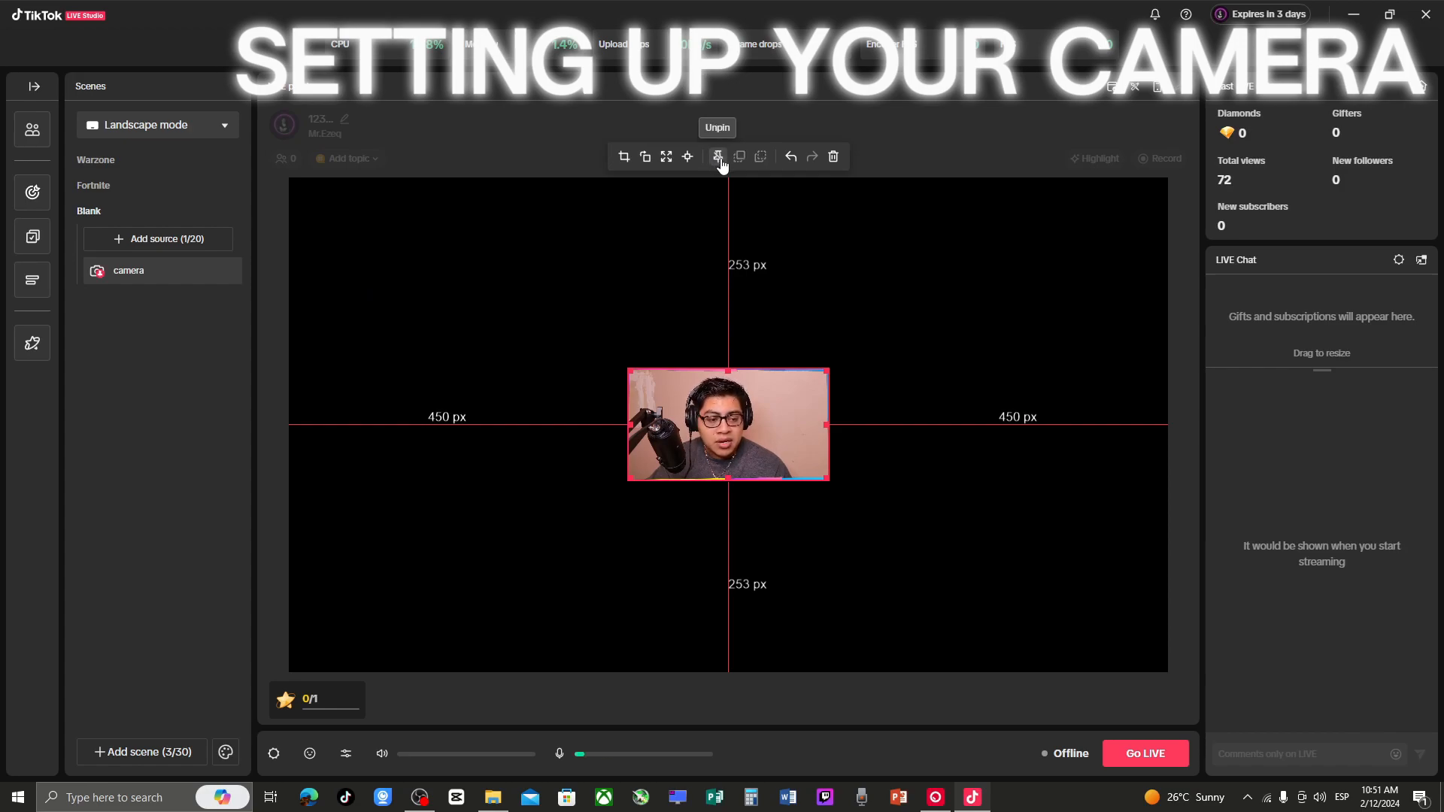
left_click(717, 161)
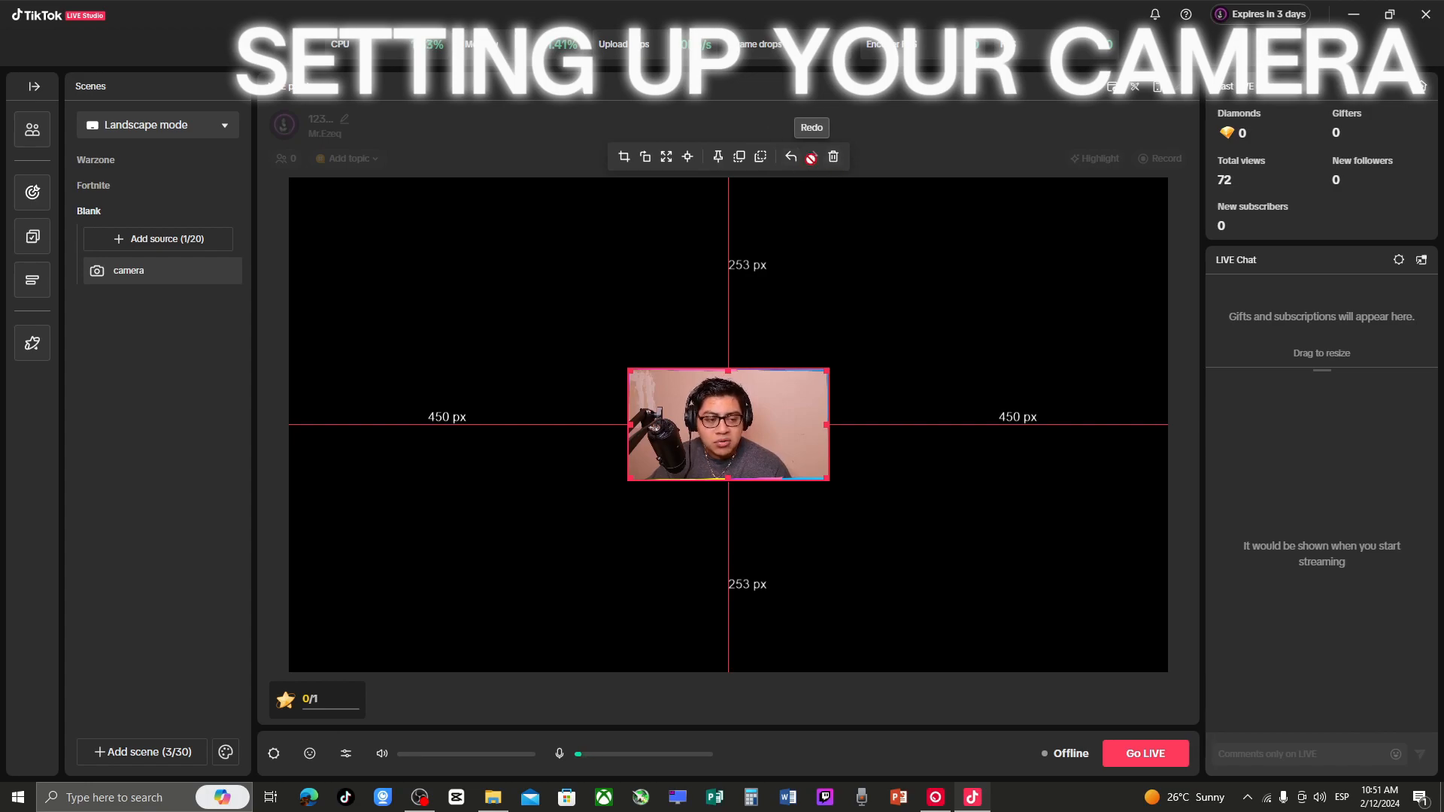
Place the camera against the canvas's left edge, enlarge it, and center it vertically with about 234 px above and below.
left_click_drag(767, 438, 429, 375)
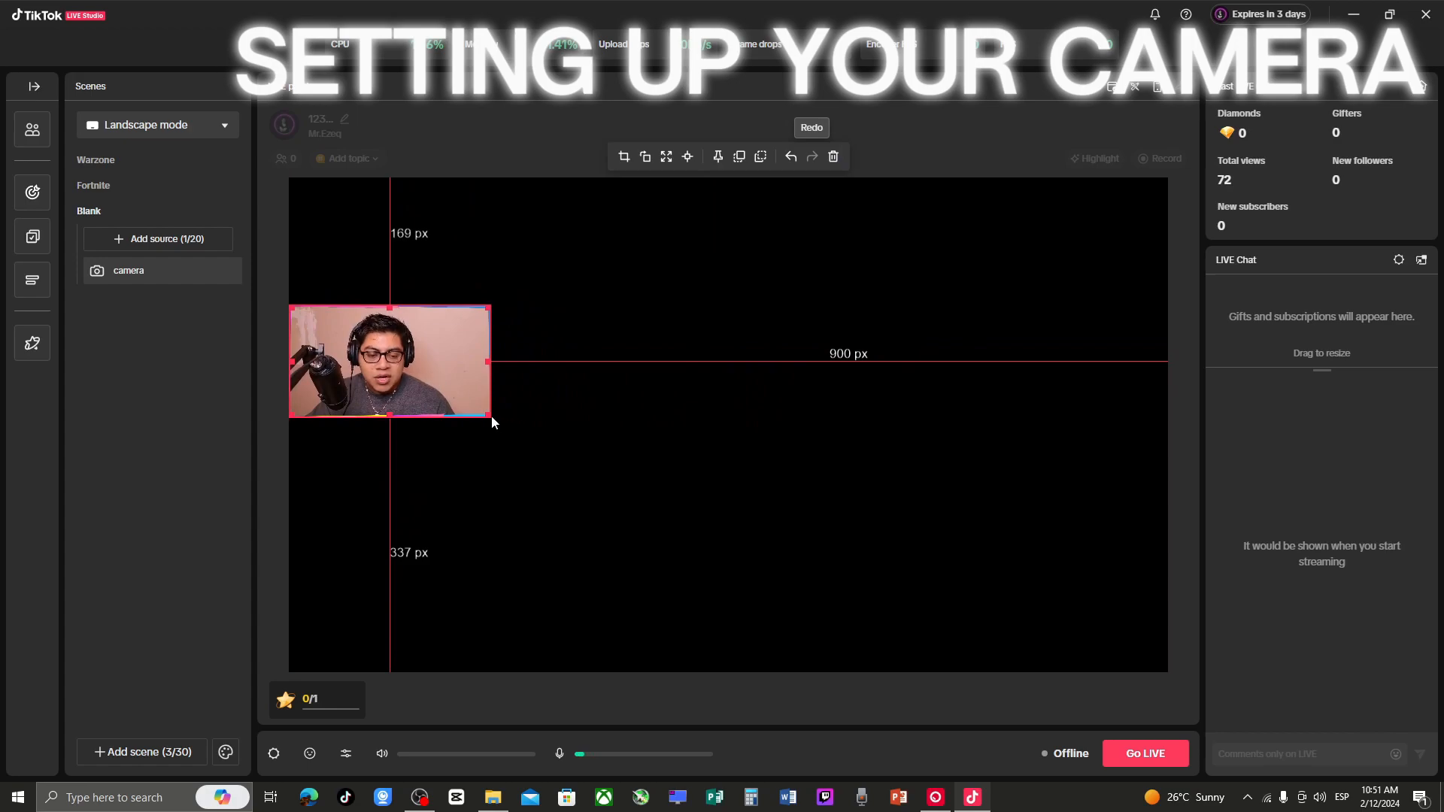
left_click_drag(490, 416, 495, 443)
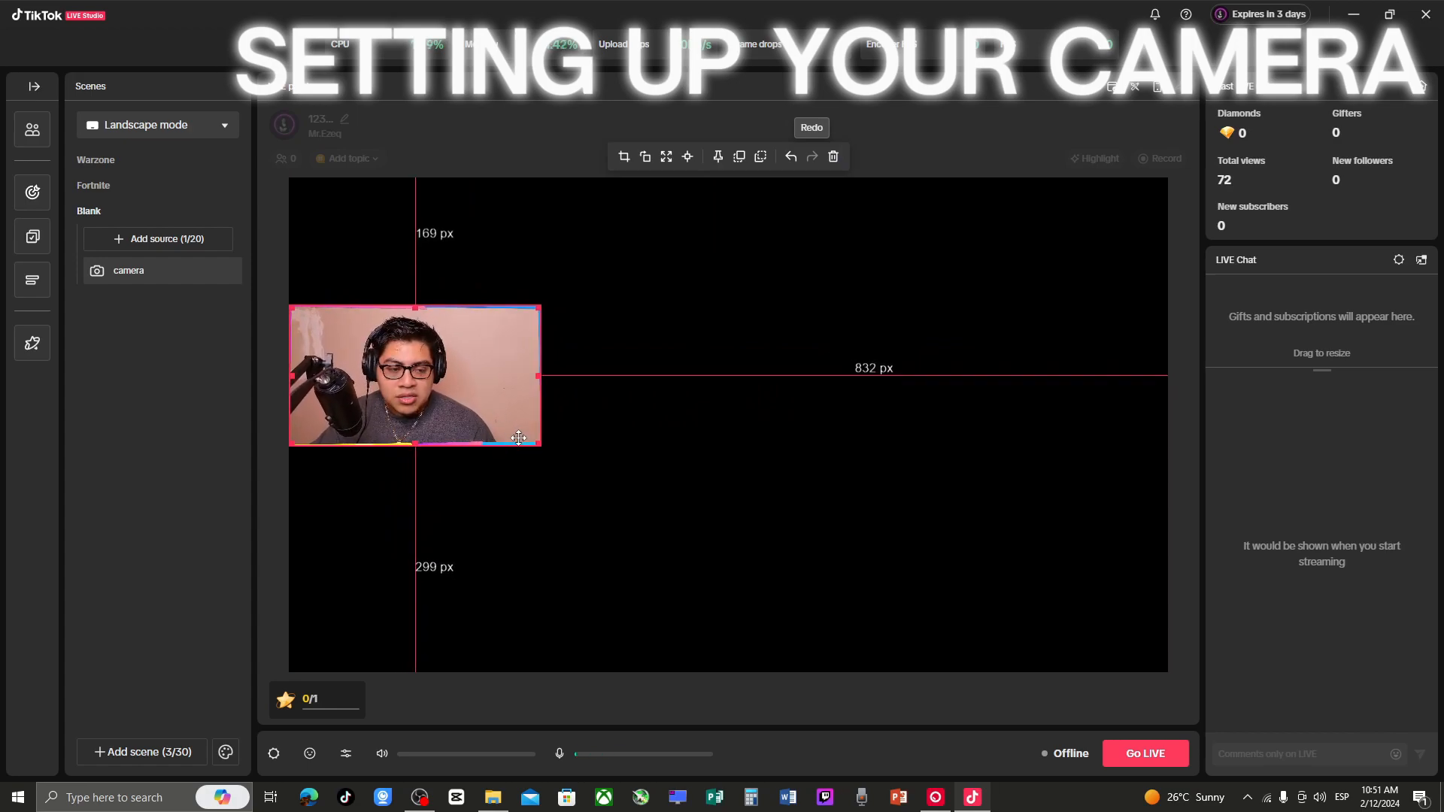
left_click_drag(498, 391, 493, 440)
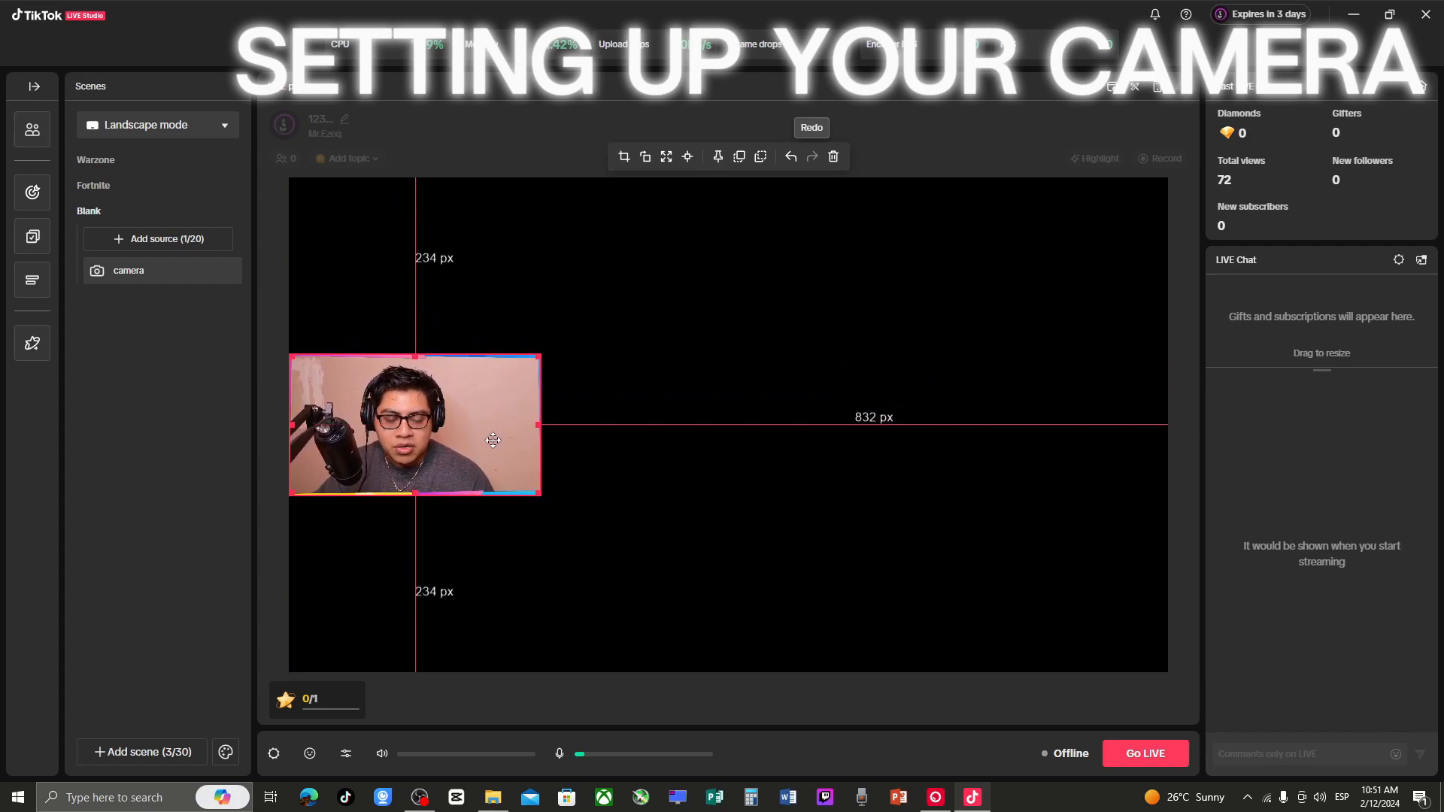
left_click(630, 365)
left_click(462, 456)
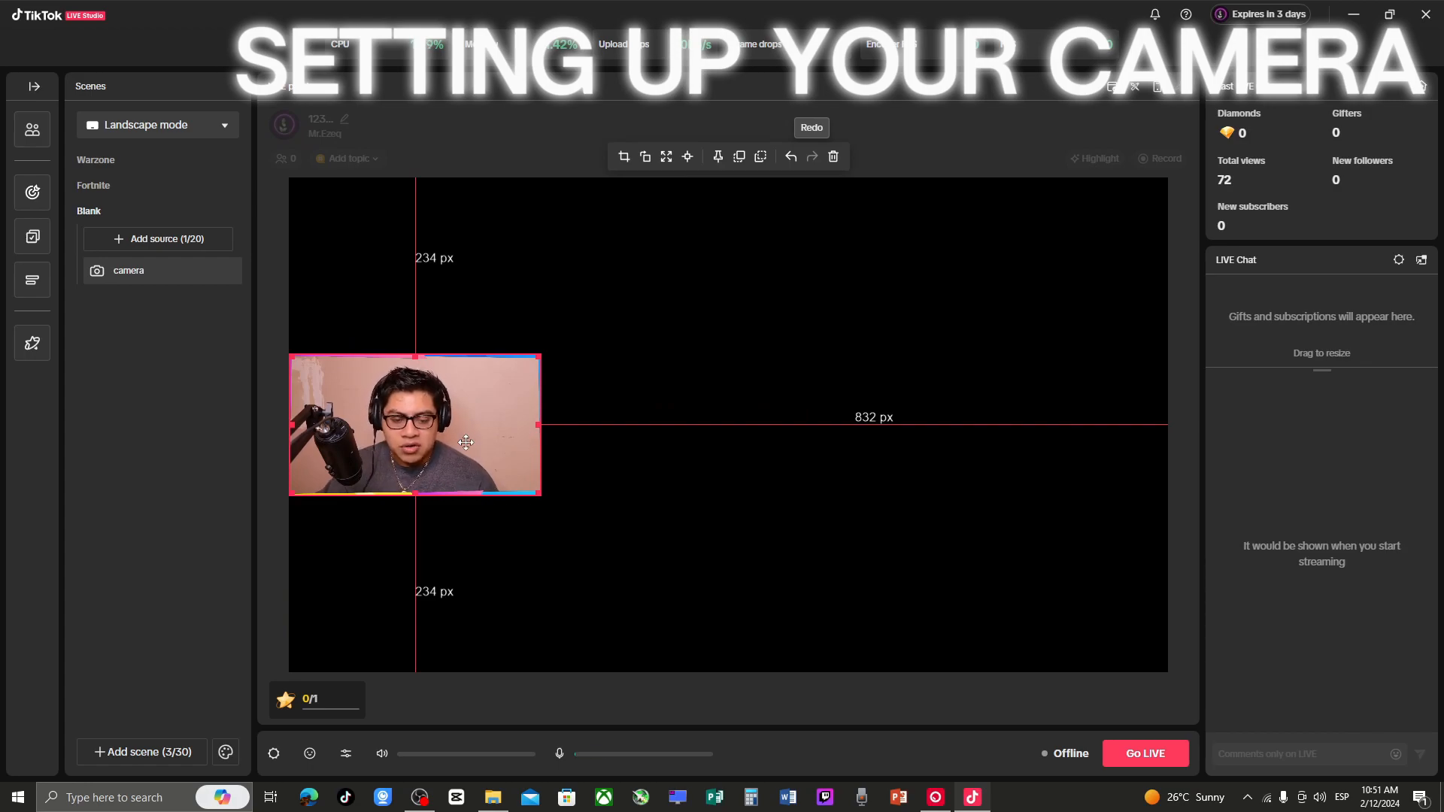
mouse_move(443, 427)
left_mouse_down()
mouse_move(441, 394)
mouse_move(435, 431)
left_mouse_up()
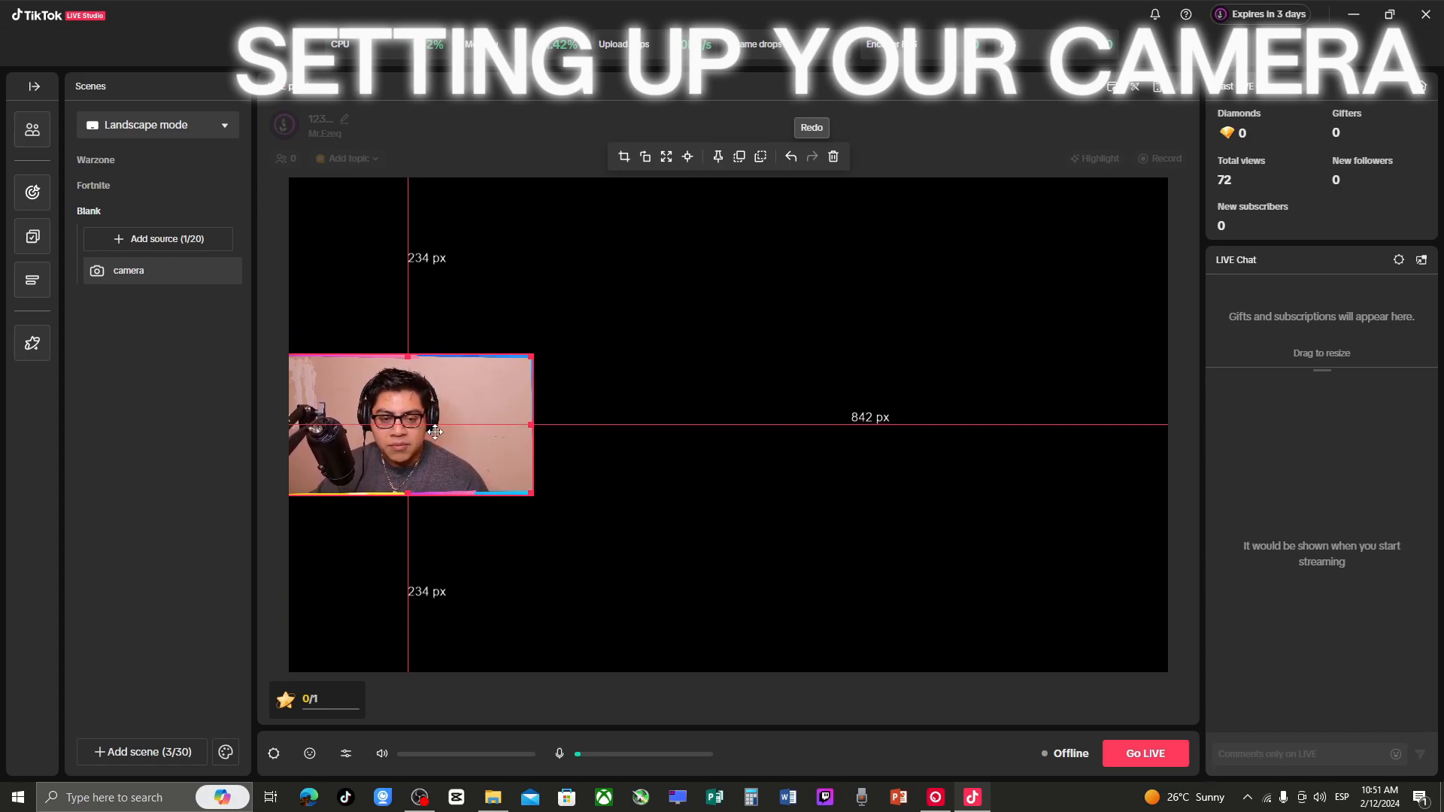
left_click(632, 368)
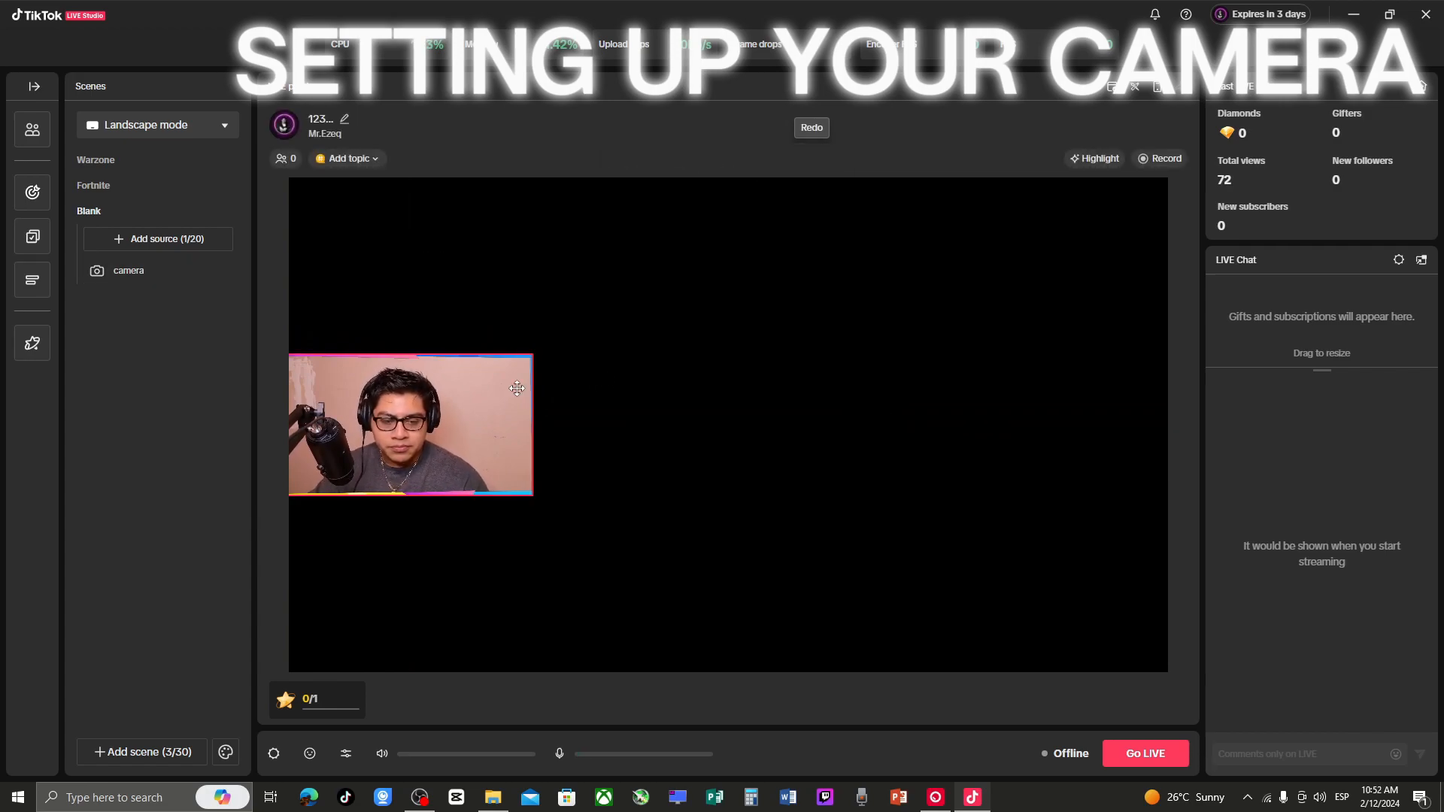
left_click(472, 389)
left_click(570, 361)
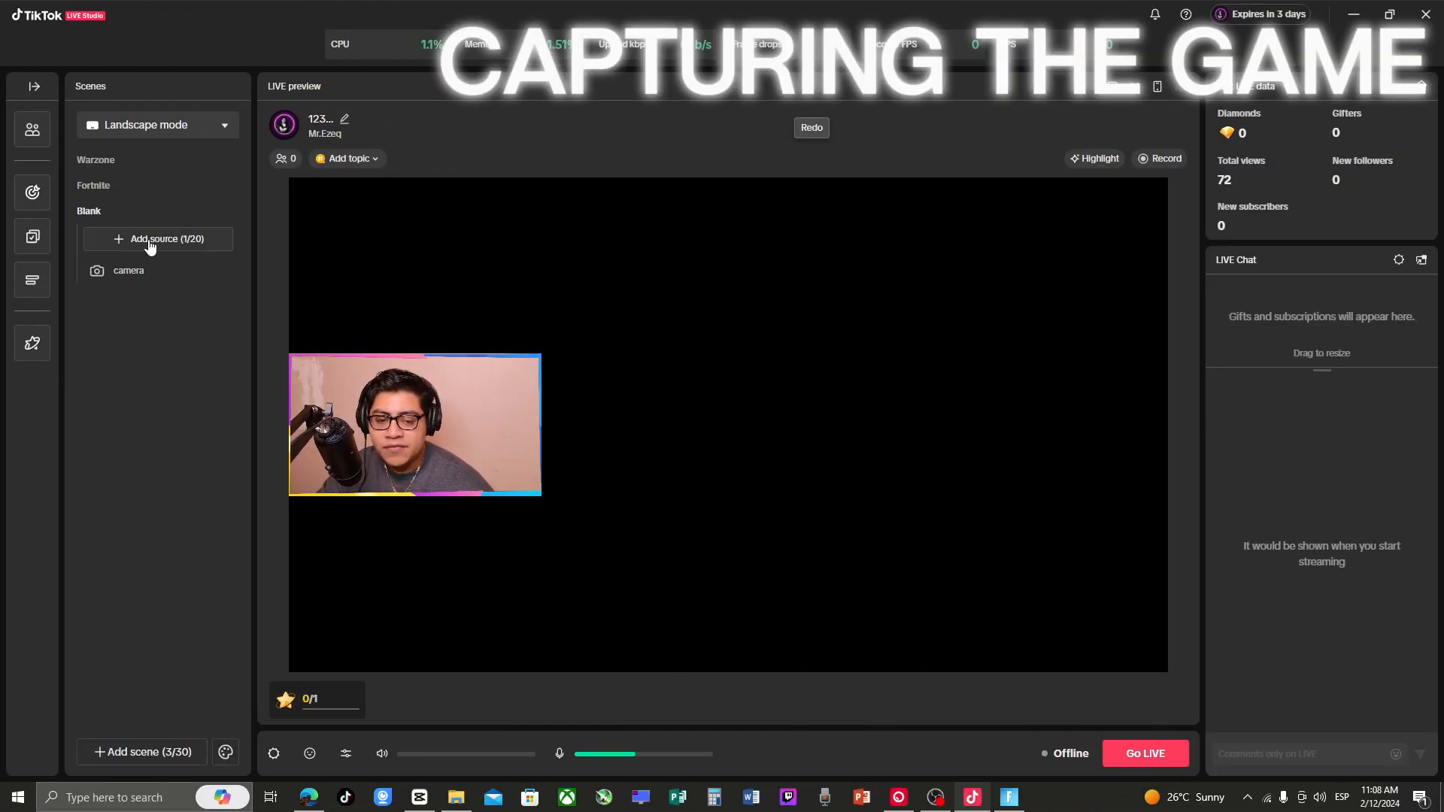
Add a game capture source for FortniteClient-Win64-Shipping.exe Fortnite to the Blank scene.
left_click(149, 243)
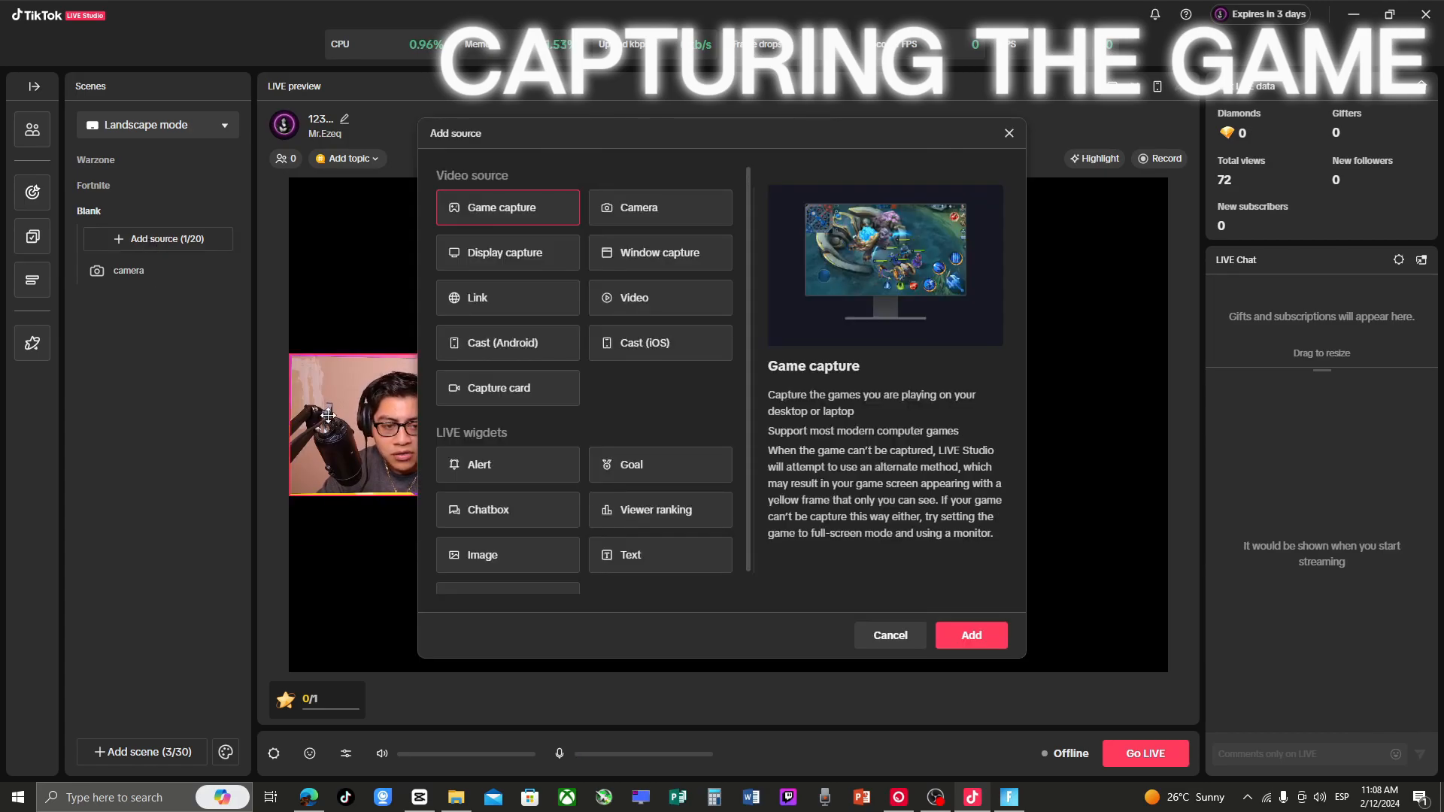
left_click(957, 647)
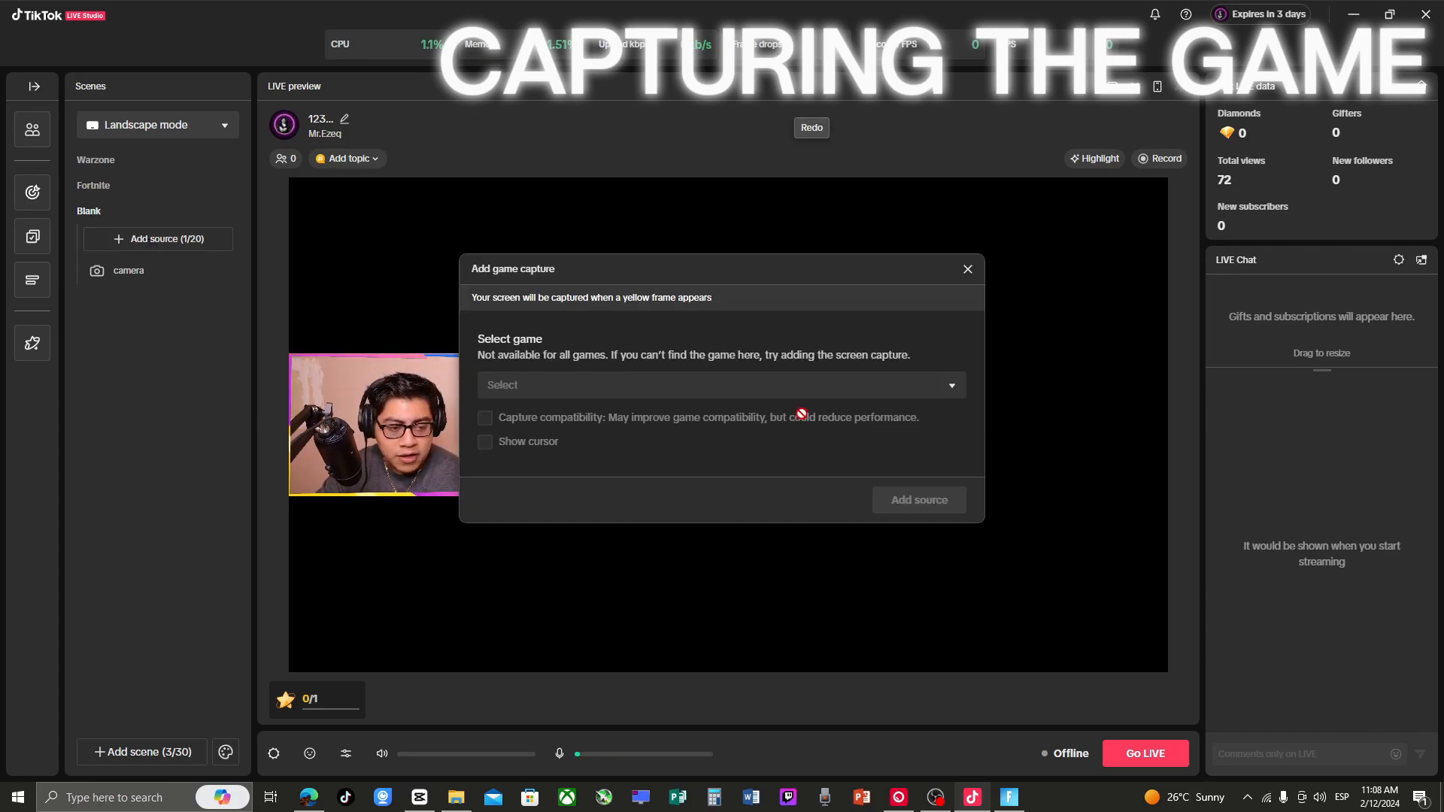
left_click(577, 391)
scroll(538, 461, "down", 3)
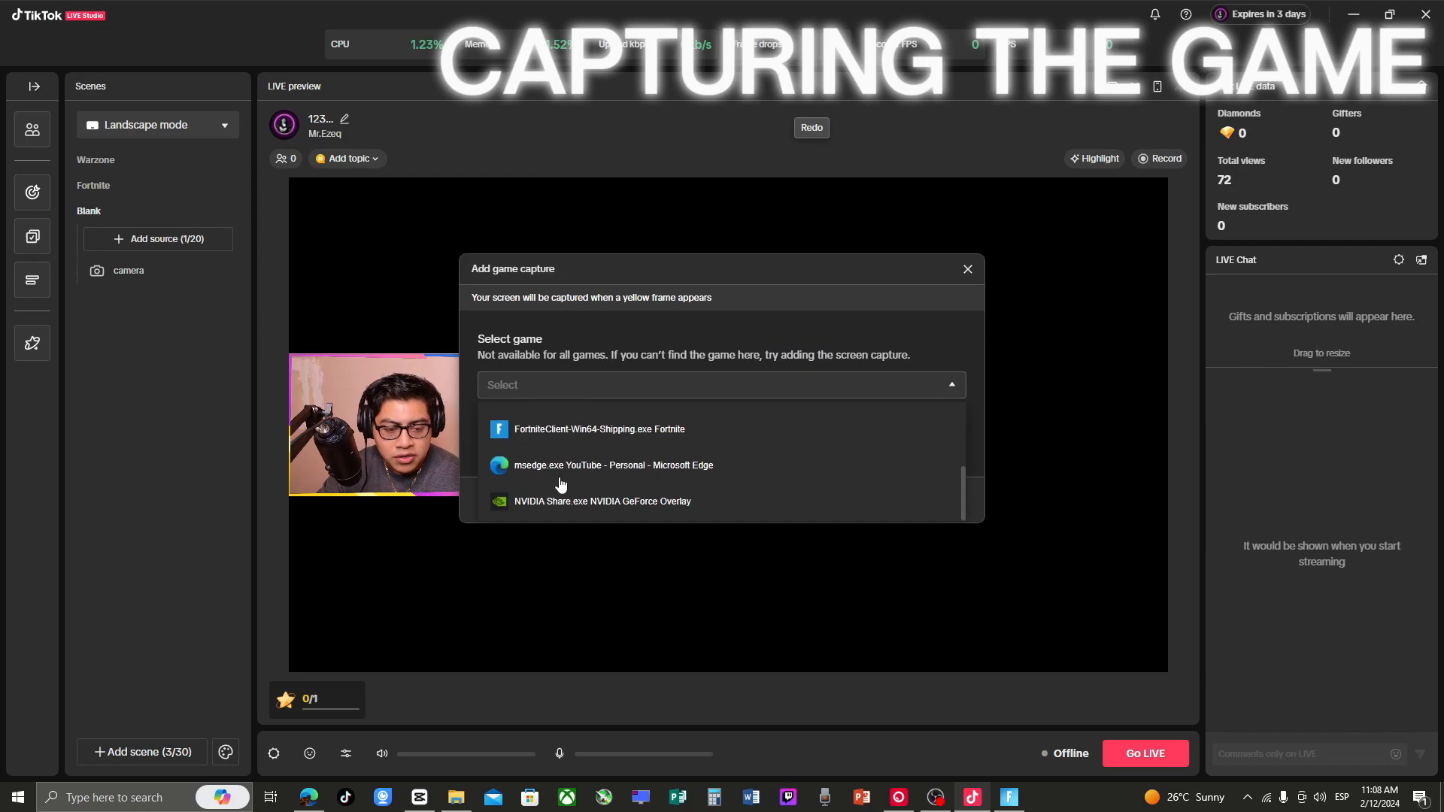
left_click(583, 431)
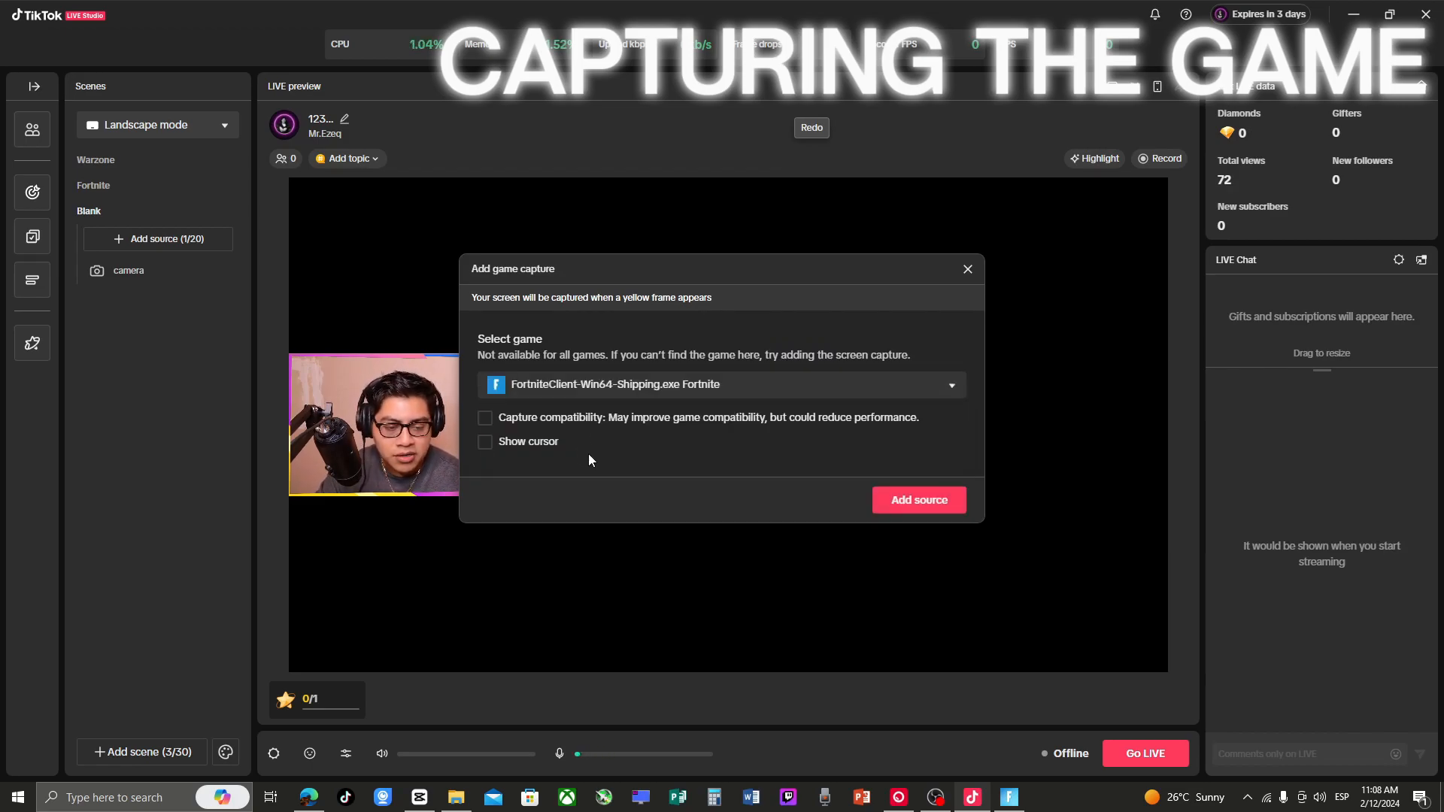
left_click(886, 502)
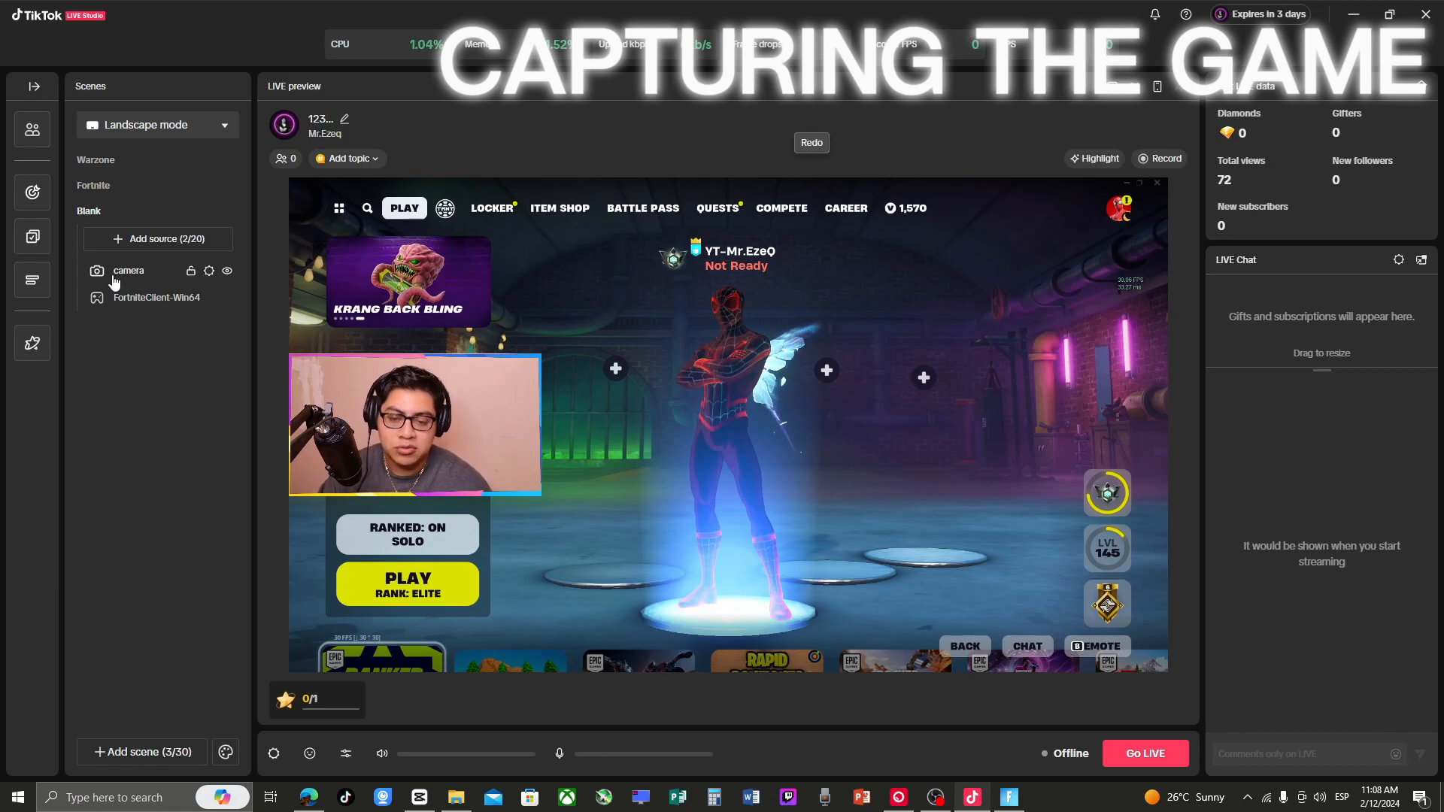
Try ordering the camera beneath the Fortnite capture in the source list, and return it above the capture.
left_click_drag(115, 276, 134, 301)
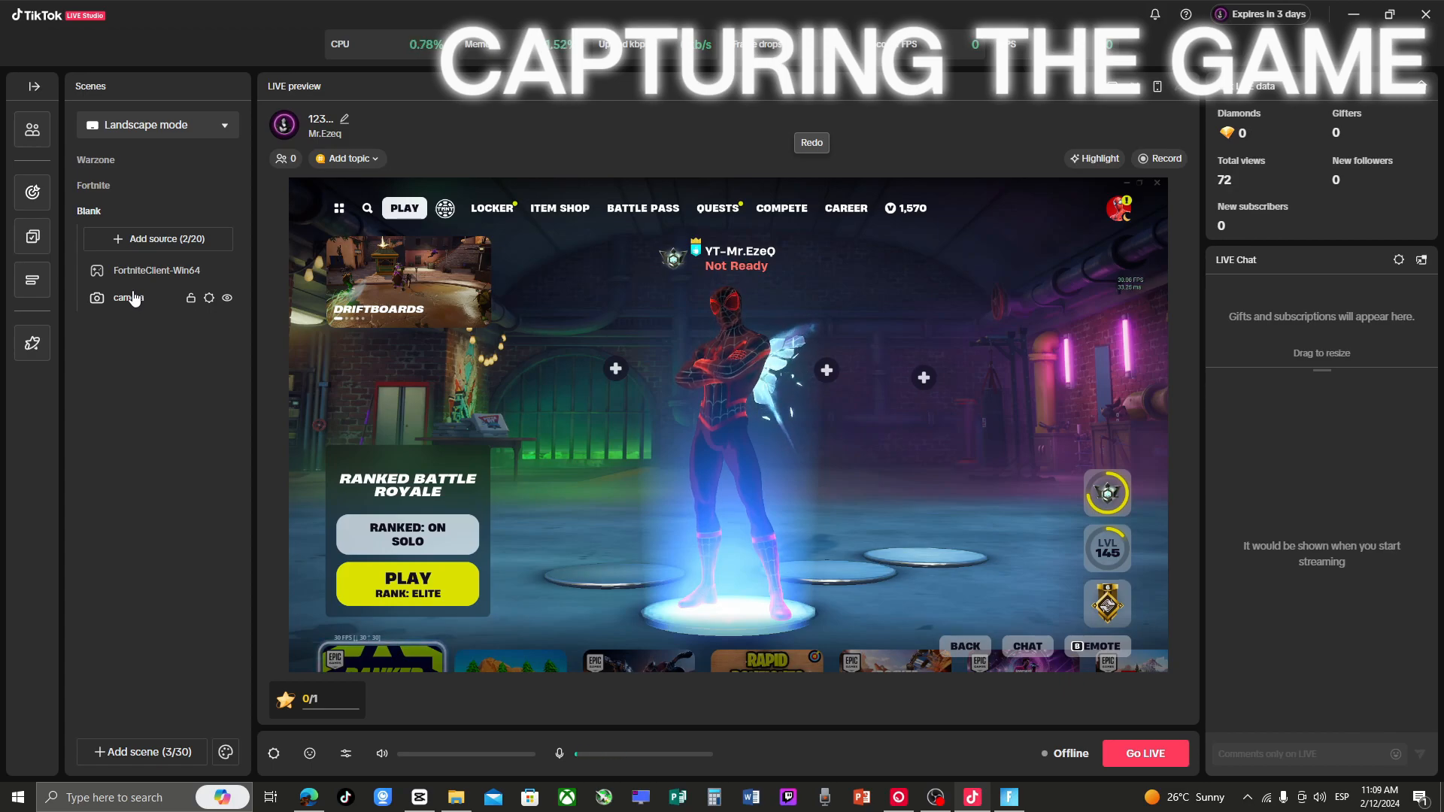
left_click_drag(134, 298, 89, 284)
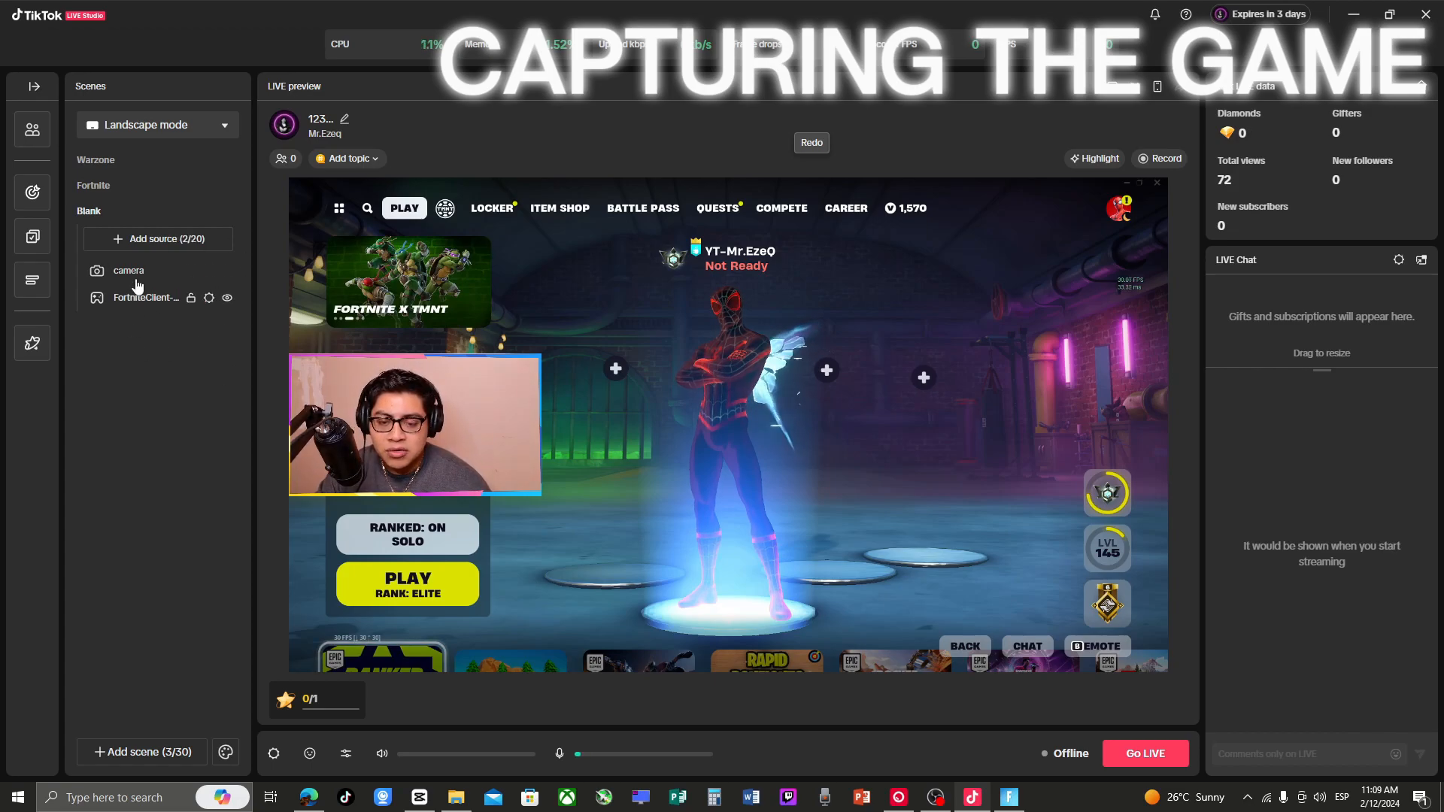
mouse_move(137, 277)
left_mouse_down()
mouse_move(135, 295)
mouse_move(140, 277)
left_mouse_up()
left_click(485, 403)
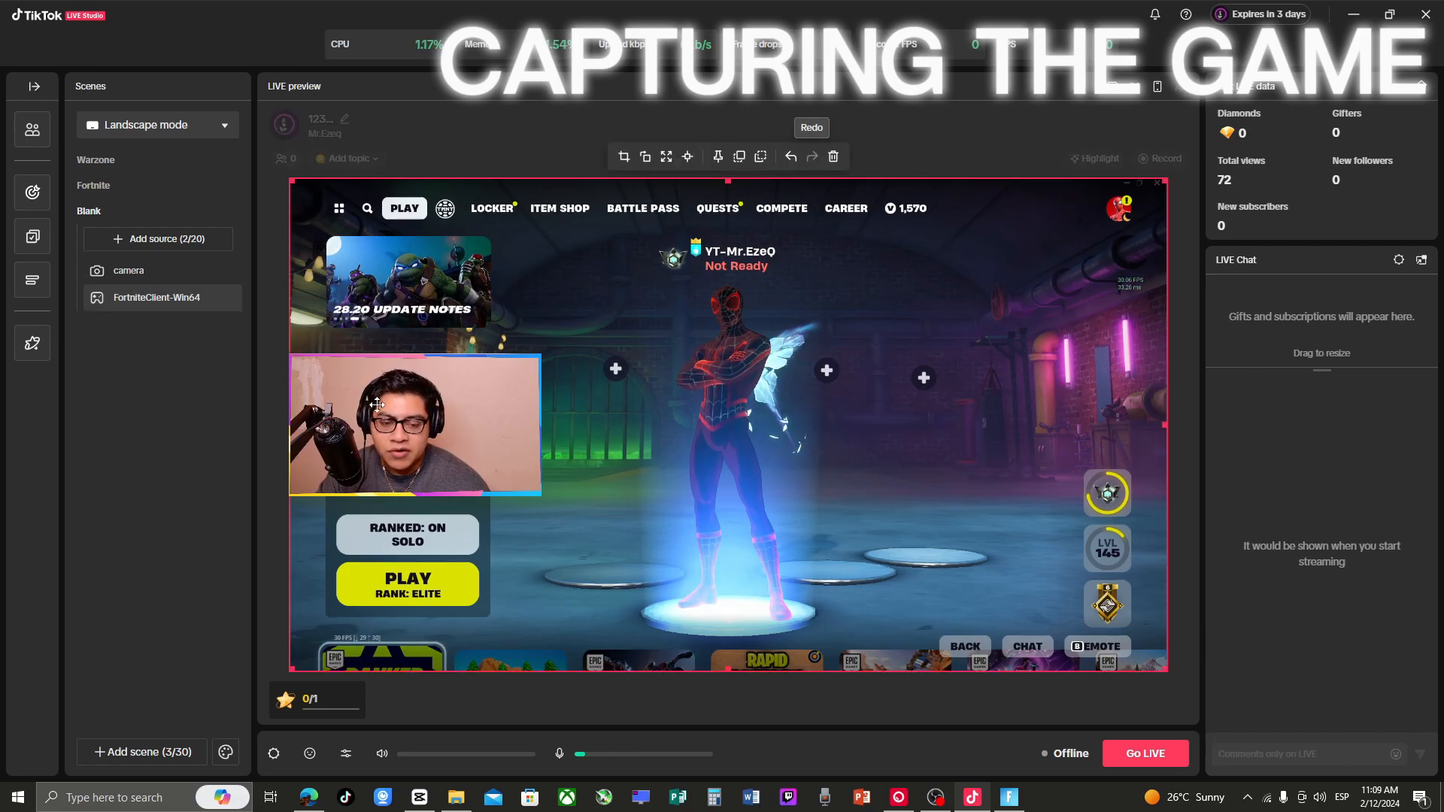
left_click_drag(430, 401, 439, 401)
left_click_drag(510, 327, 496, 326)
left_click(175, 409)
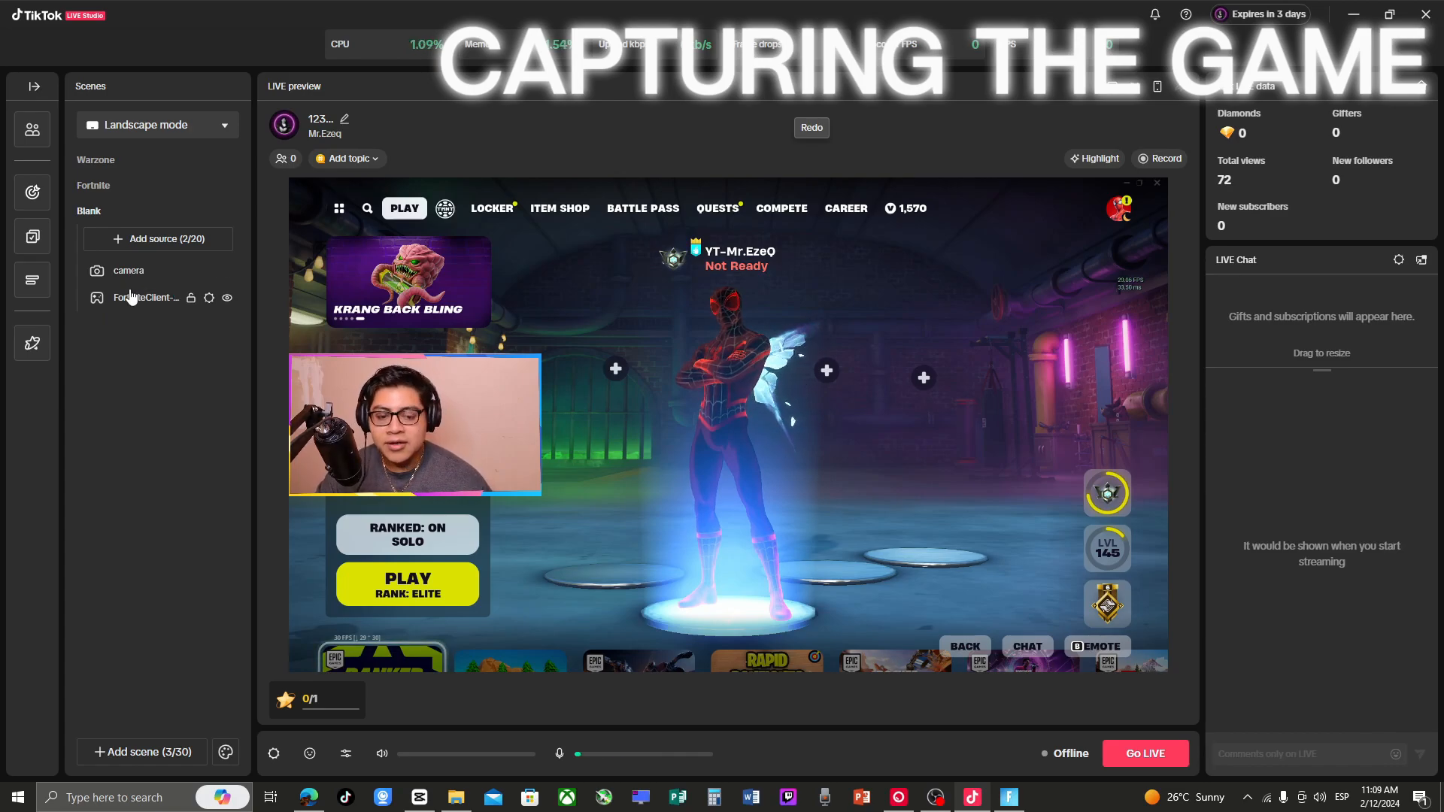
Choose the Chatbox LIVE widget as a new source for the Blank scene and open its settings.
left_click(162, 239)
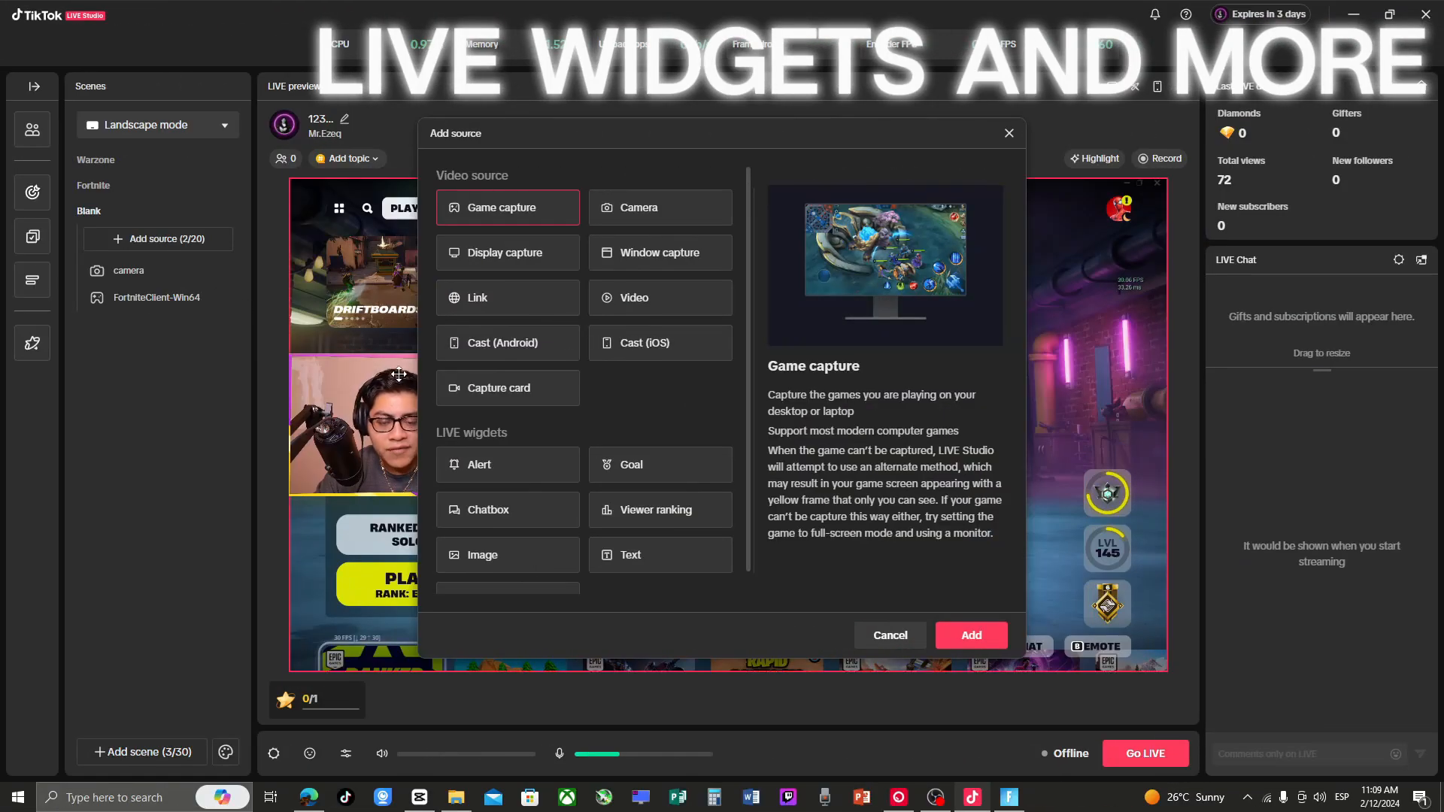
scroll(676, 414, "down", 1)
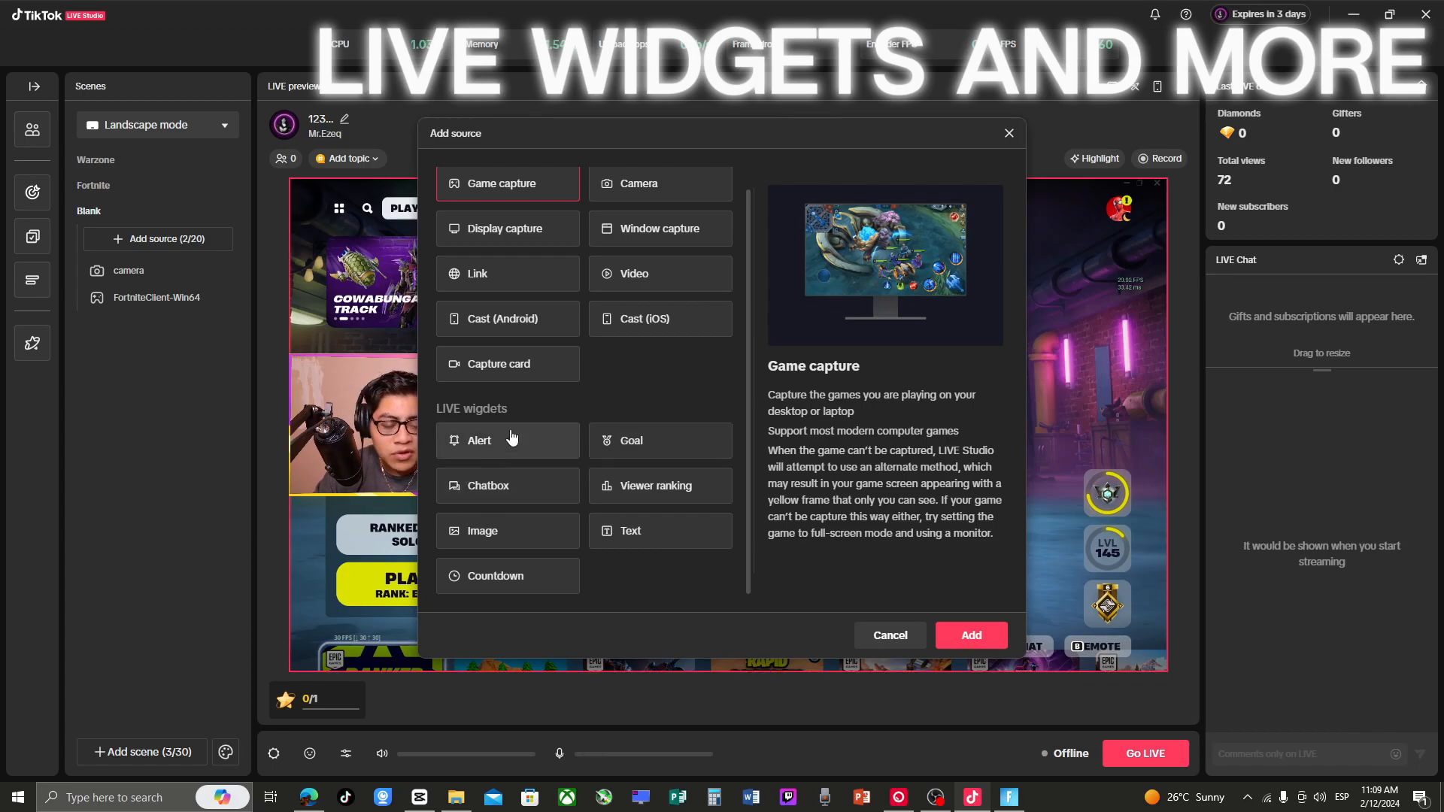
left_click(486, 486)
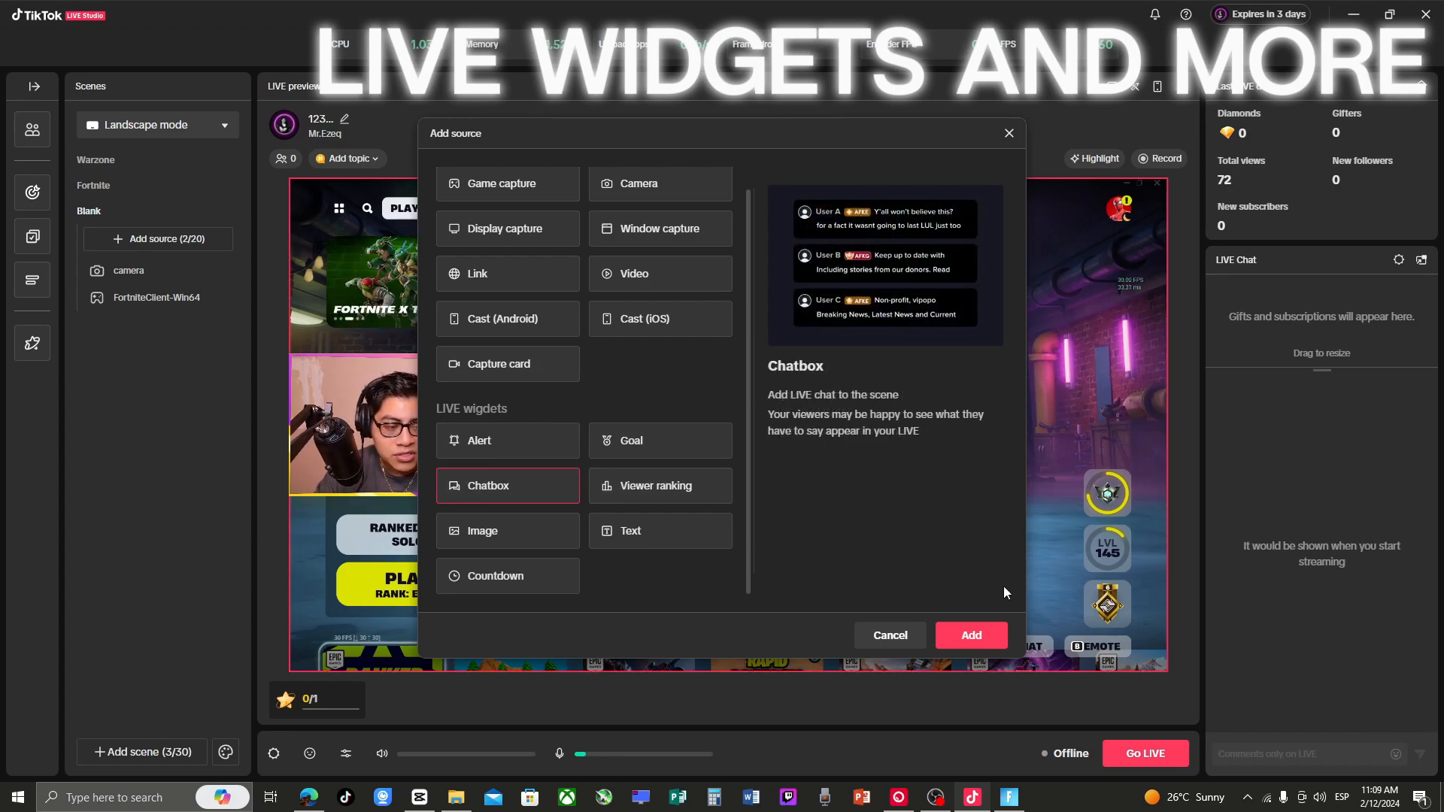
left_click(971, 636)
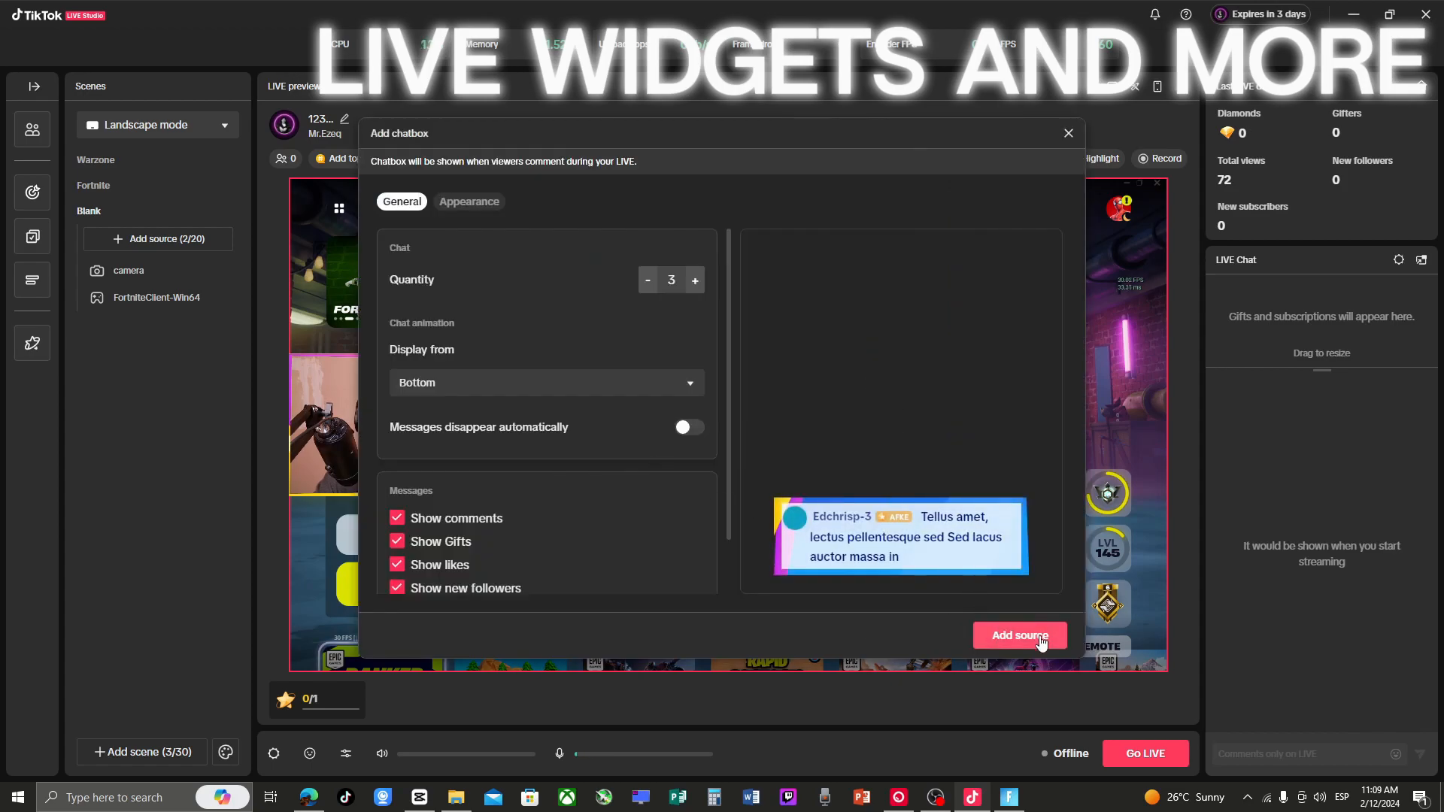
Examine the chatbox's general settings, including message quantity, display direction, automatic disappearance and the message types shown.
left_click(531, 381)
left_click(526, 372)
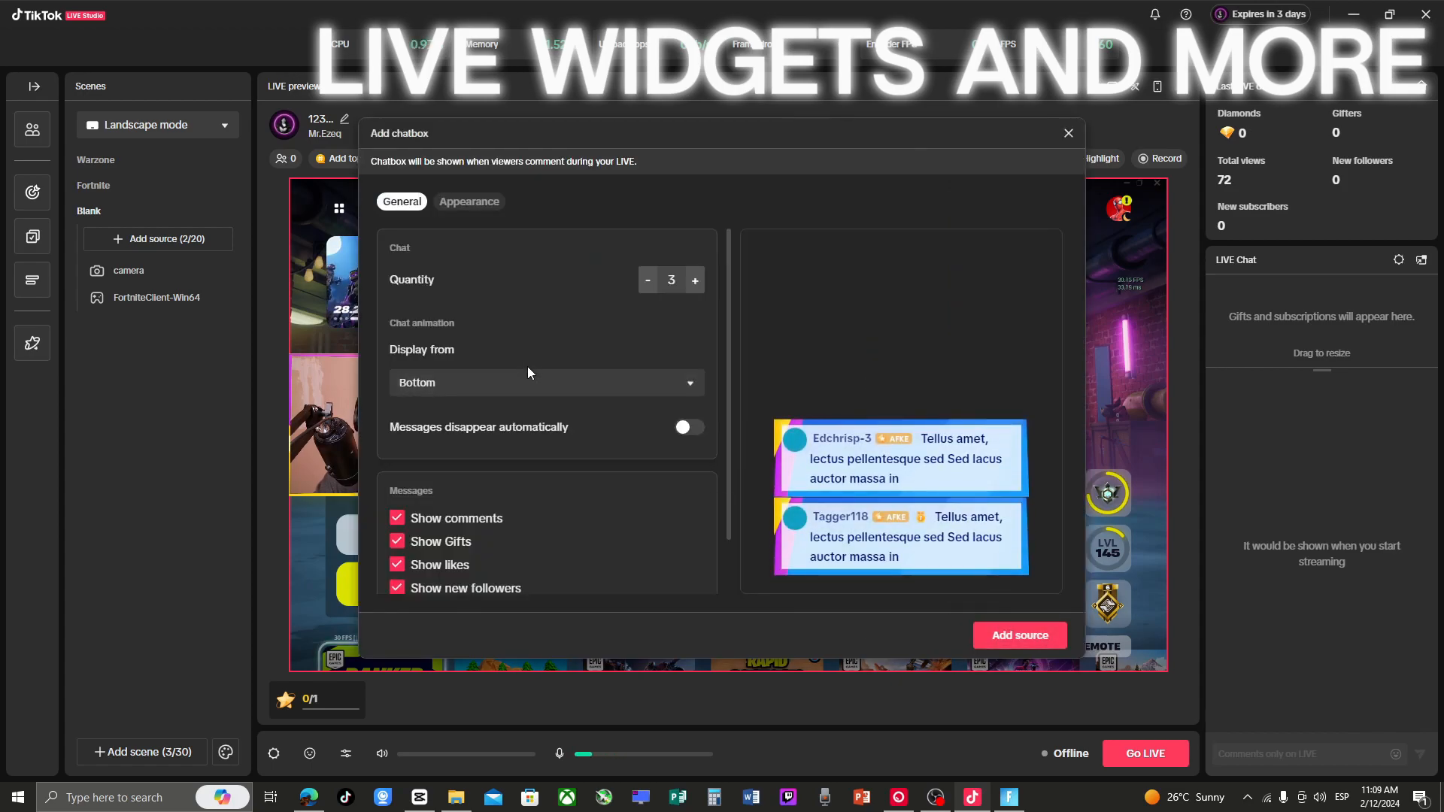
scroll(528, 370, "down", 2)
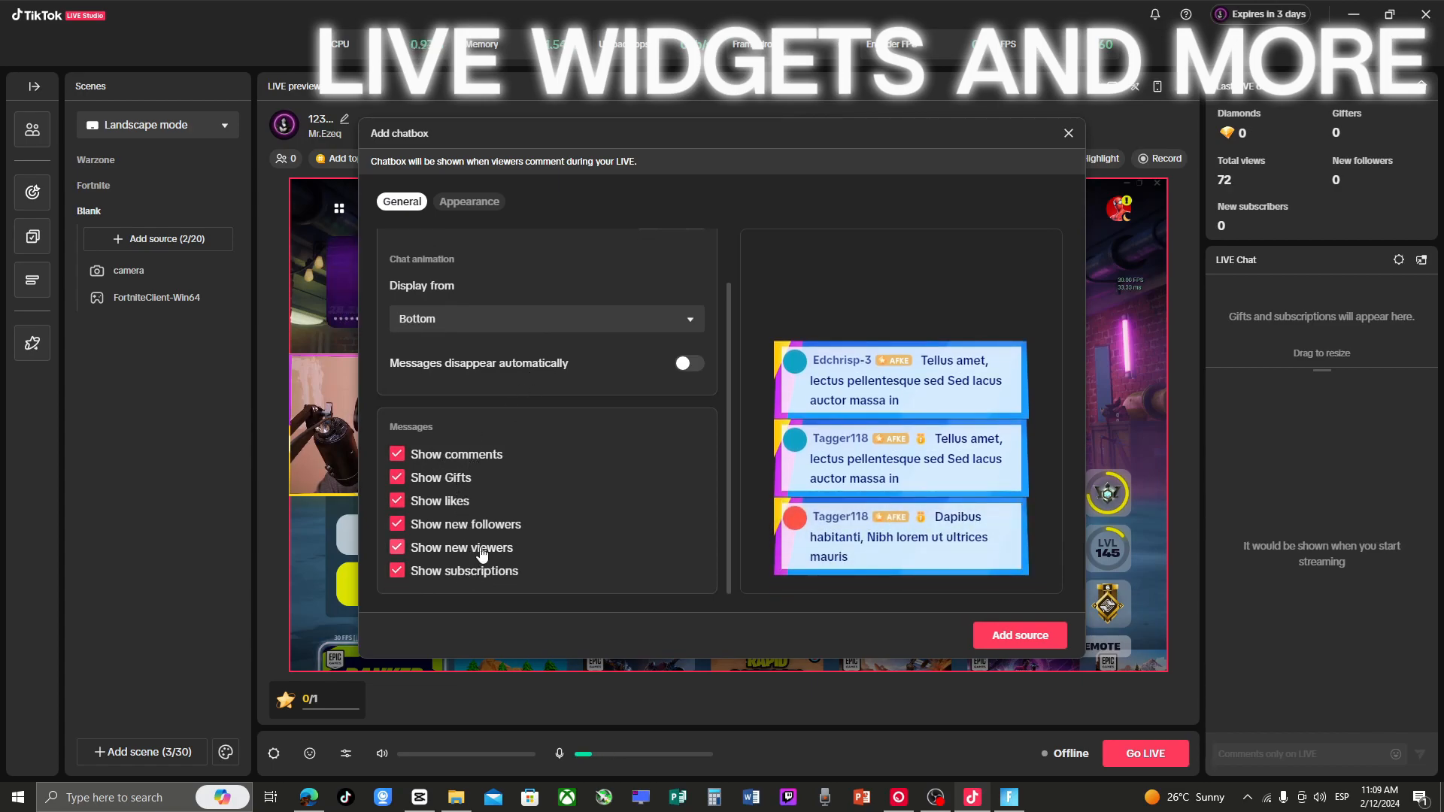
scroll(419, 565, "up", 2)
scroll(430, 376, "down", 3)
scroll(458, 354, "up", 3)
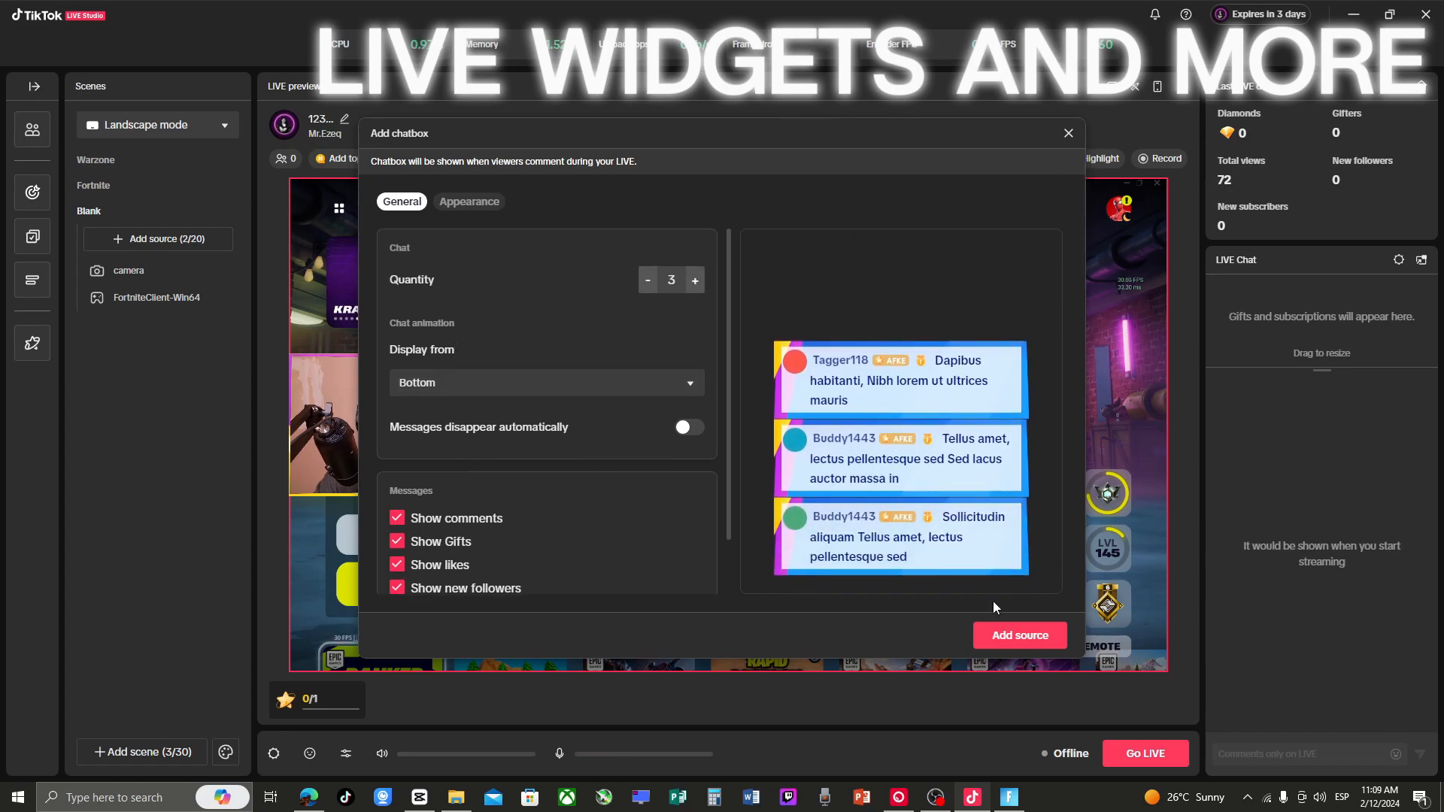
Try message quantities of 4 and 2 for the chatbox, and return the quantity to 3.
left_click(692, 280)
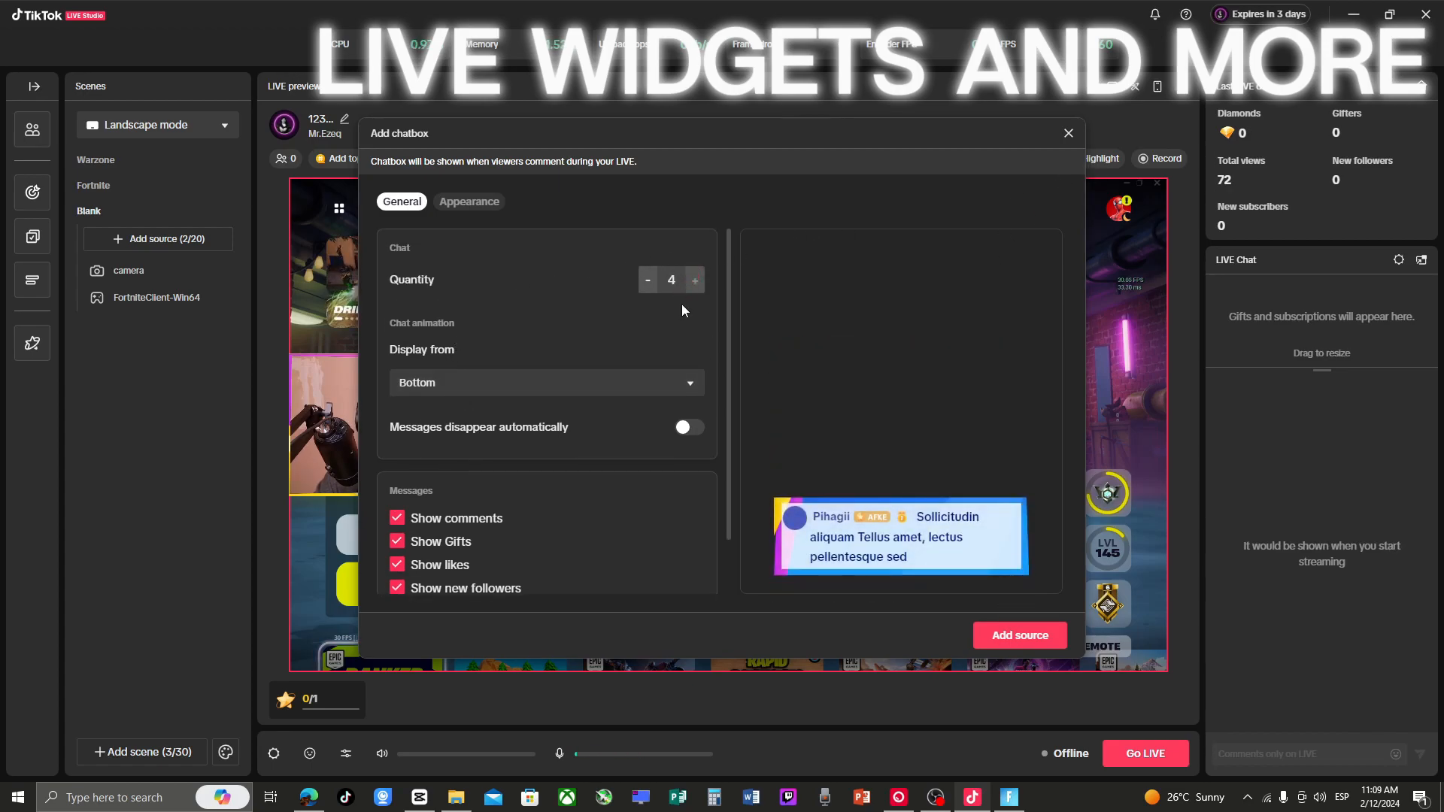
left_click(647, 281)
left_click(648, 280)
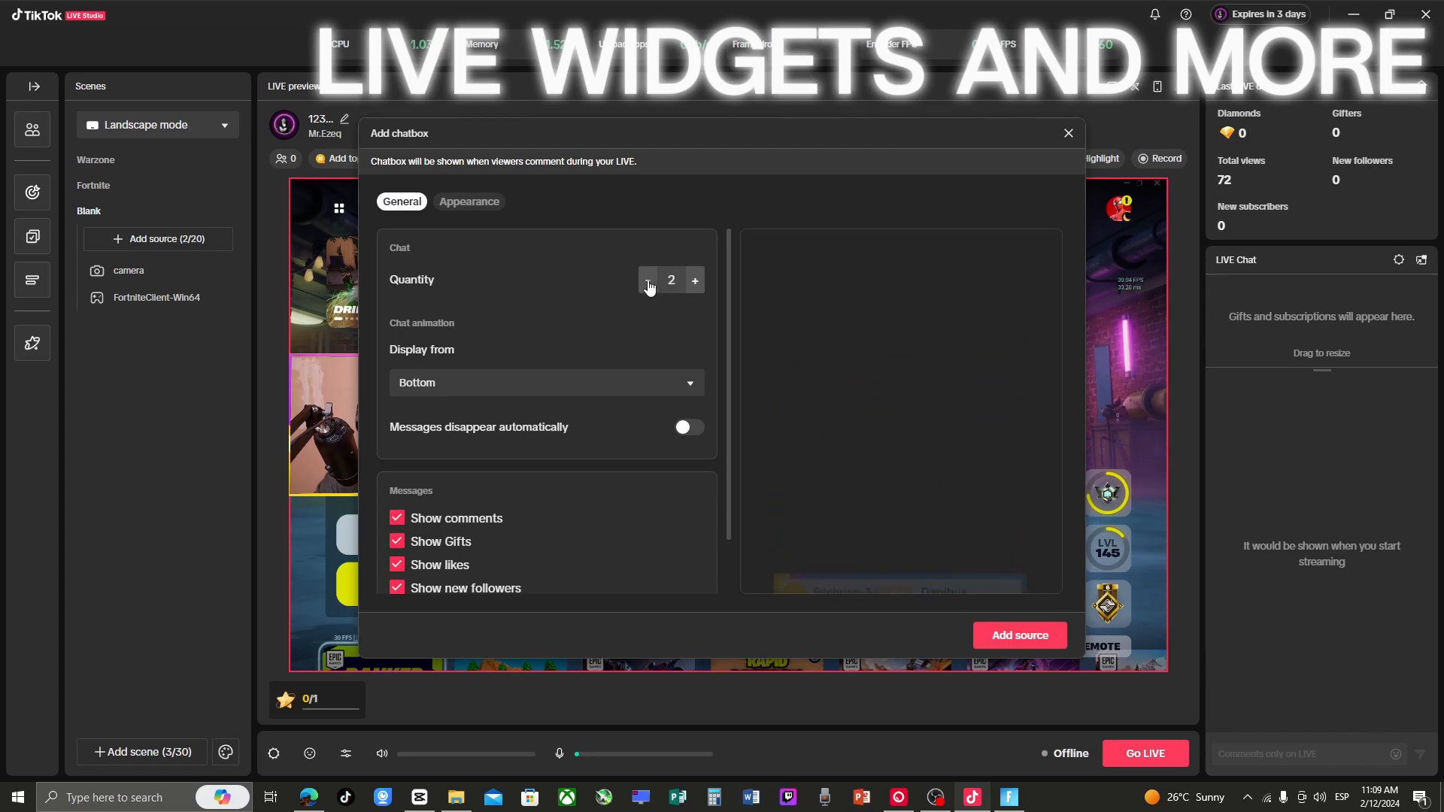
left_click(694, 281)
left_click(694, 280)
left_click(647, 280)
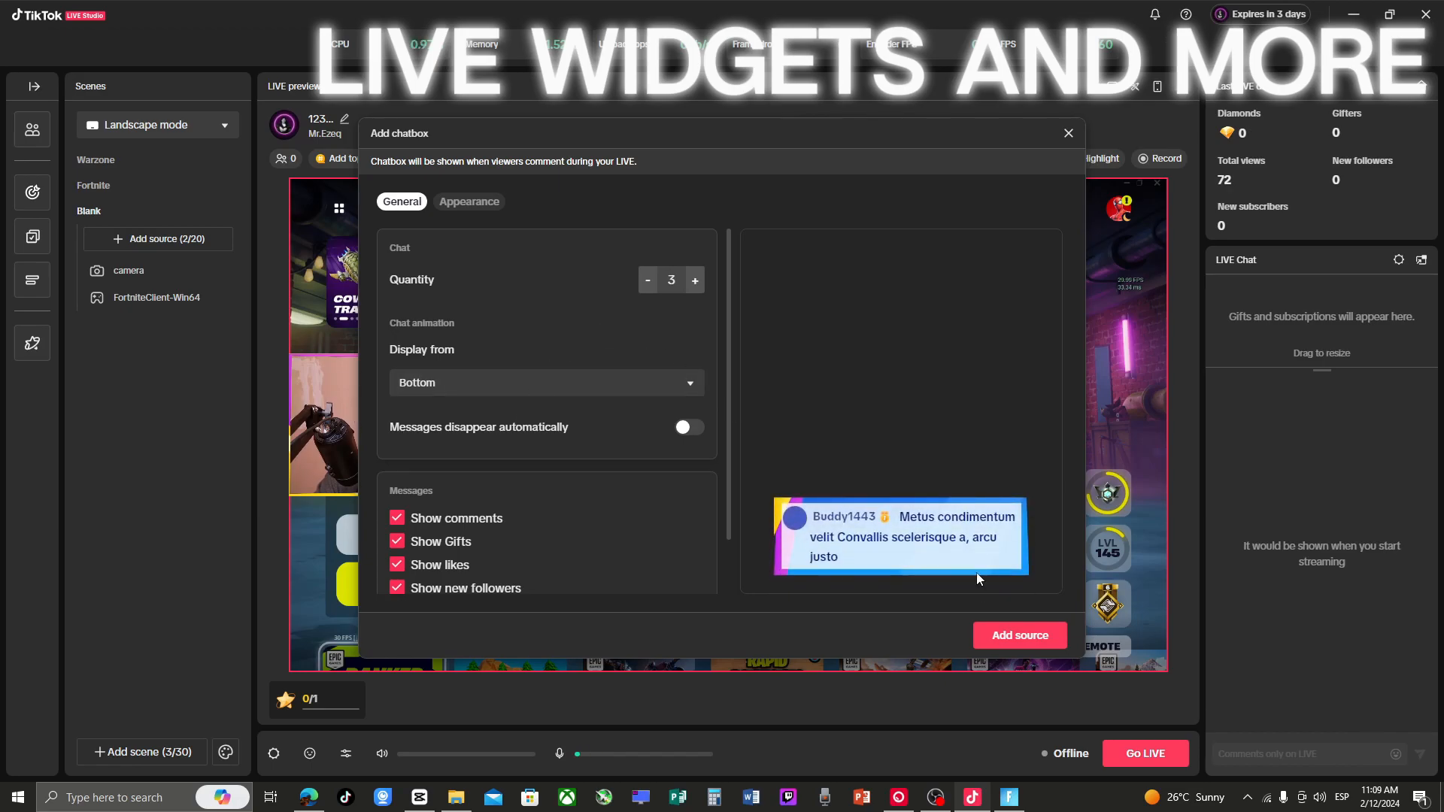
Add the chatbox to the Blank scene and place it along the upper-right edge of the Fortnite capture.
left_click(1008, 636)
left_click_drag(1082, 610, 998, 339)
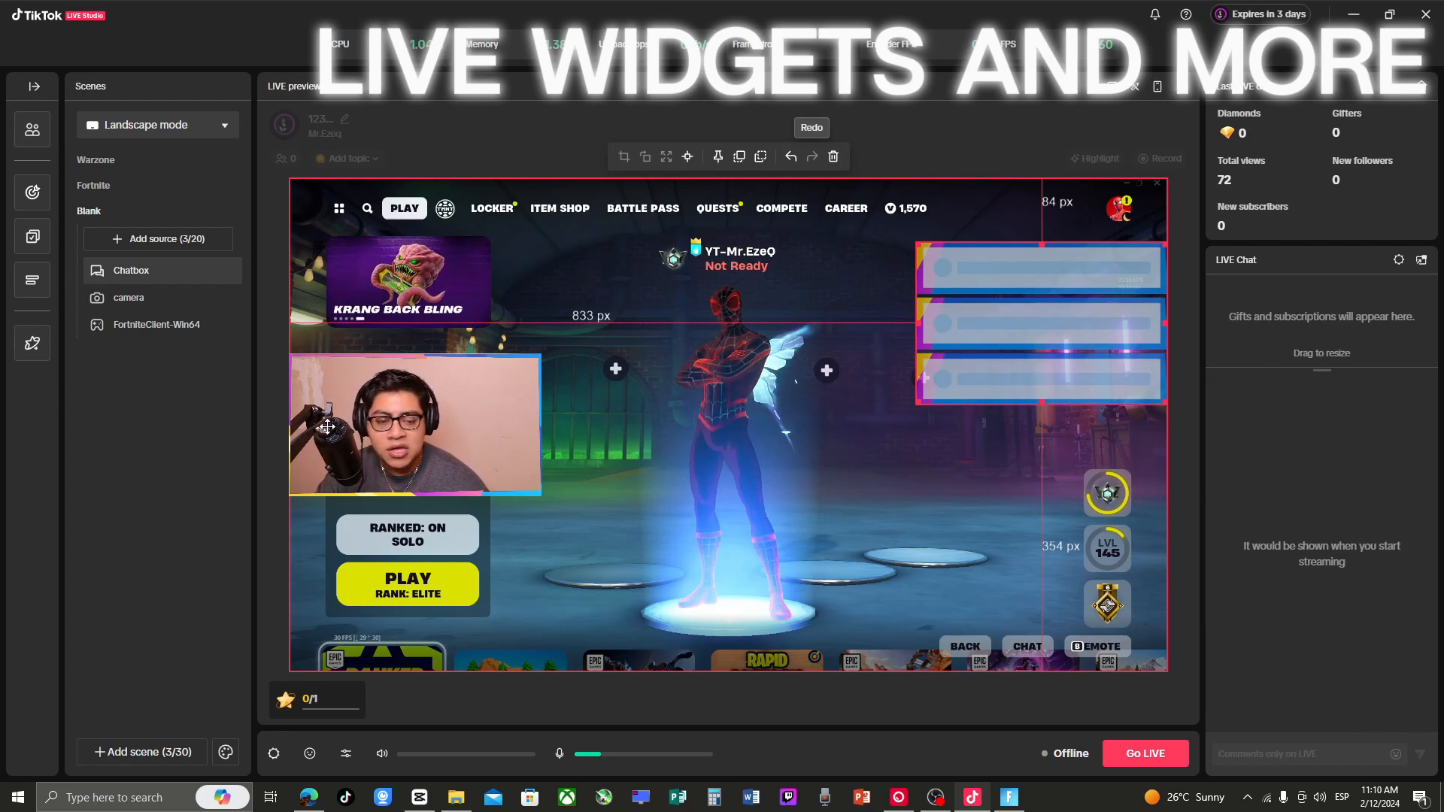
left_click_drag(1019, 324, 1019, 329)
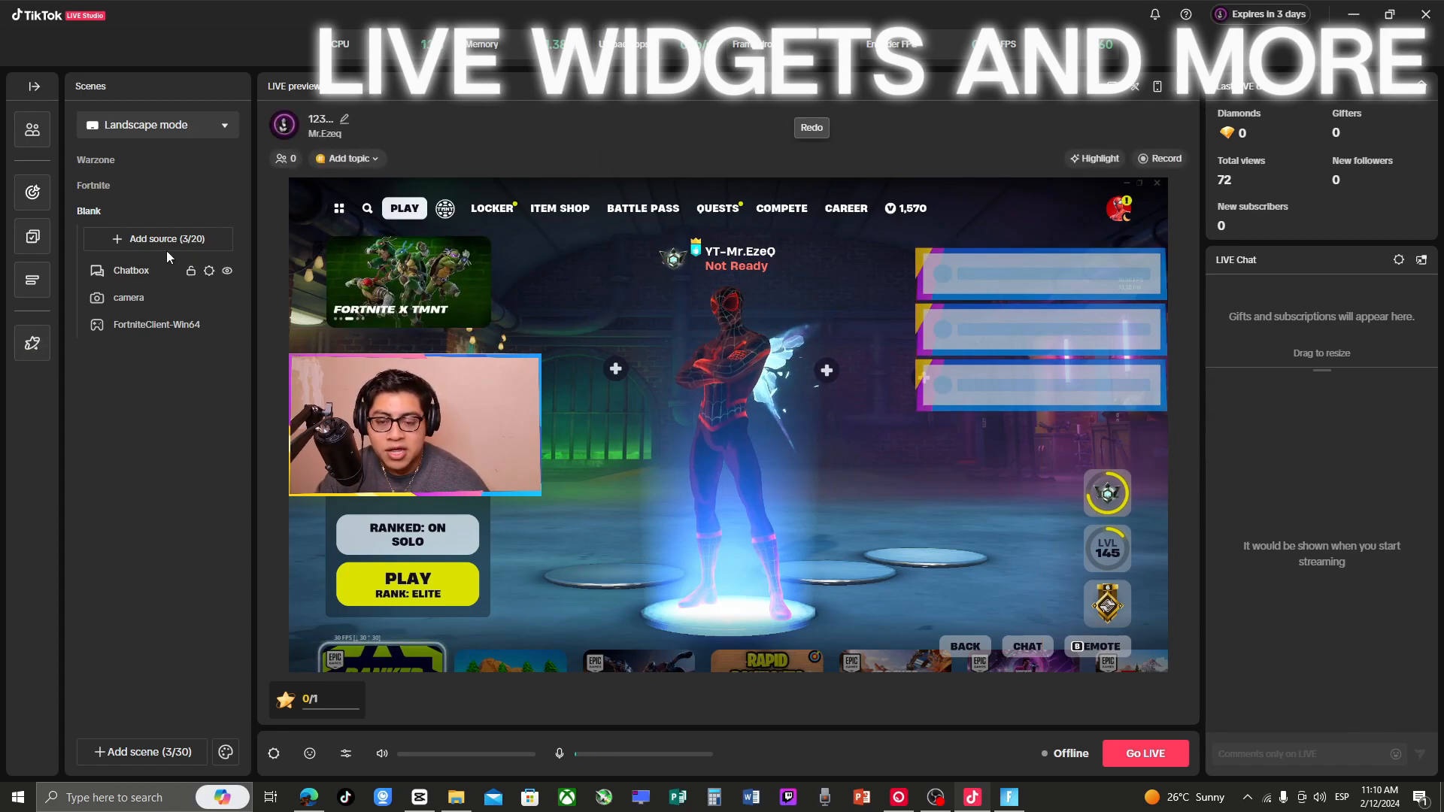
Choose the Goal LIVE widget as a new source for the Blank scene and open its settings.
left_click(120, 237)
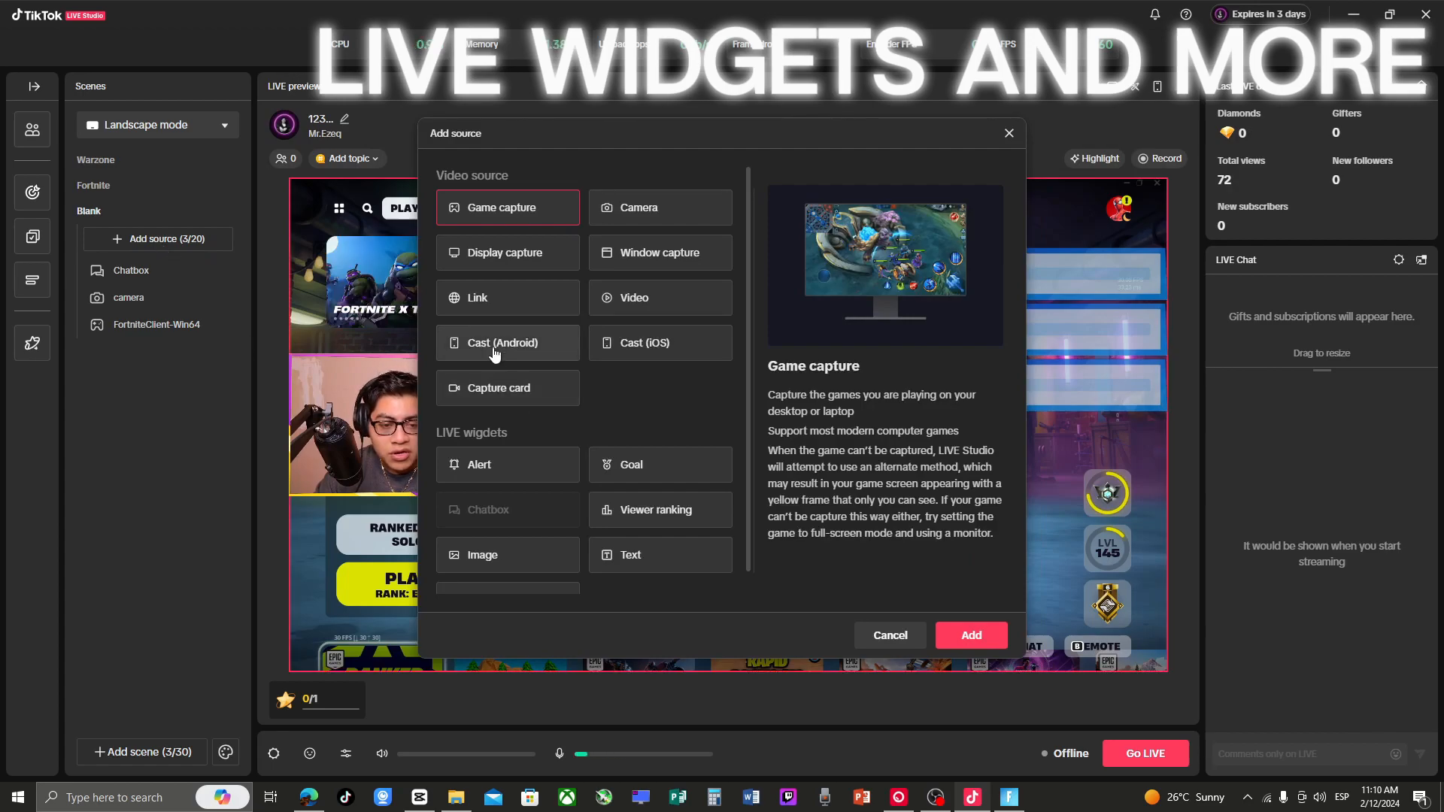
scroll(643, 410, "down", 1)
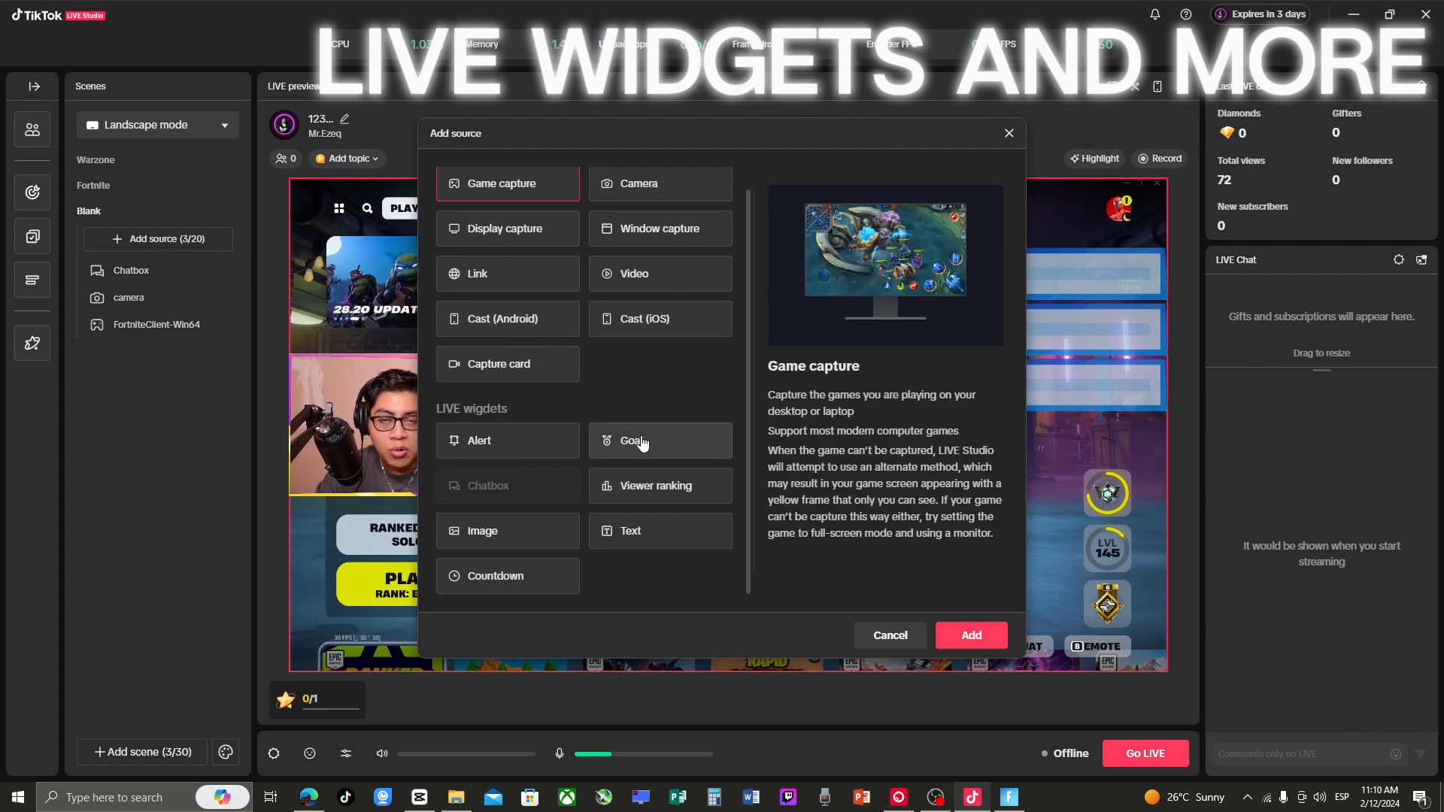
left_click(639, 443)
left_click(972, 636)
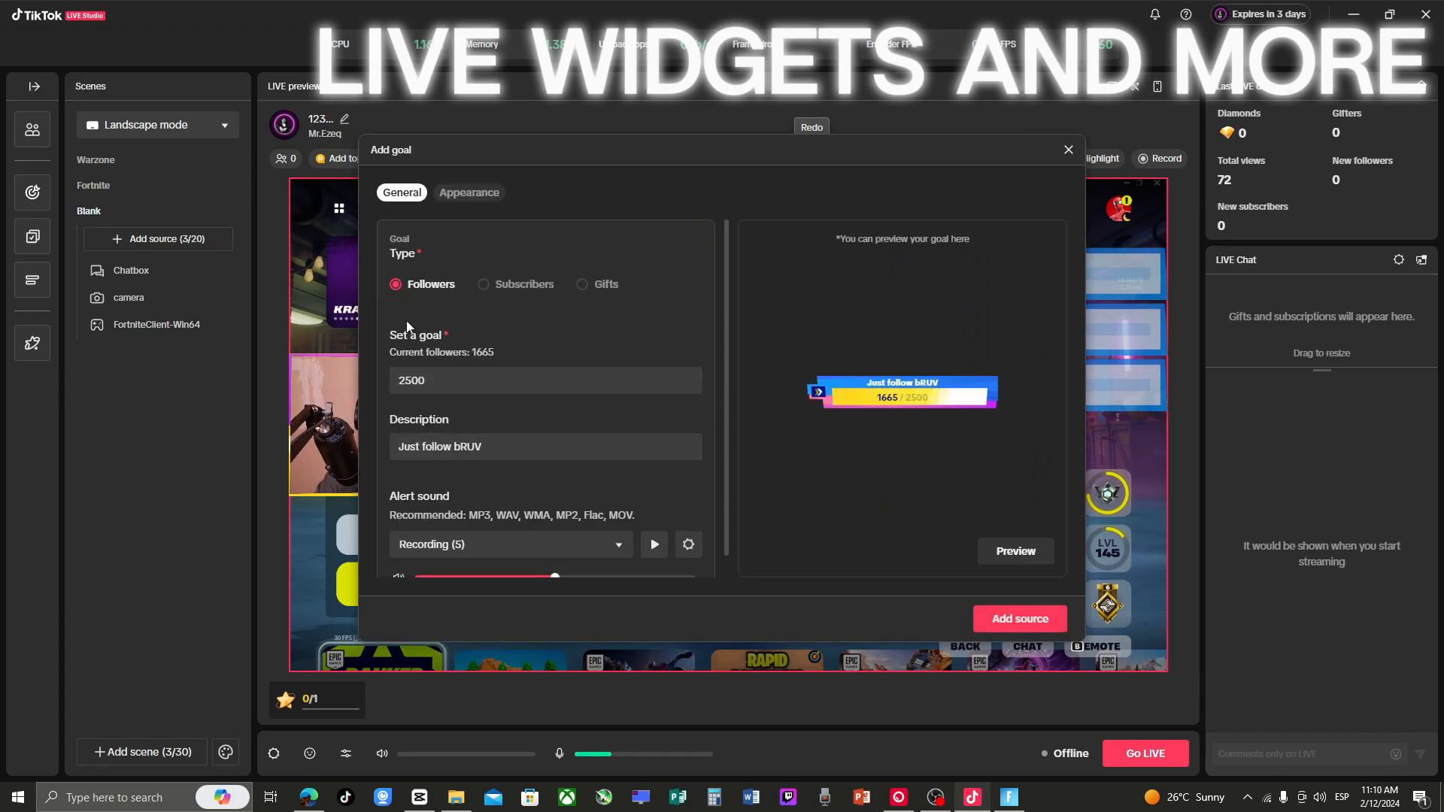
Replace the follower goal's description with "Please follow!".
scroll(417, 369, "down", 1)
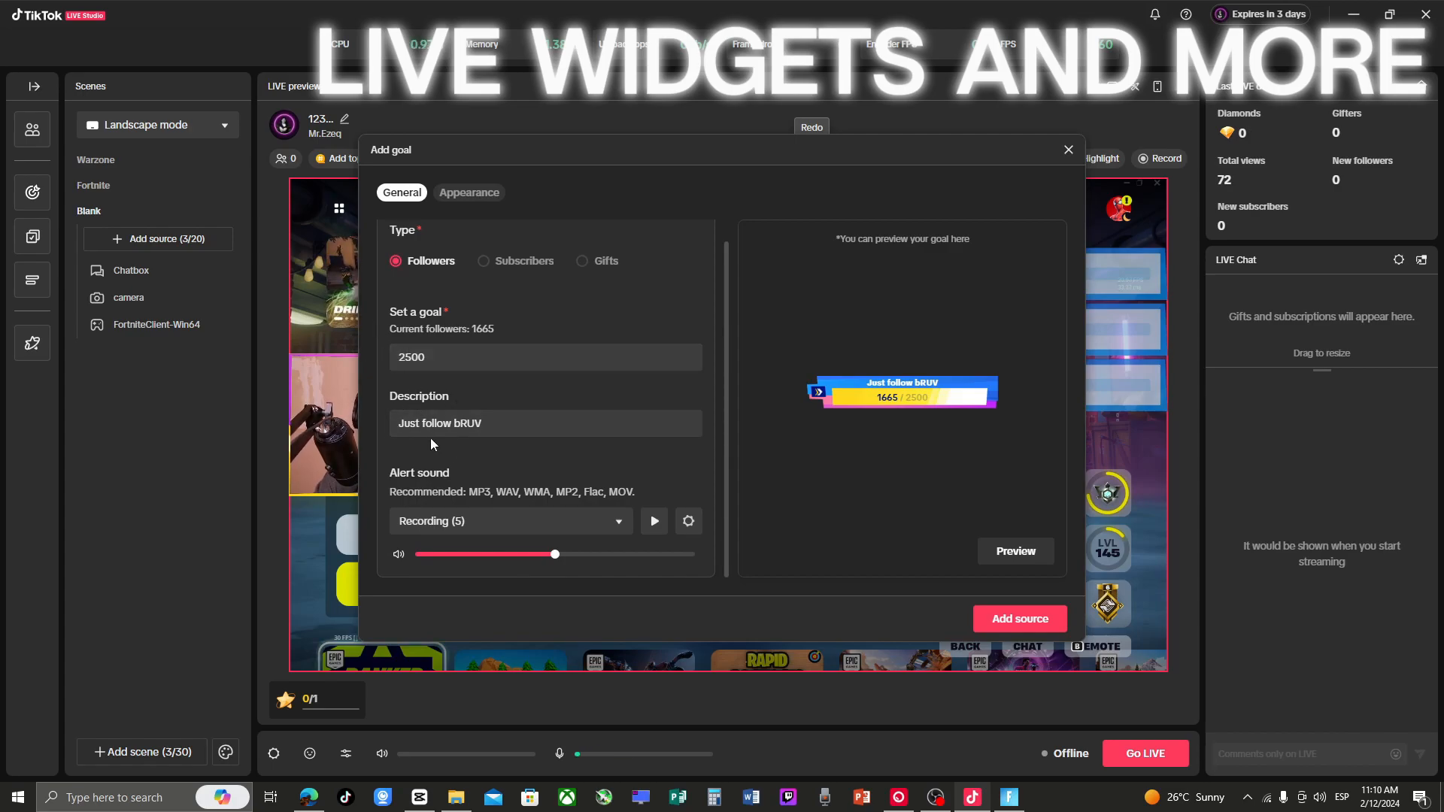
triple_click(523, 431)
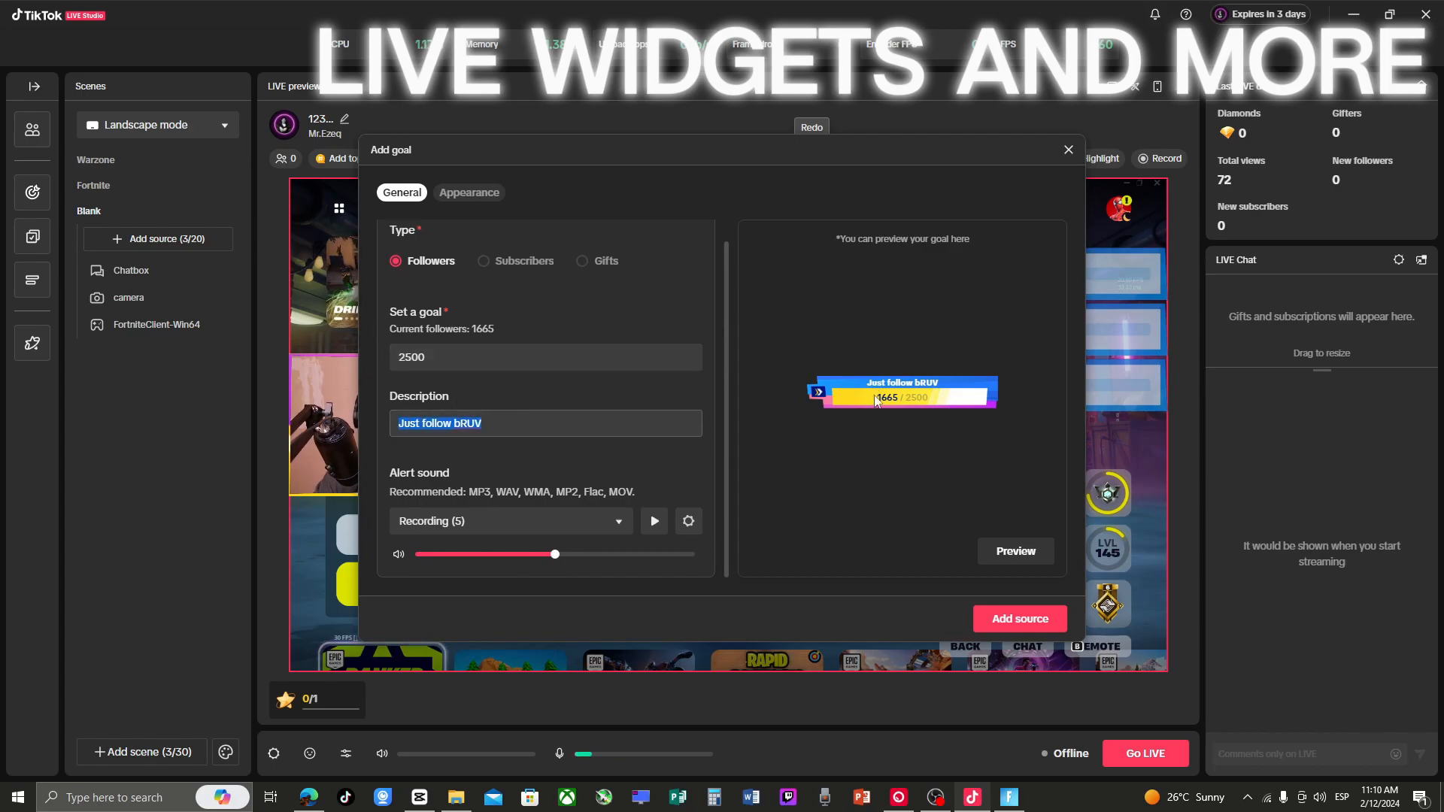
type("Please")
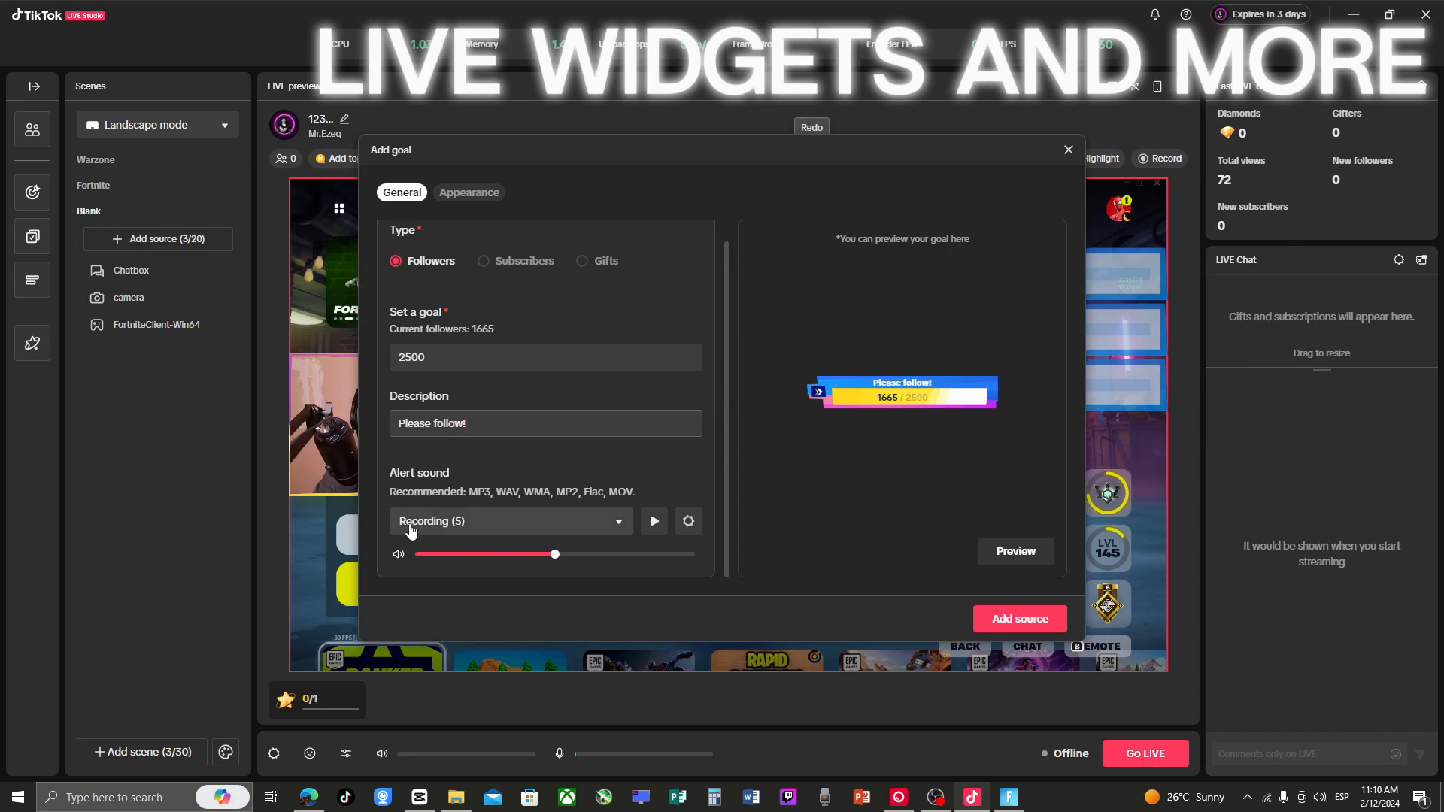
Try the Recording (5) and 30.YAY alert sounds for the goal, and set Alert-1.mp3 as its sound and play it.
left_click(481, 527)
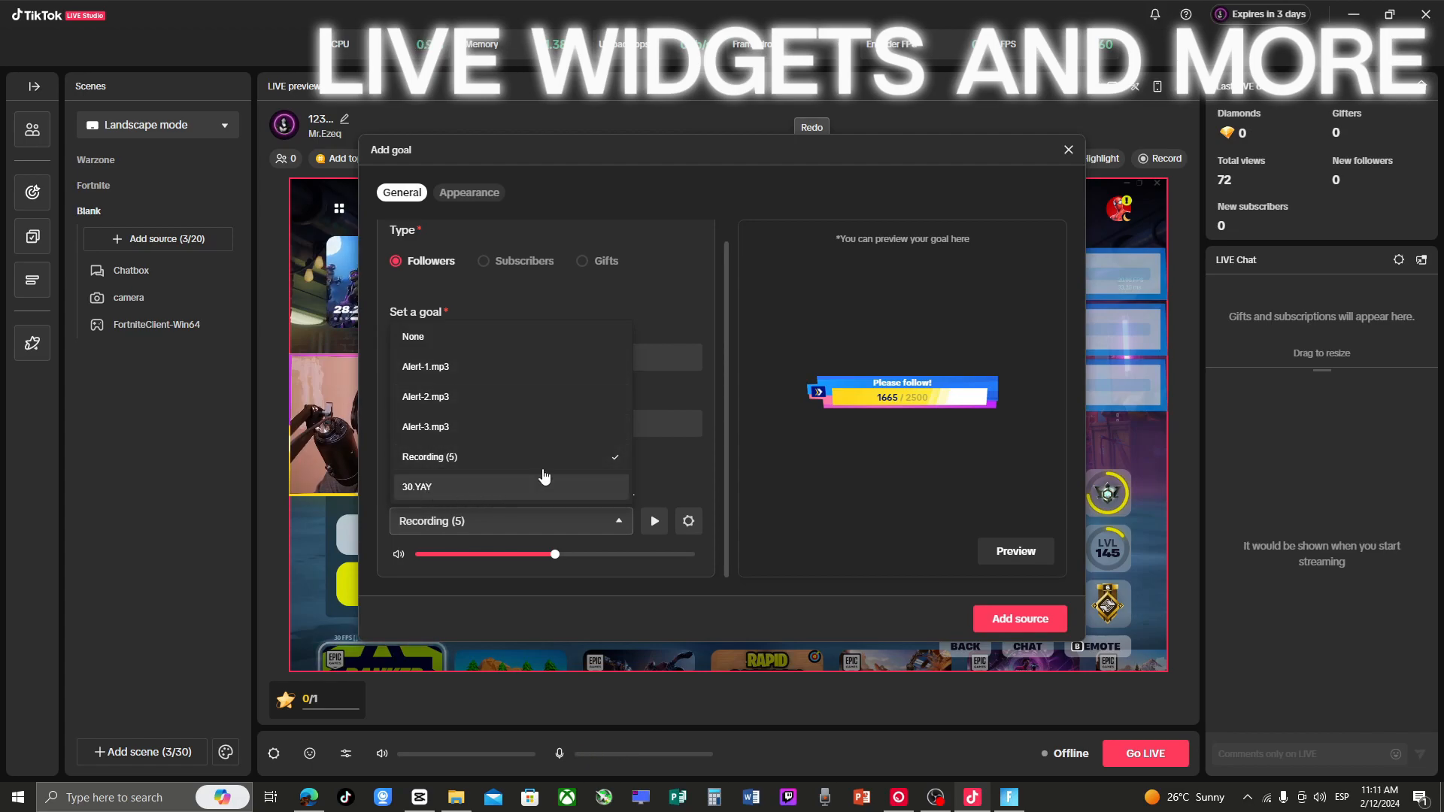
left_click(581, 461)
left_click(656, 521)
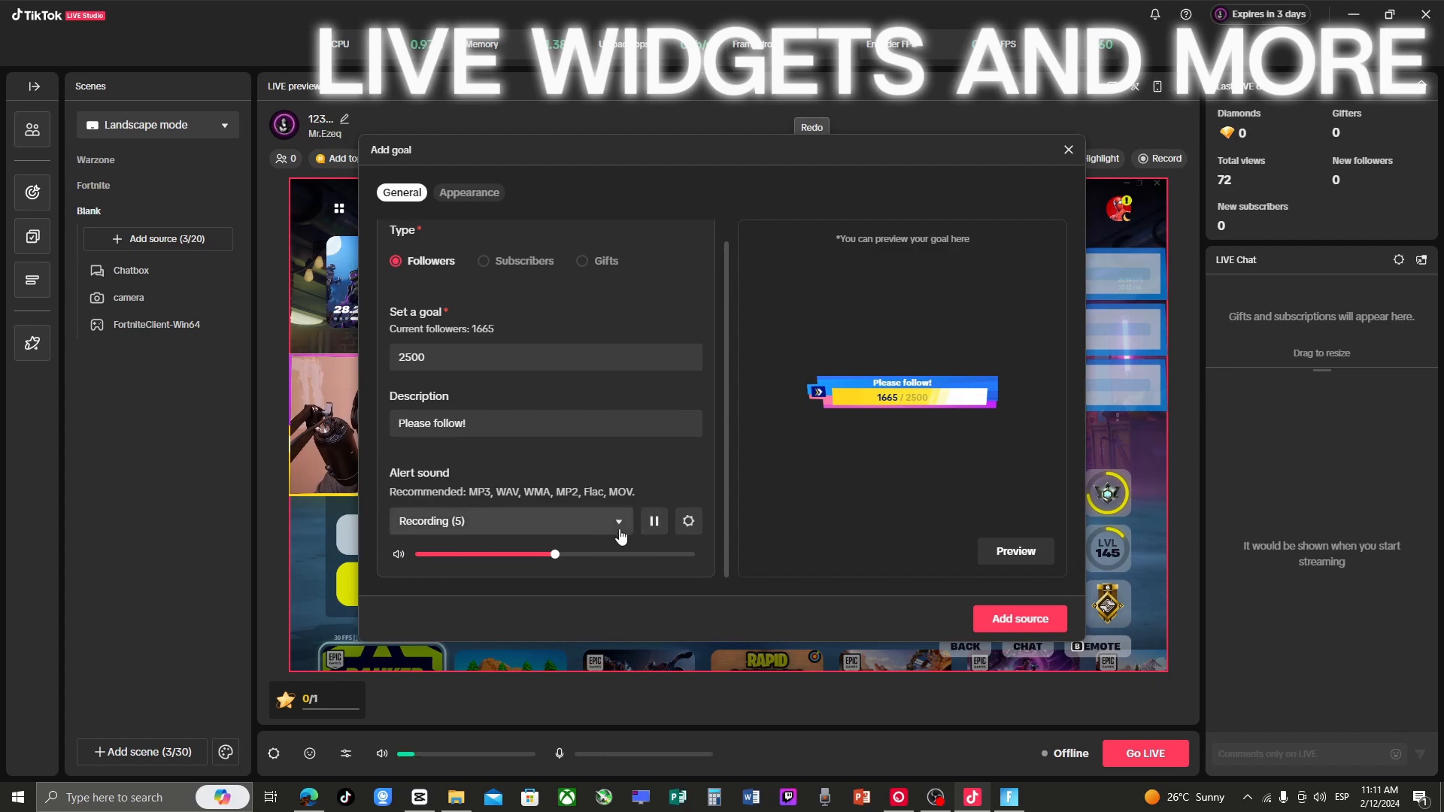
left_click(618, 522)
left_click(581, 487)
left_click(594, 521)
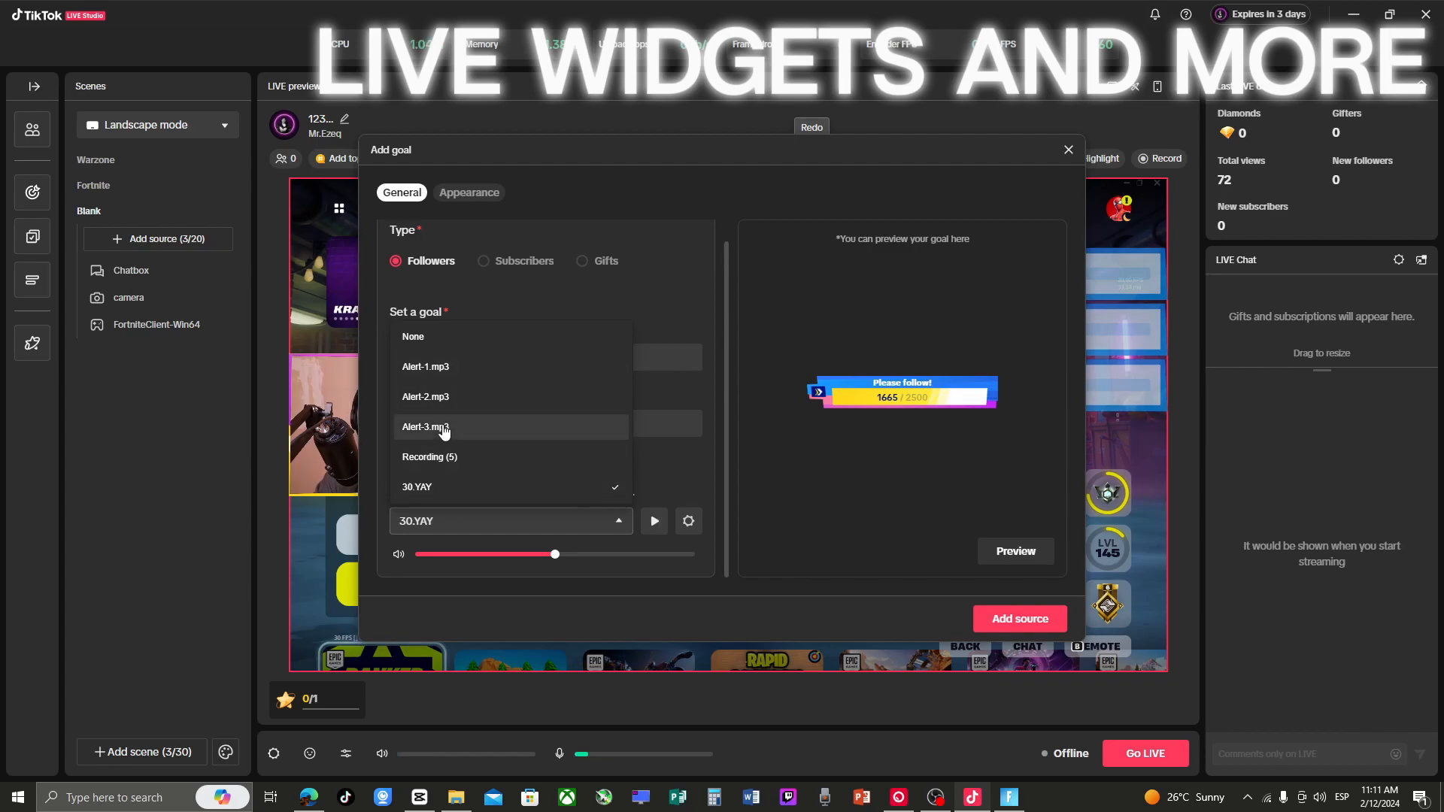
left_click(480, 369)
left_click(655, 524)
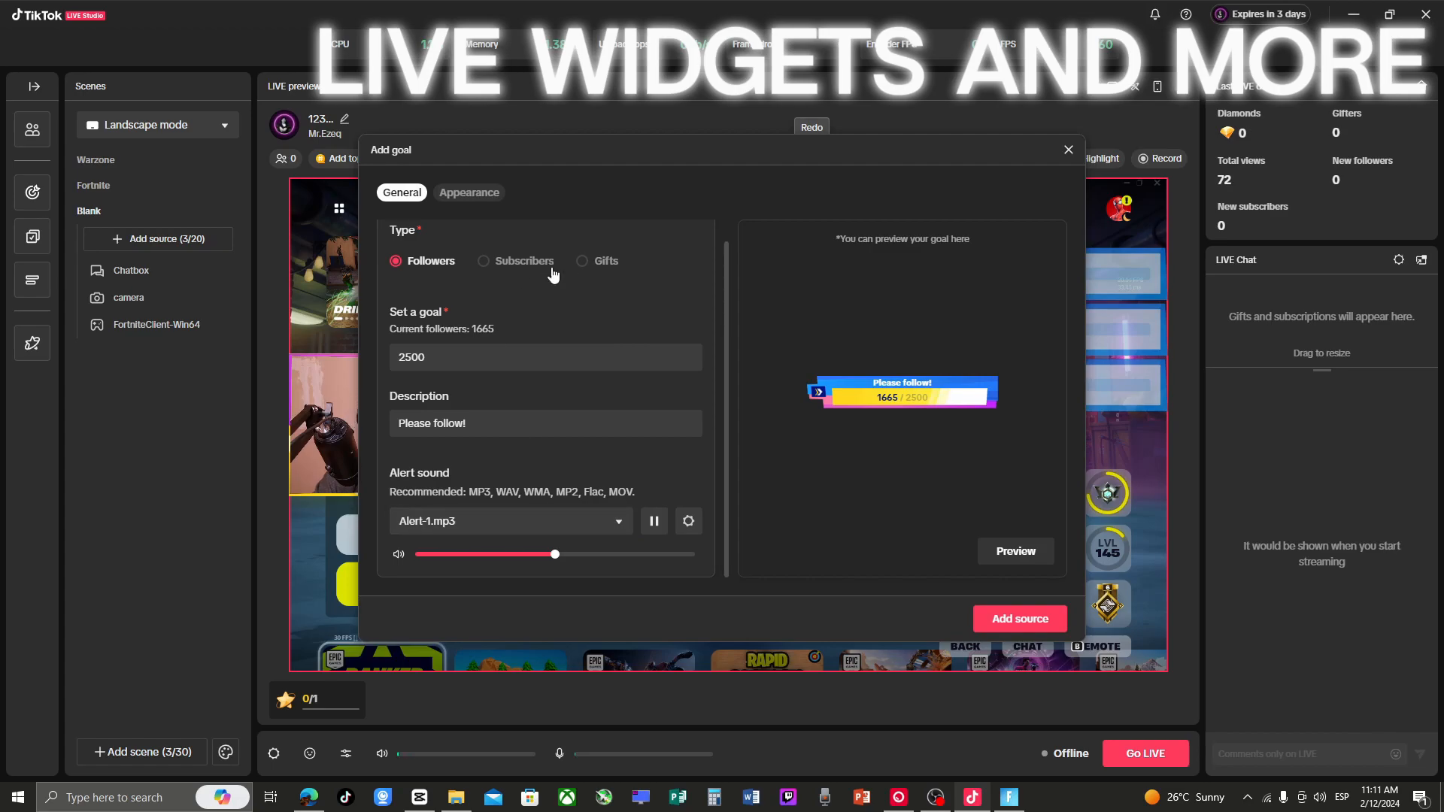
scroll(497, 360, "up", 1)
scroll(513, 382, "down", 1)
scroll(519, 391, "up", 1)
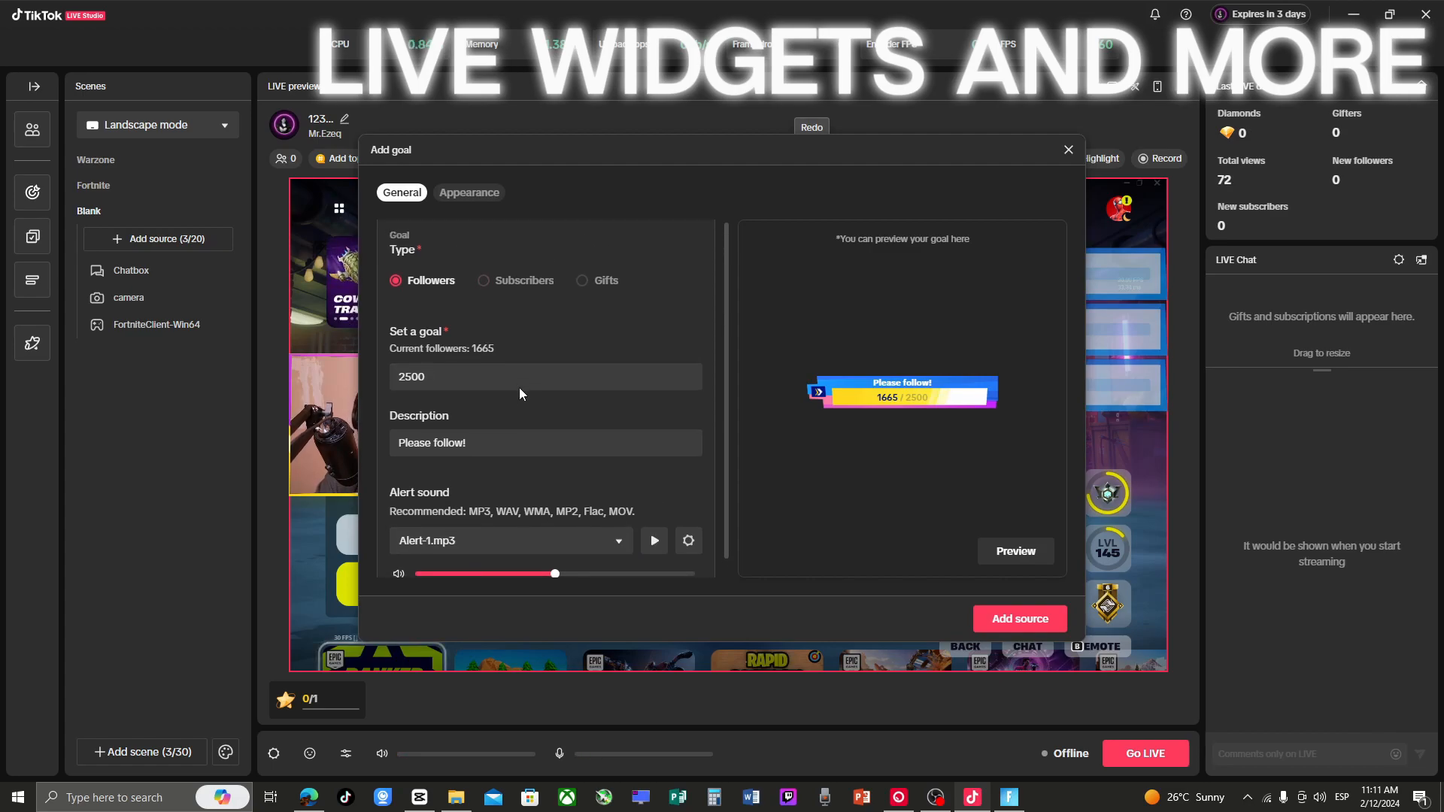
Try the Starlight, Wanderer, Aurora, CyberNeon and Christmas themes on the goal, and apply the YellowPower theme.
left_click(484, 202)
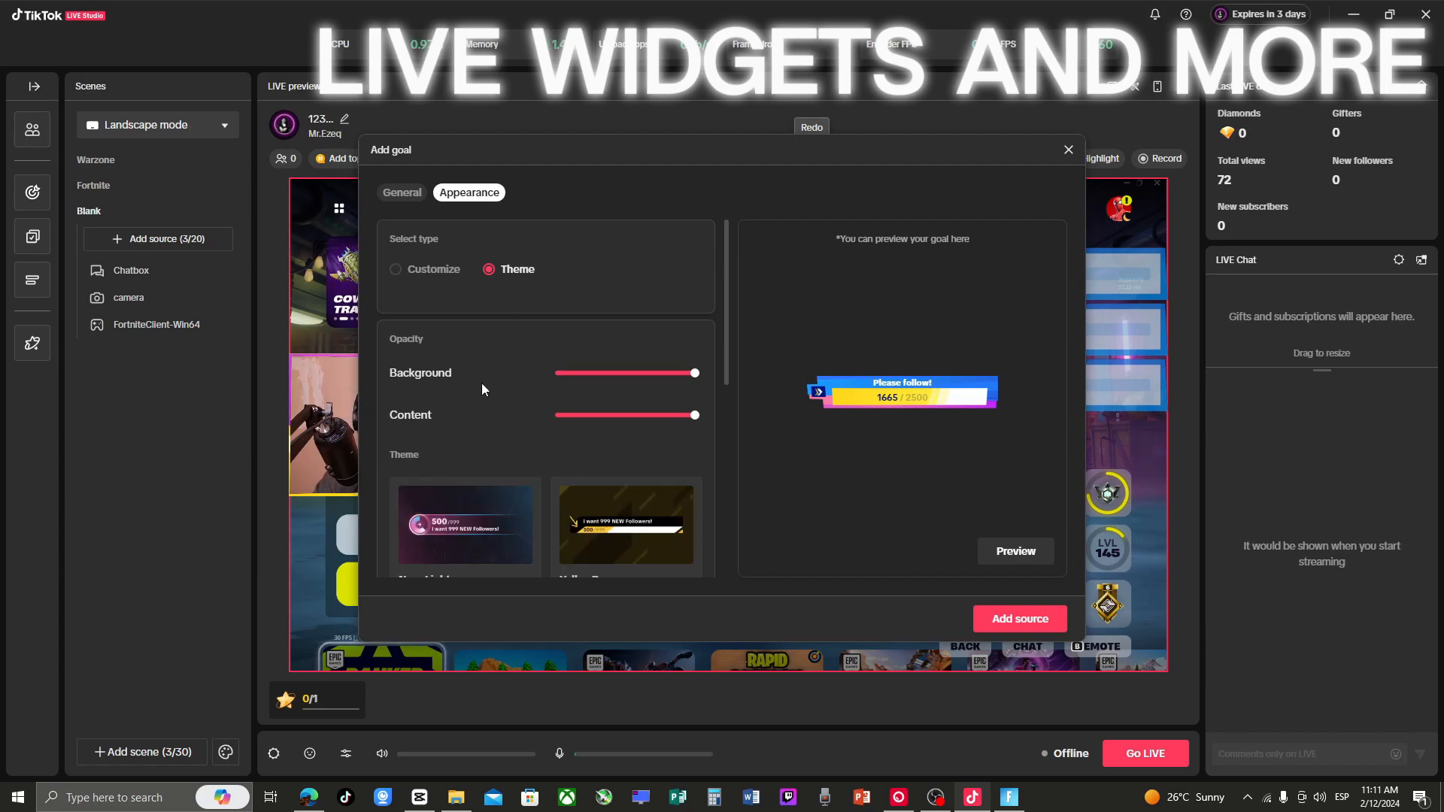
scroll(478, 382, "down", 4)
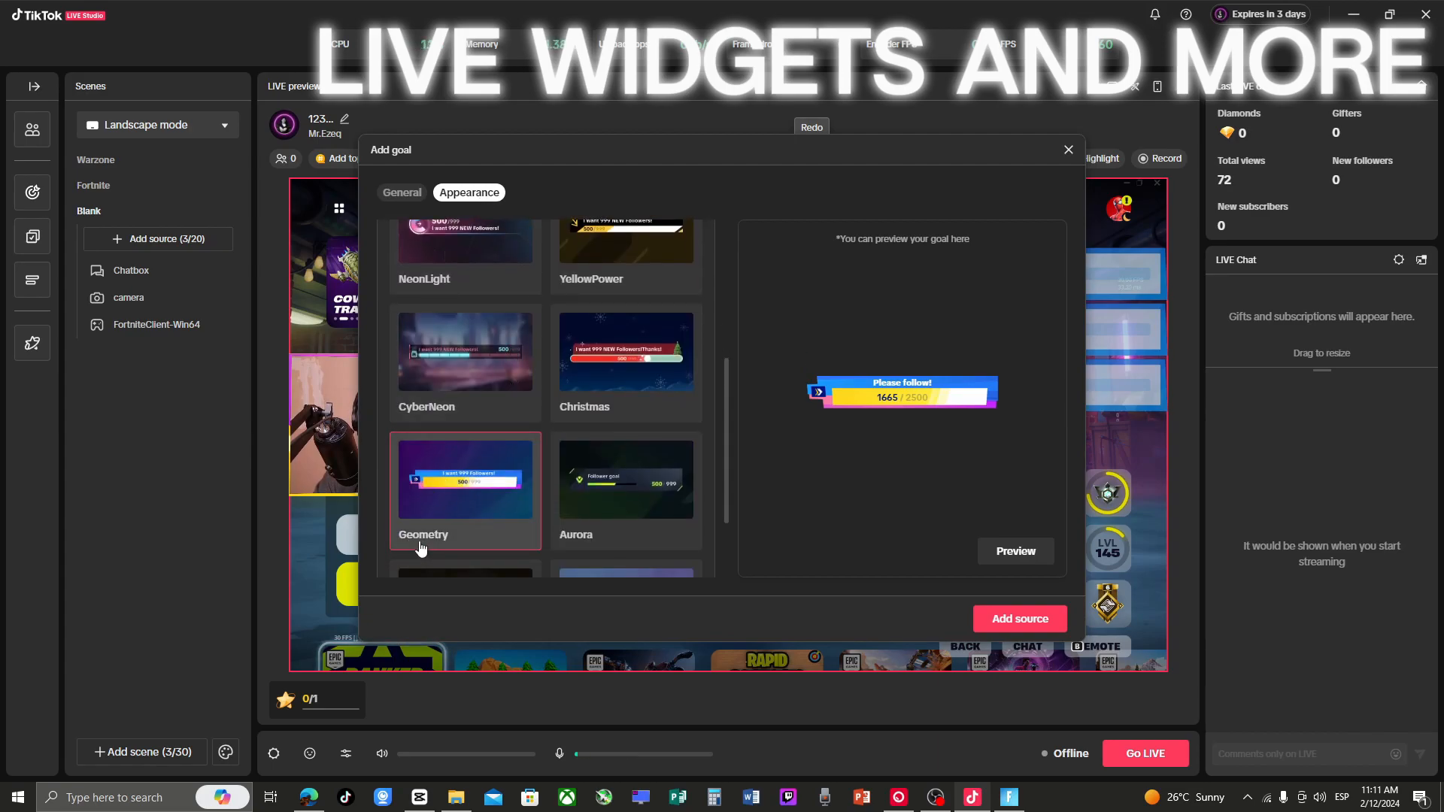
scroll(426, 499, "down", 3)
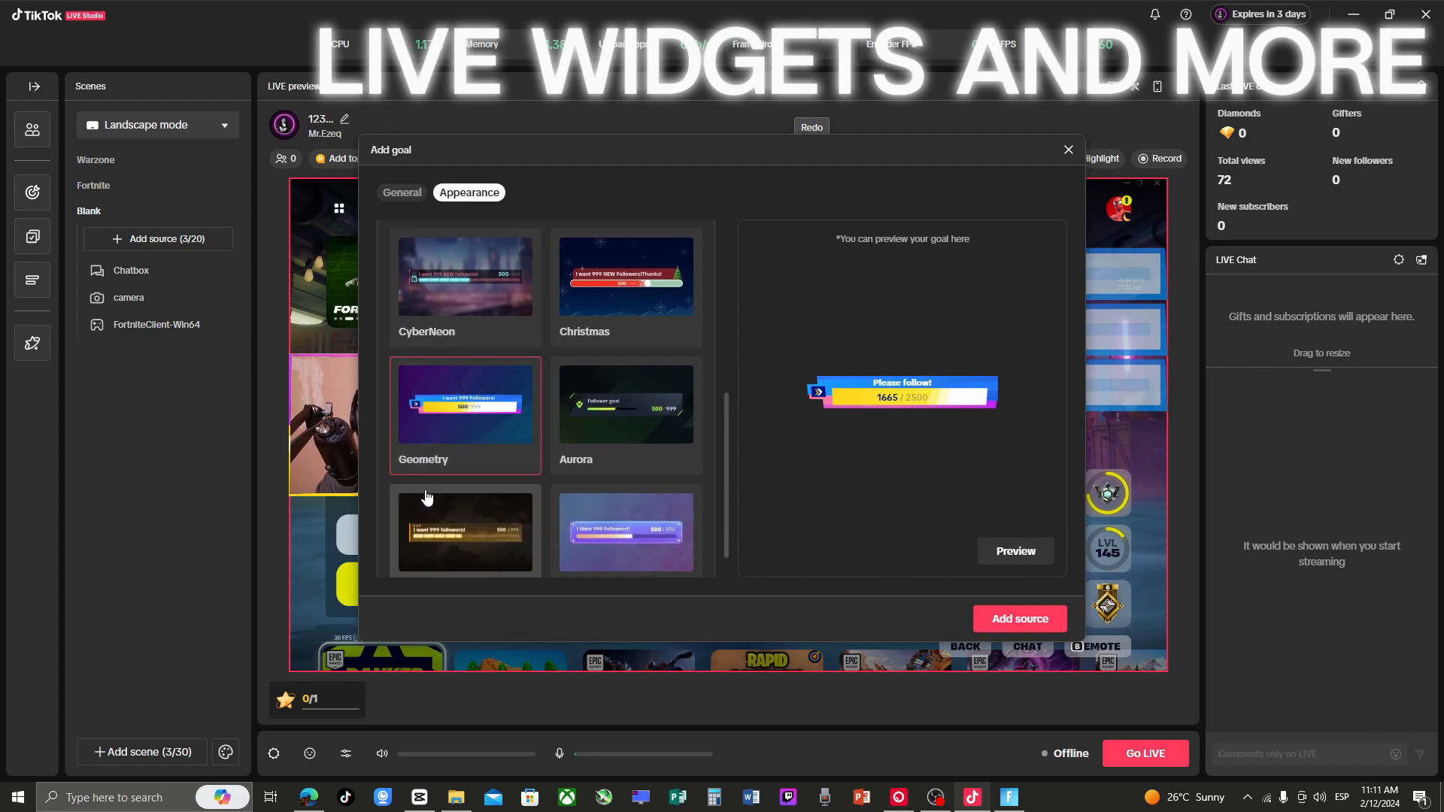
left_click(579, 504)
left_click(493, 502)
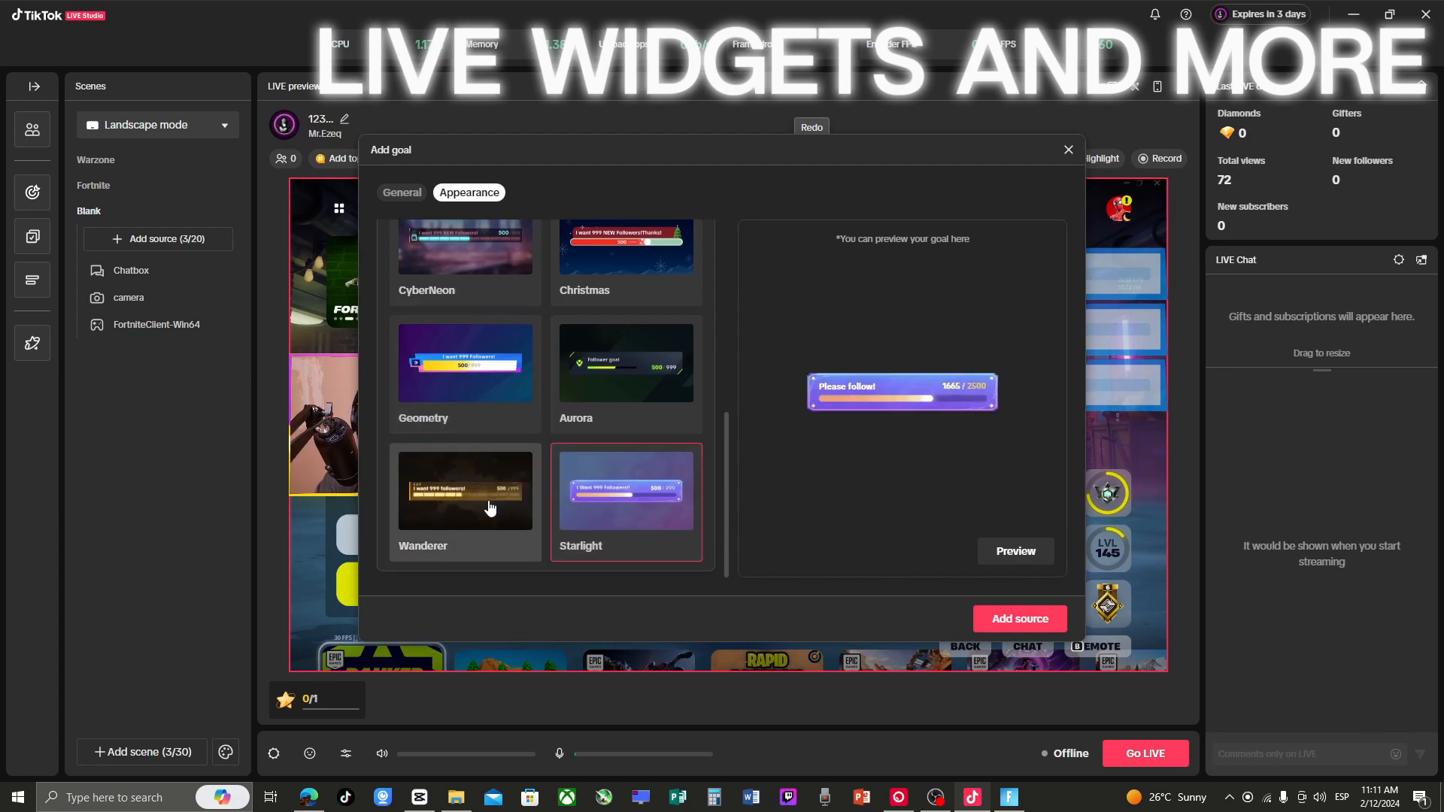
left_click(593, 418)
scroll(483, 506, "up", 4)
left_click(616, 474)
left_click(494, 480)
scroll(494, 479, "up", 1)
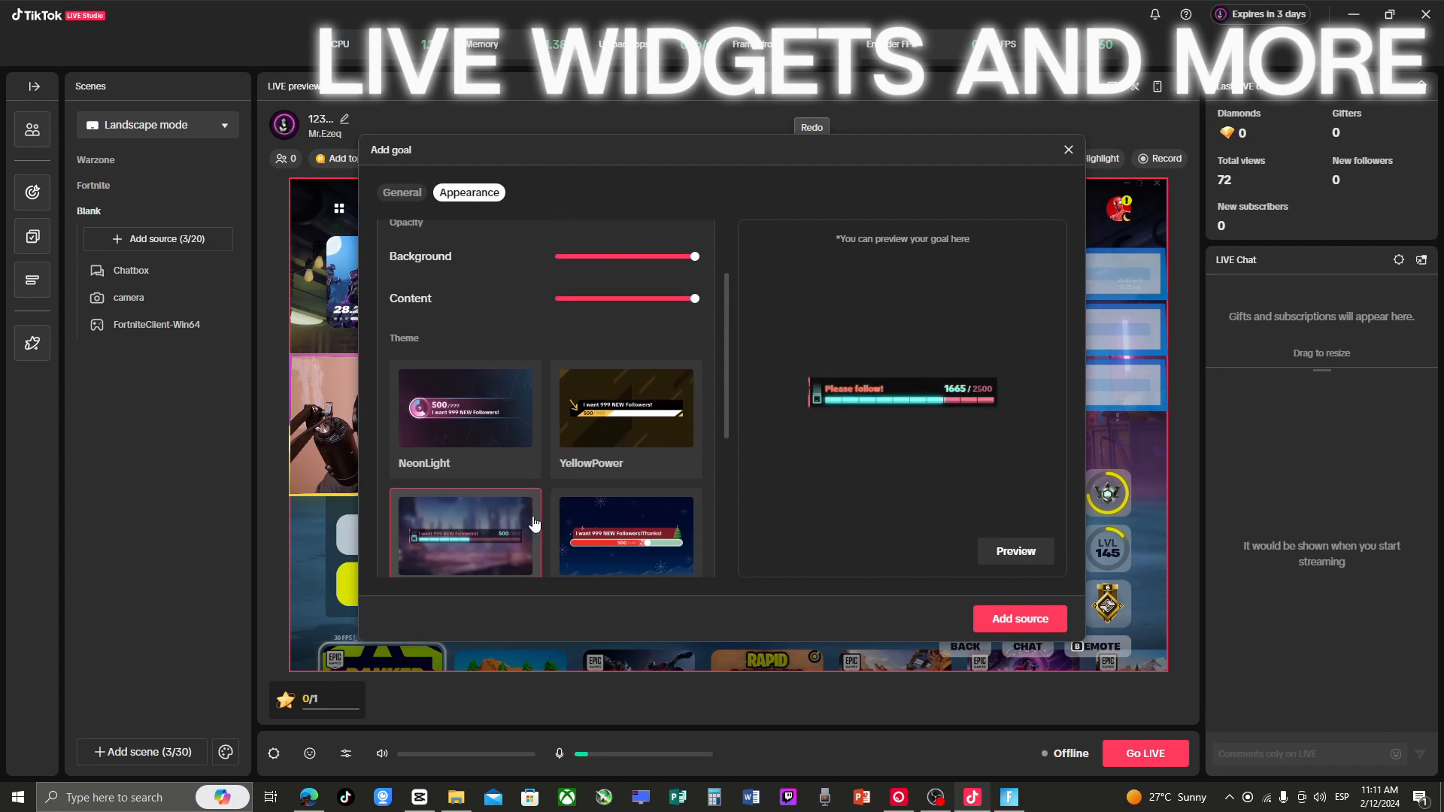
left_click(609, 530)
left_click(625, 429)
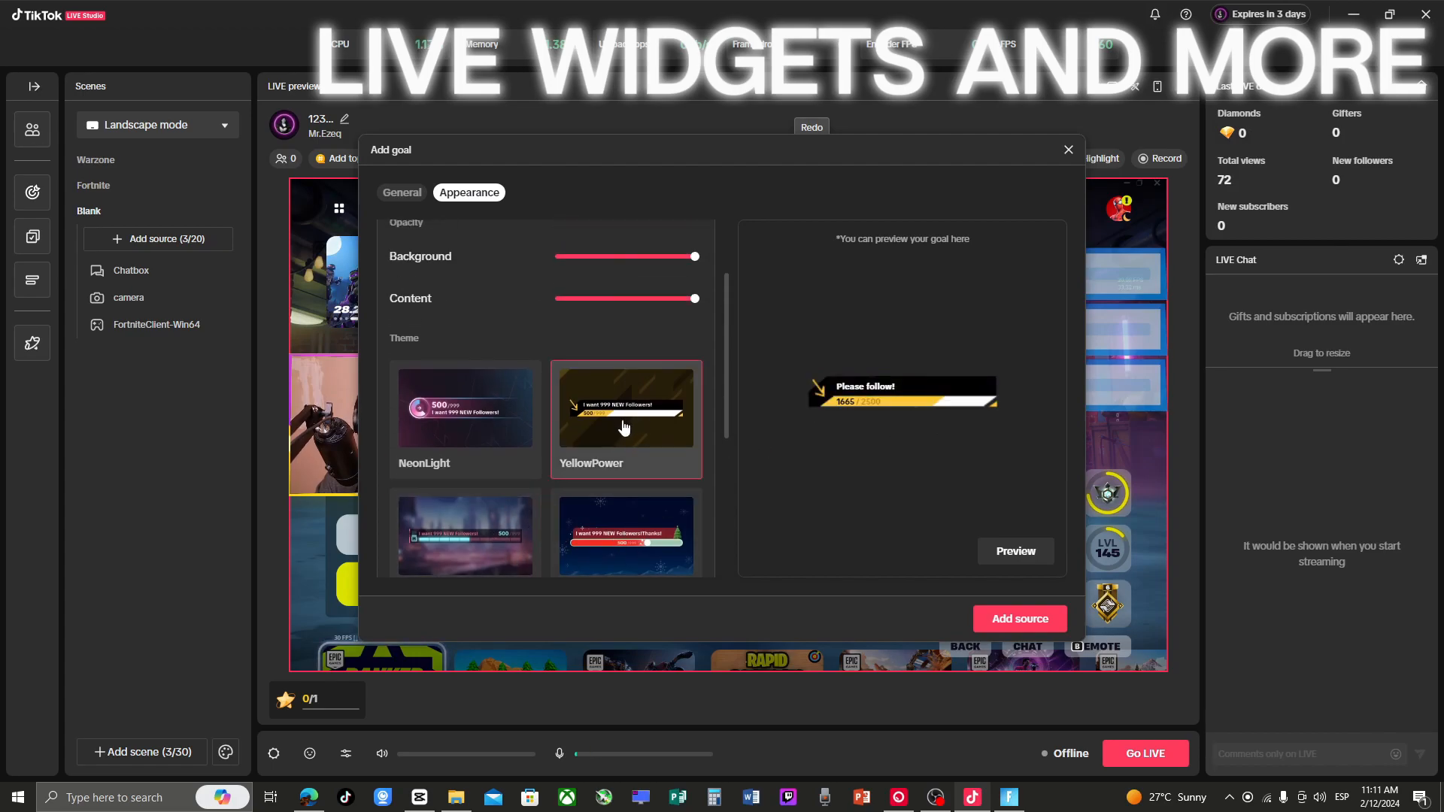
Try the NeonLight theme on the goal with a slightly reduced content opacity.
scroll(584, 466, "down", 1)
scroll(591, 463, "up", 1)
scroll(526, 474, "down", 1)
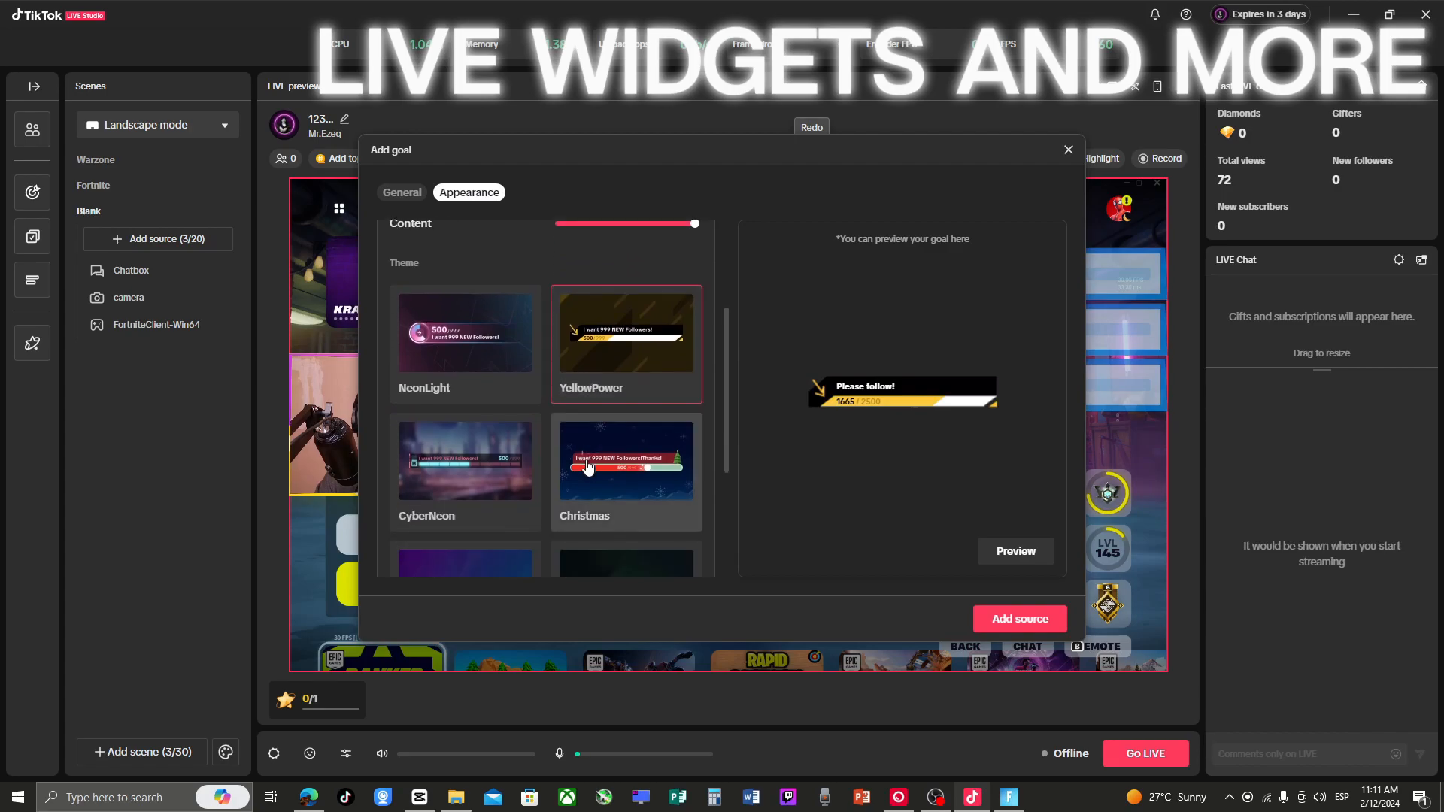
scroll(472, 481, "up", 2)
left_click(461, 499)
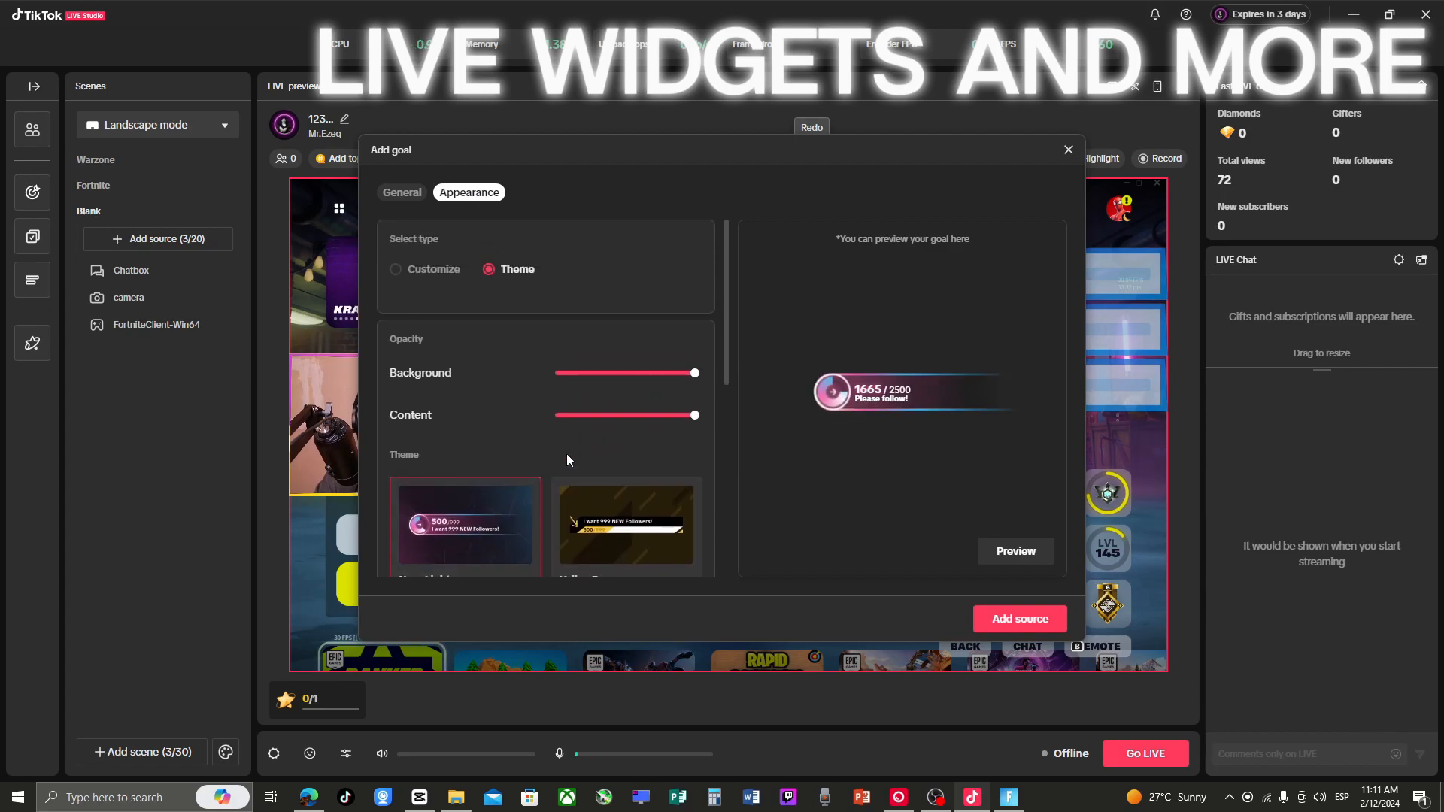
left_click(674, 417)
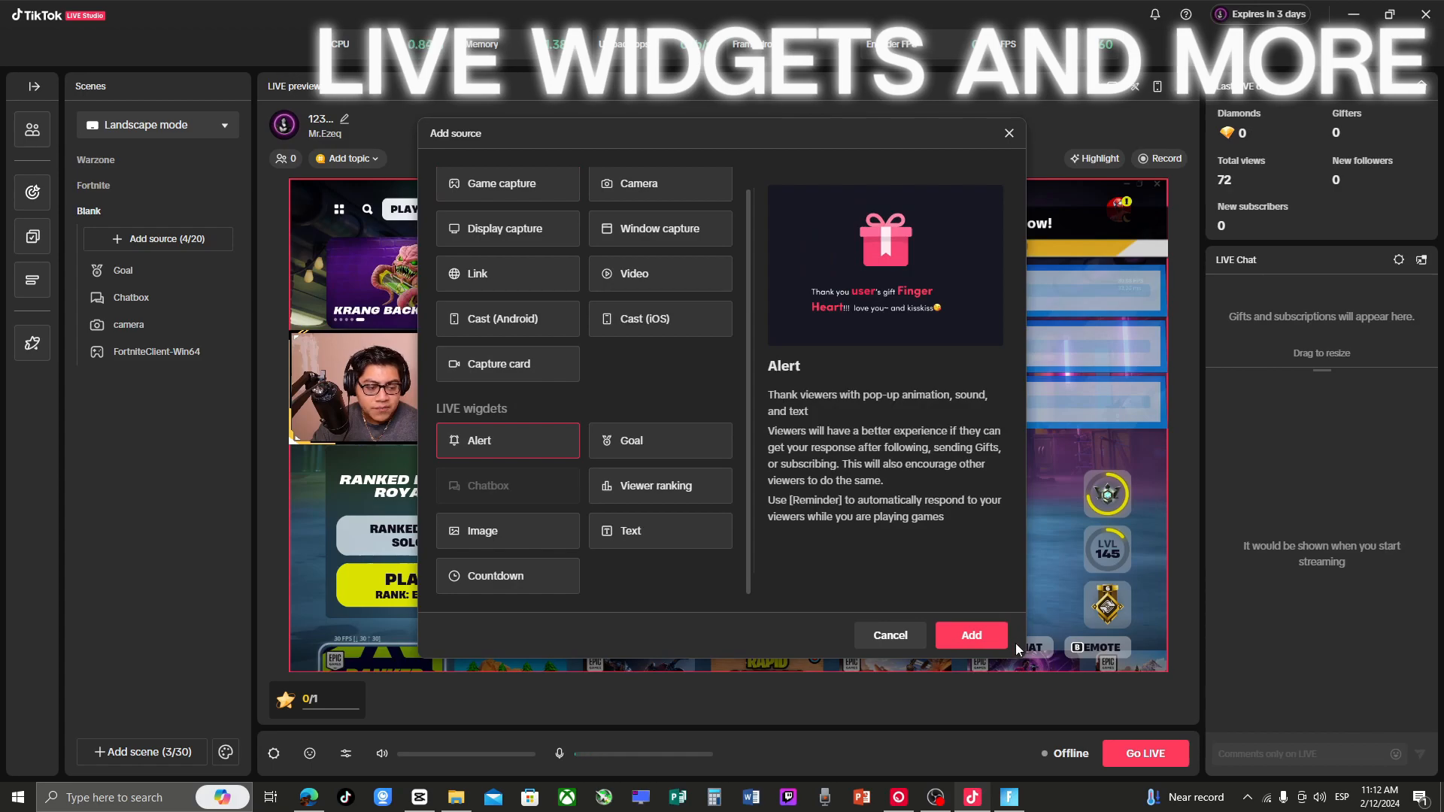
Open the Alert LIVE widget's settings and examine its duration, custom text, sound and trigger options for followers, gifts and subscriptions.
left_click(970, 632)
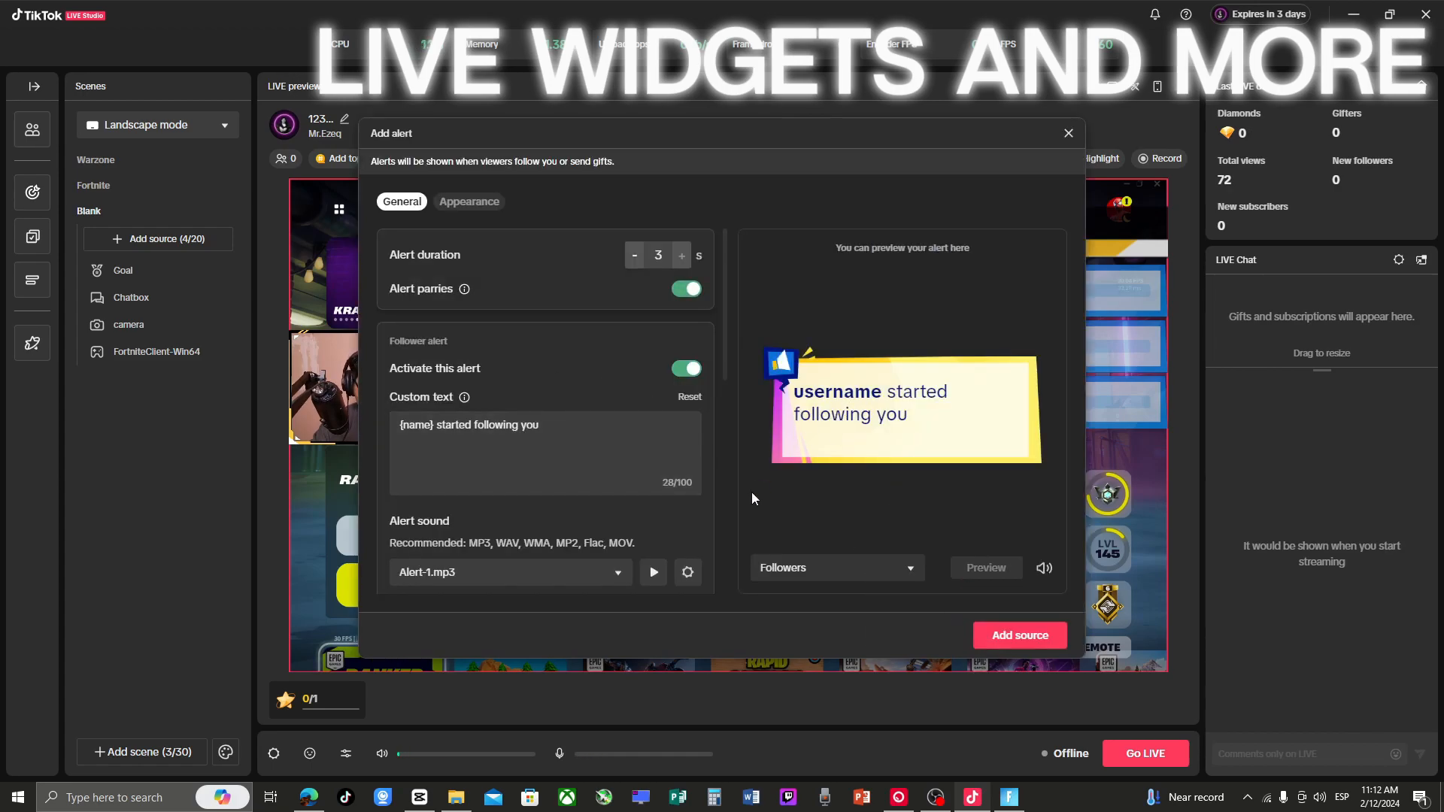
scroll(674, 488, "down", 6)
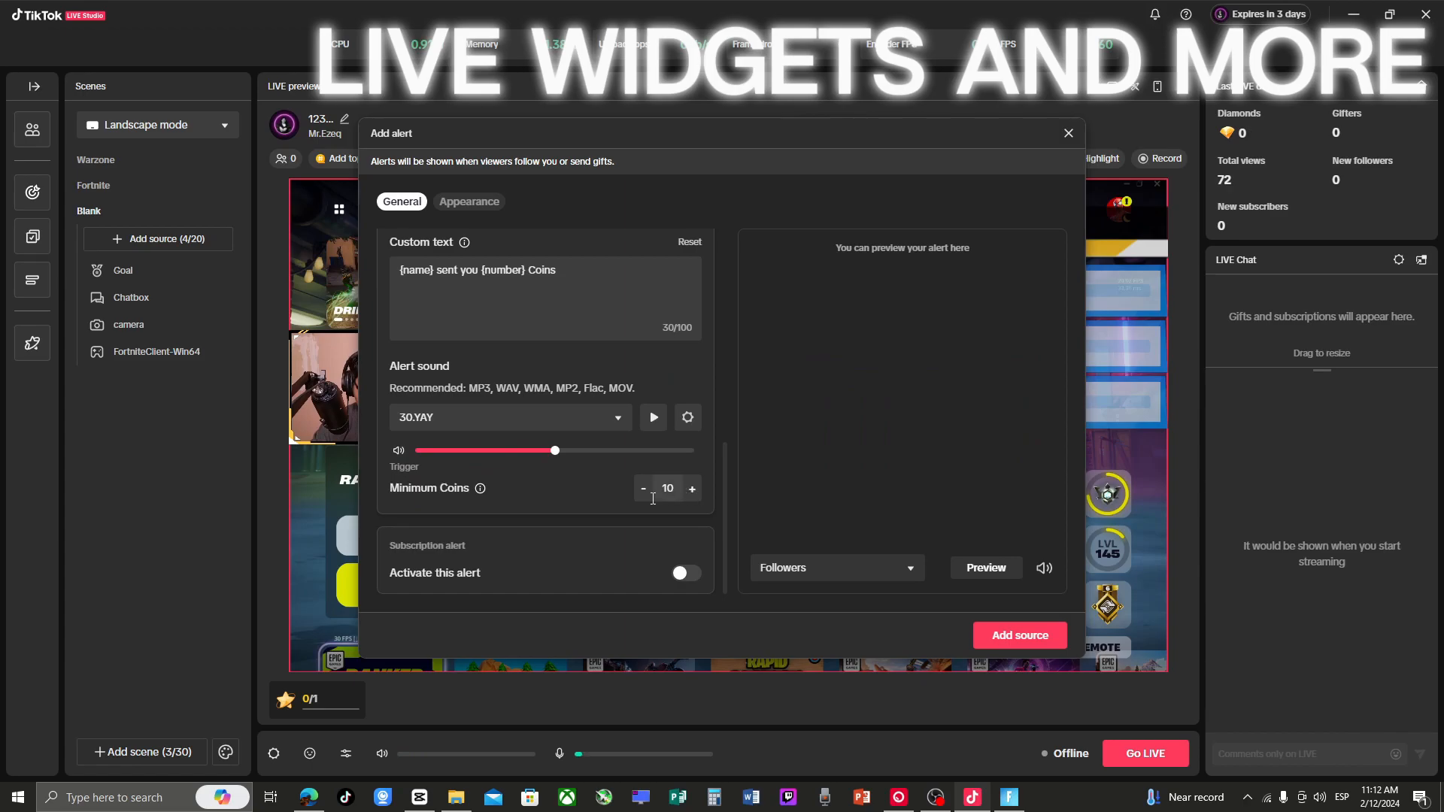
scroll(450, 549, "up", 2)
scroll(422, 531, "up", 5)
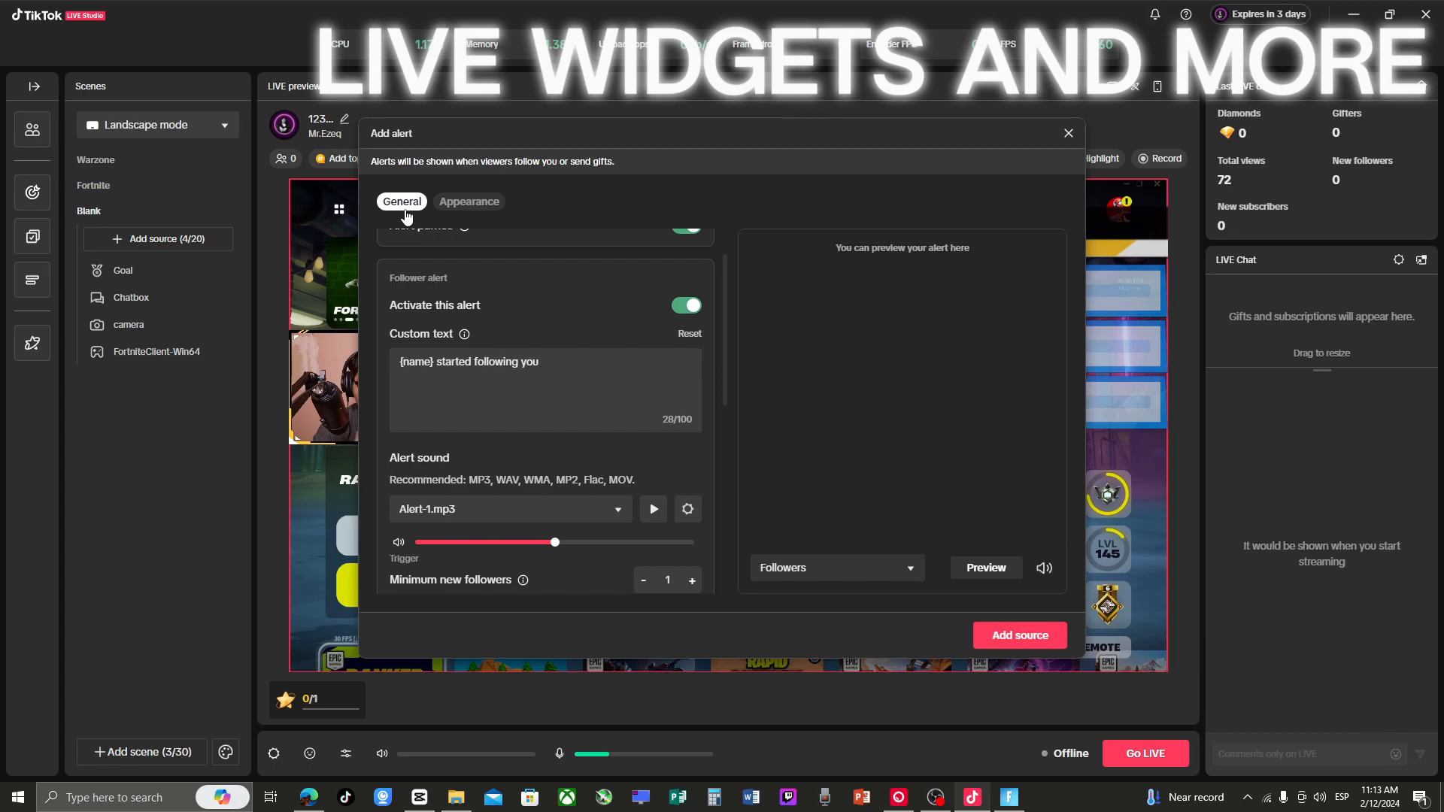
left_click_drag(755, 129, 680, 349)
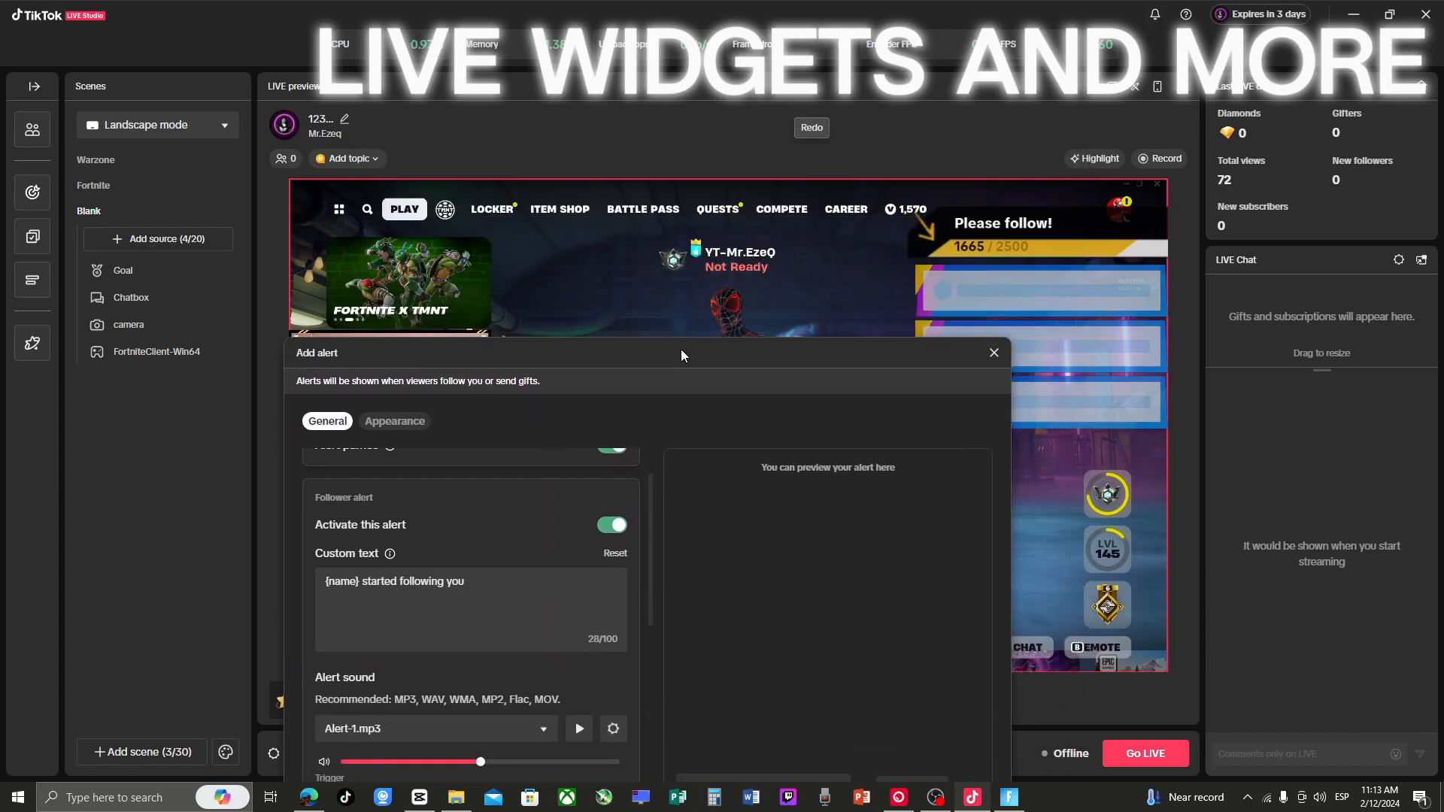
left_click_drag(856, 385, 859, 154)
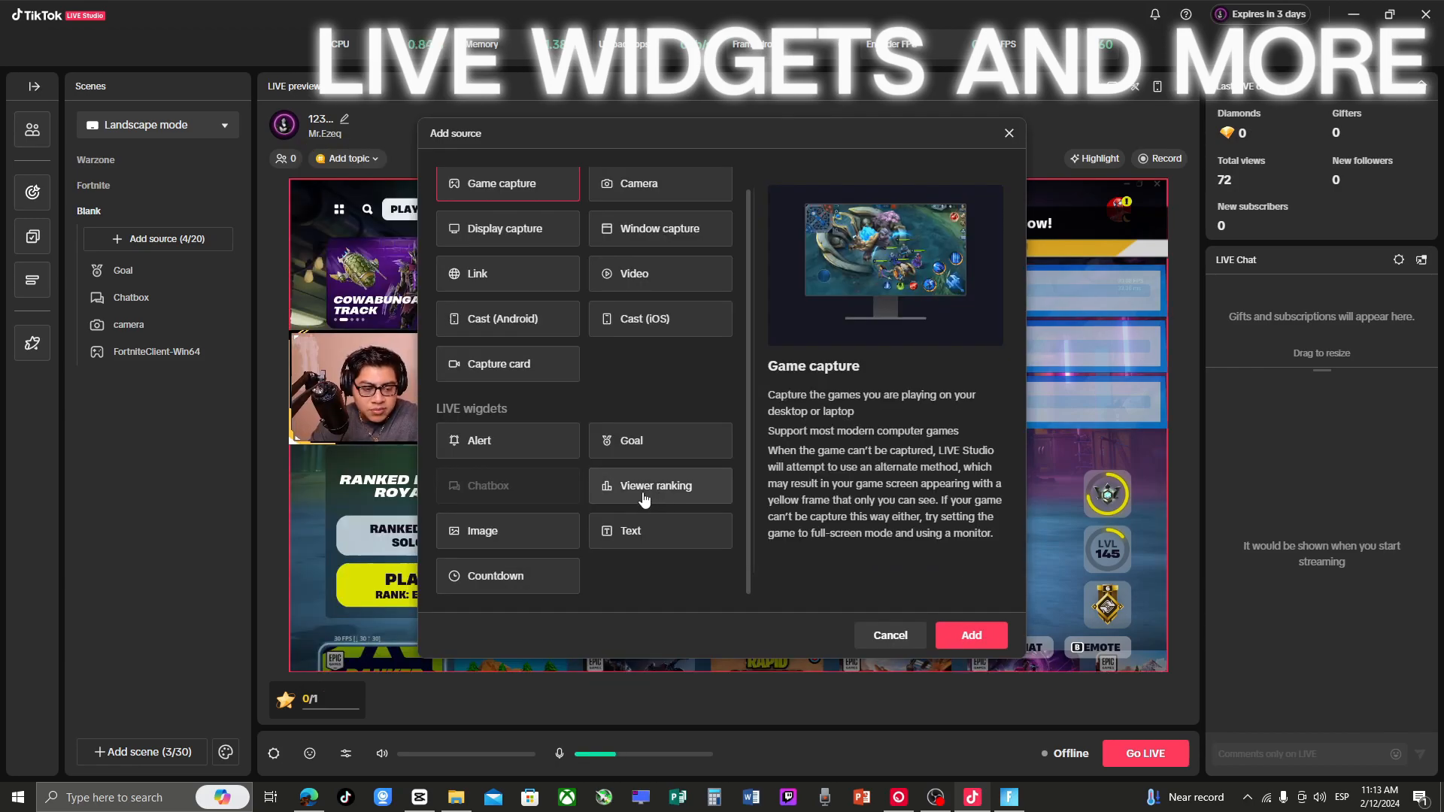
Add the YouTube logo R (7).png as an image source for the Blank scene and place it in the scene's lower-left corner.
left_click(636, 496)
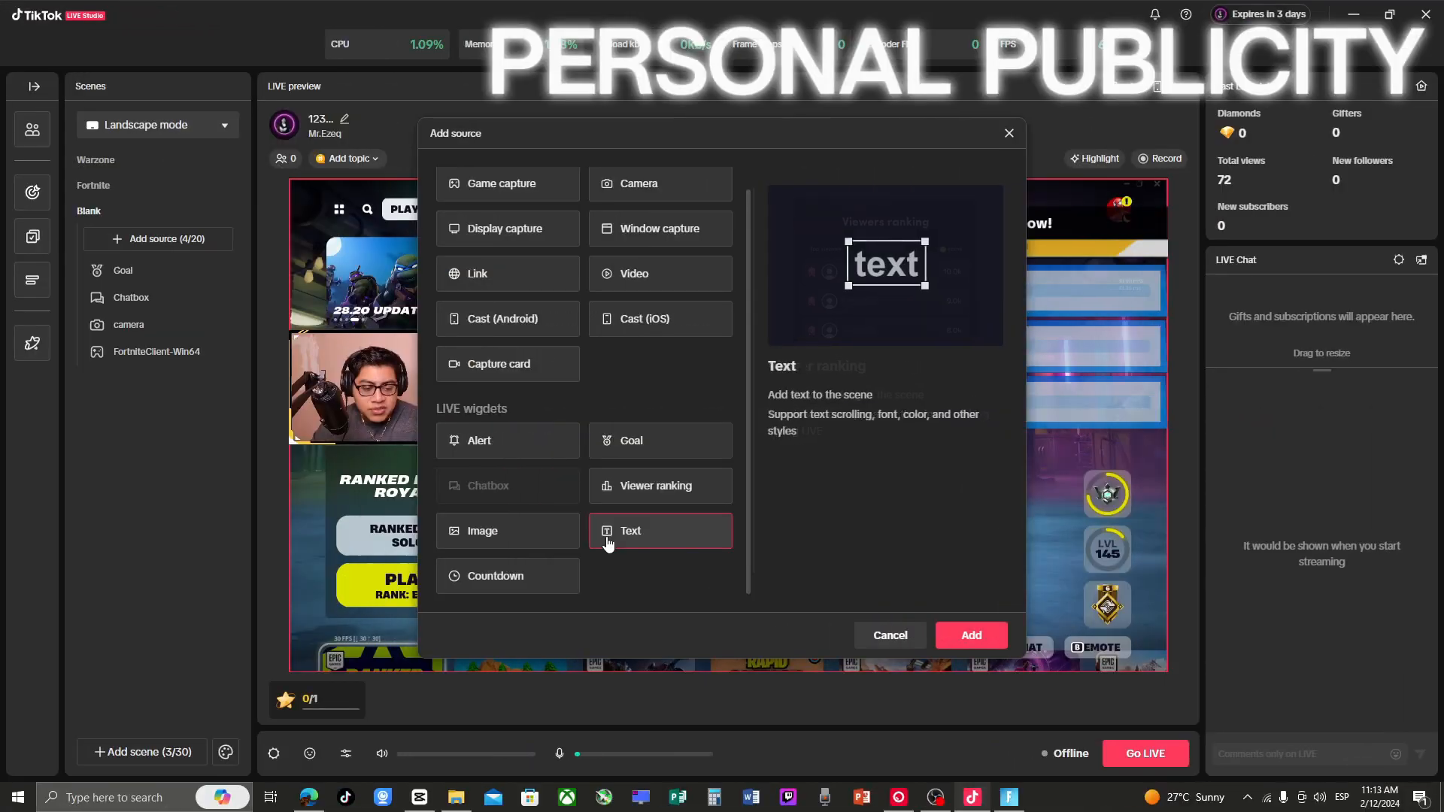
left_click(536, 540)
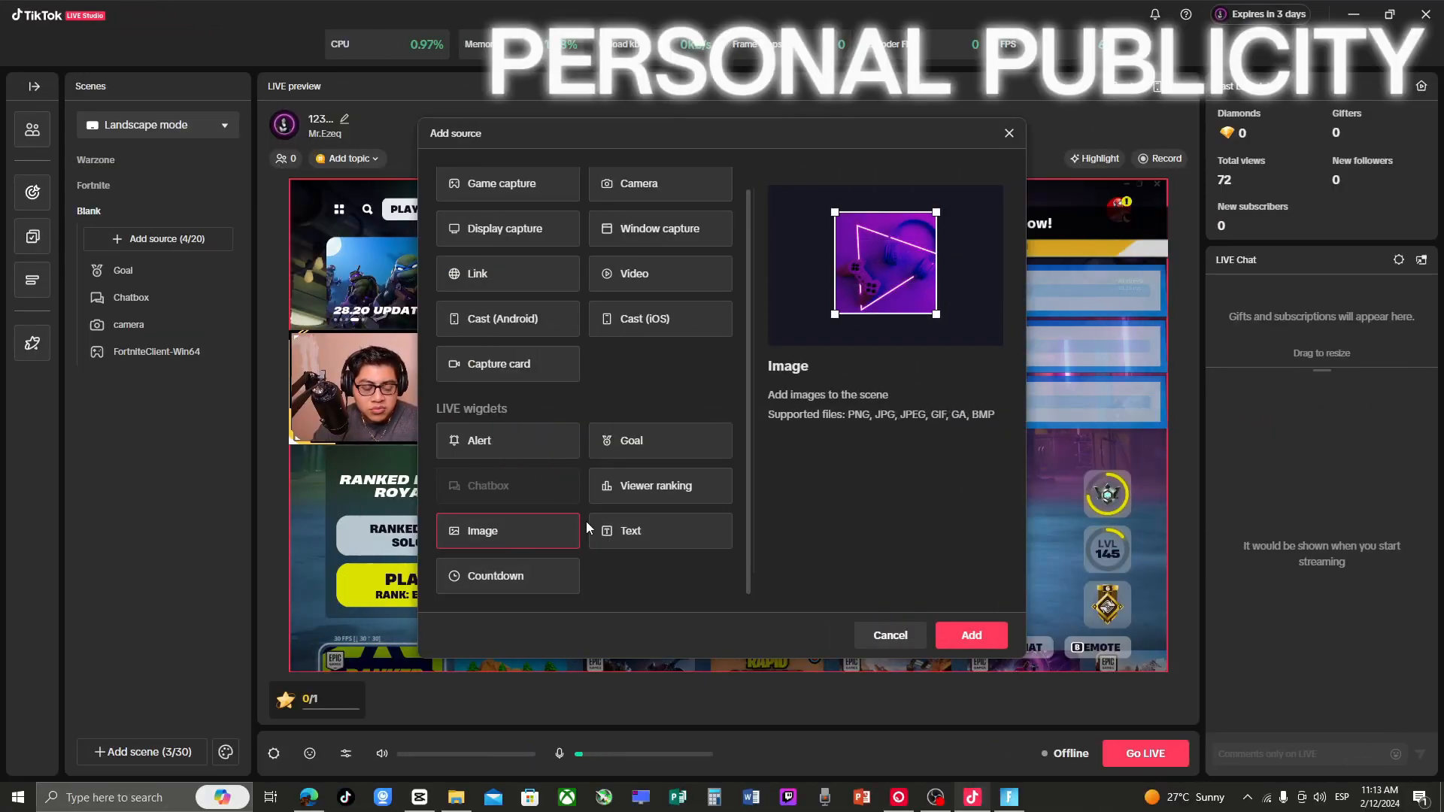
left_click(970, 635)
left_click(723, 412)
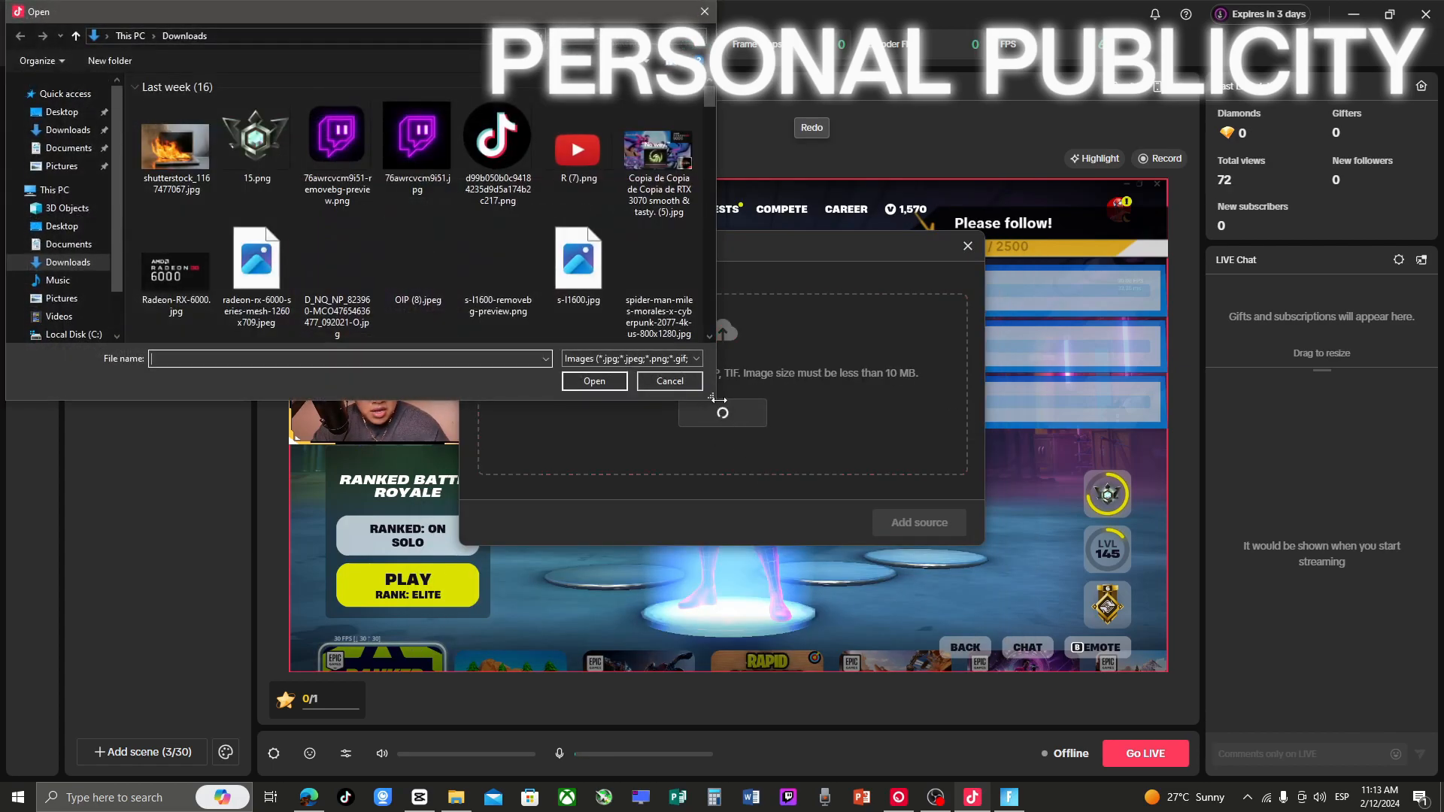
double_click(577, 150)
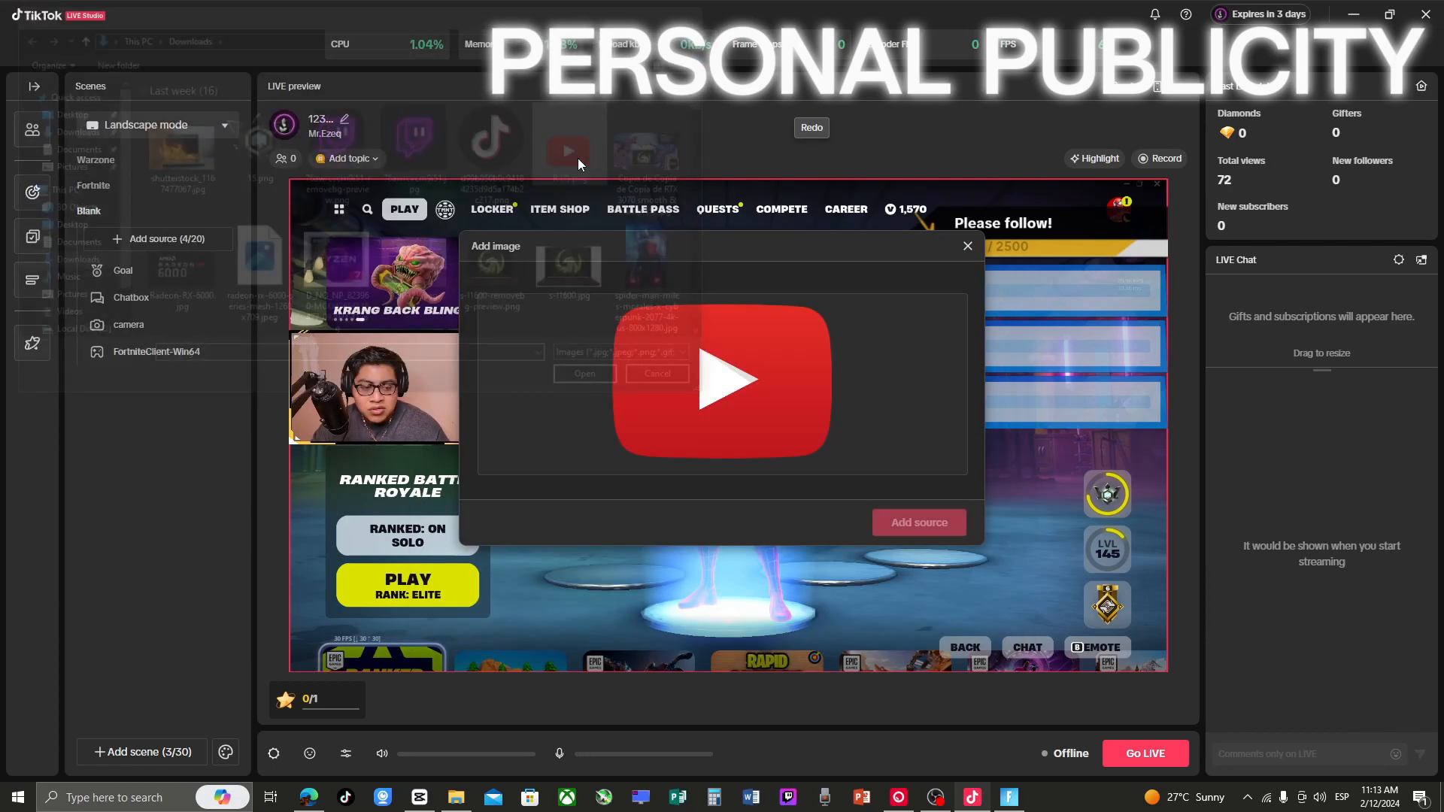
left_click(918, 522)
left_click_drag(586, 293, 403, 655)
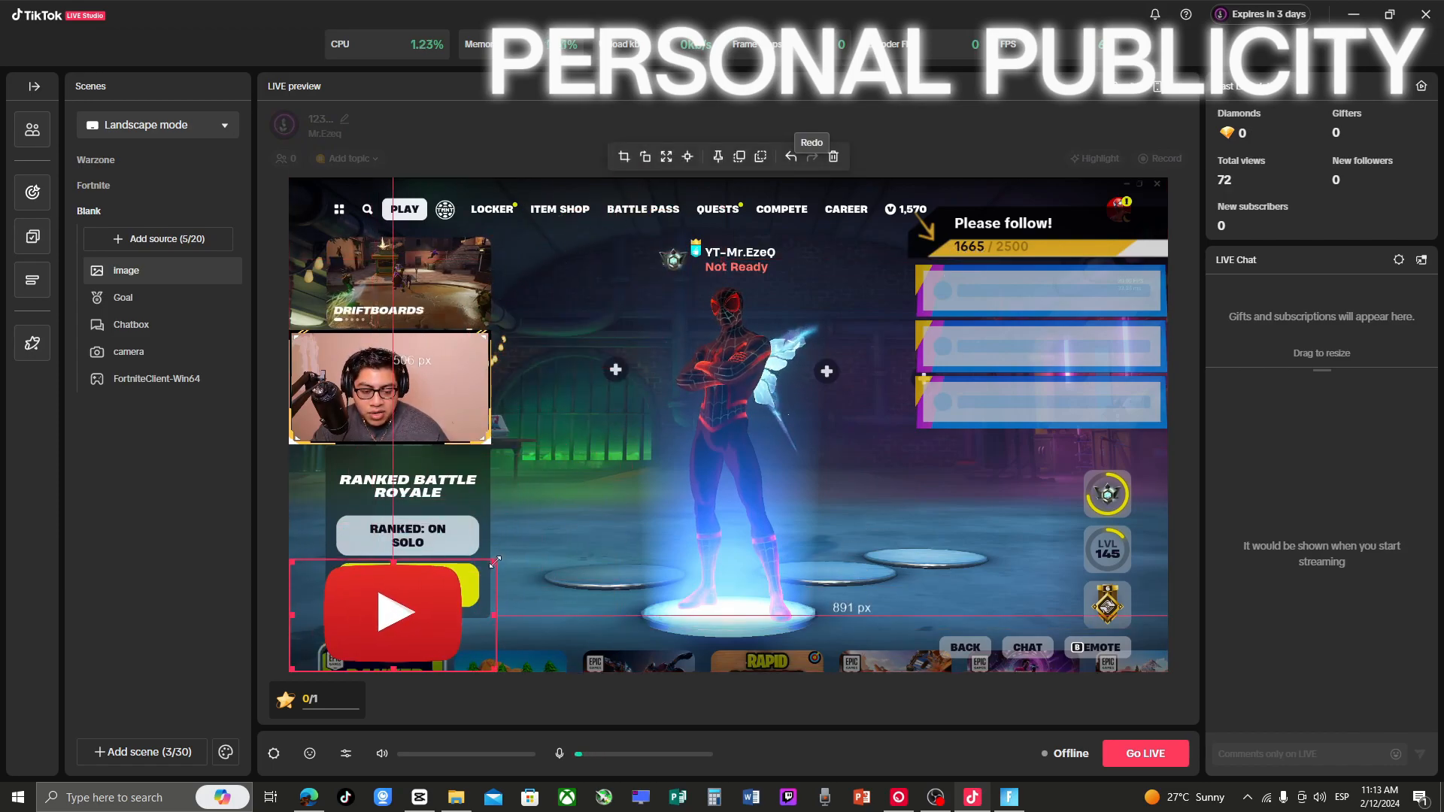
Shrink the YouTube logo image to a small badge in the lower-left corner of the Blank scene.
left_click_drag(495, 561, 385, 621)
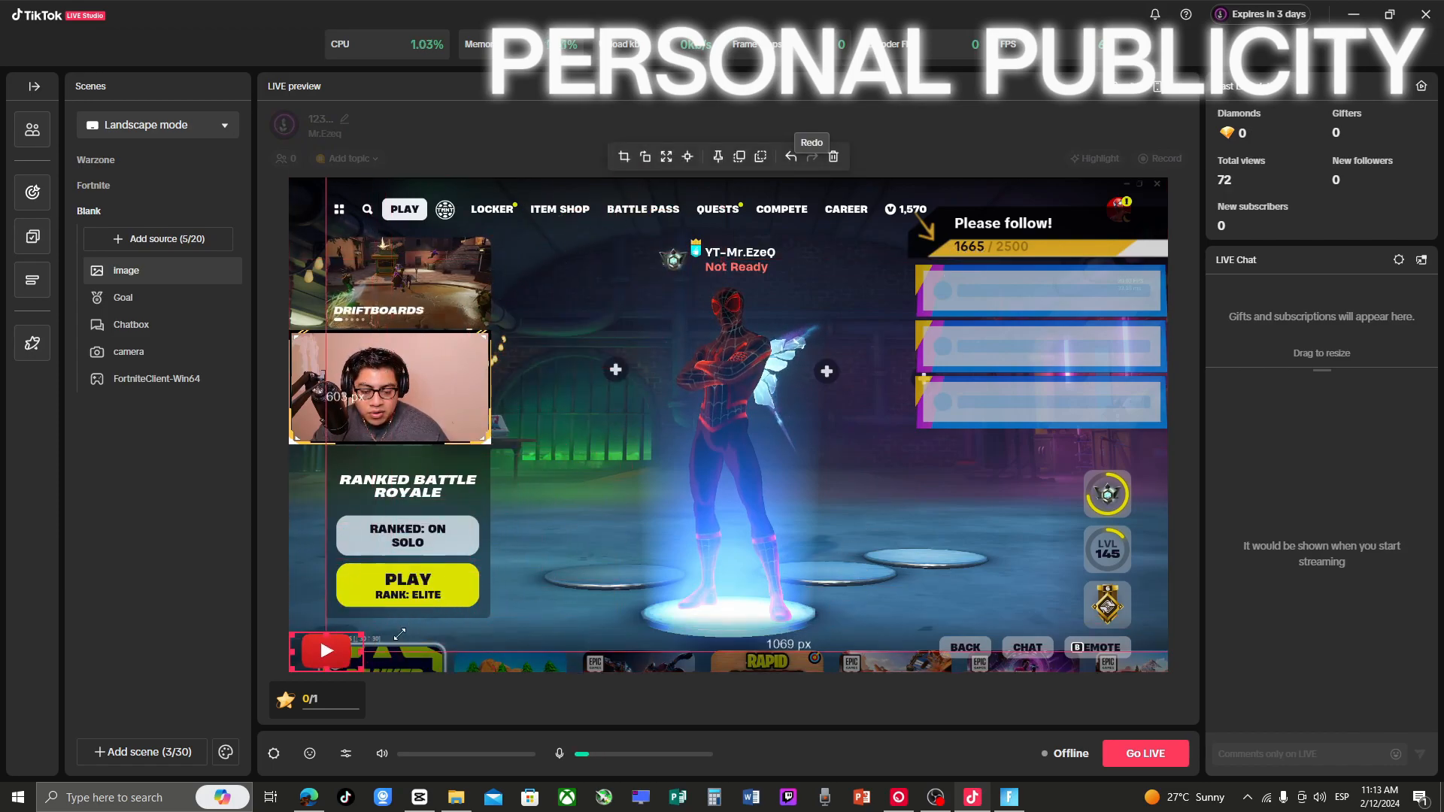
left_click(542, 619)
left_click_drag(524, 470, 530, 465)
mouse_move(196, 386)
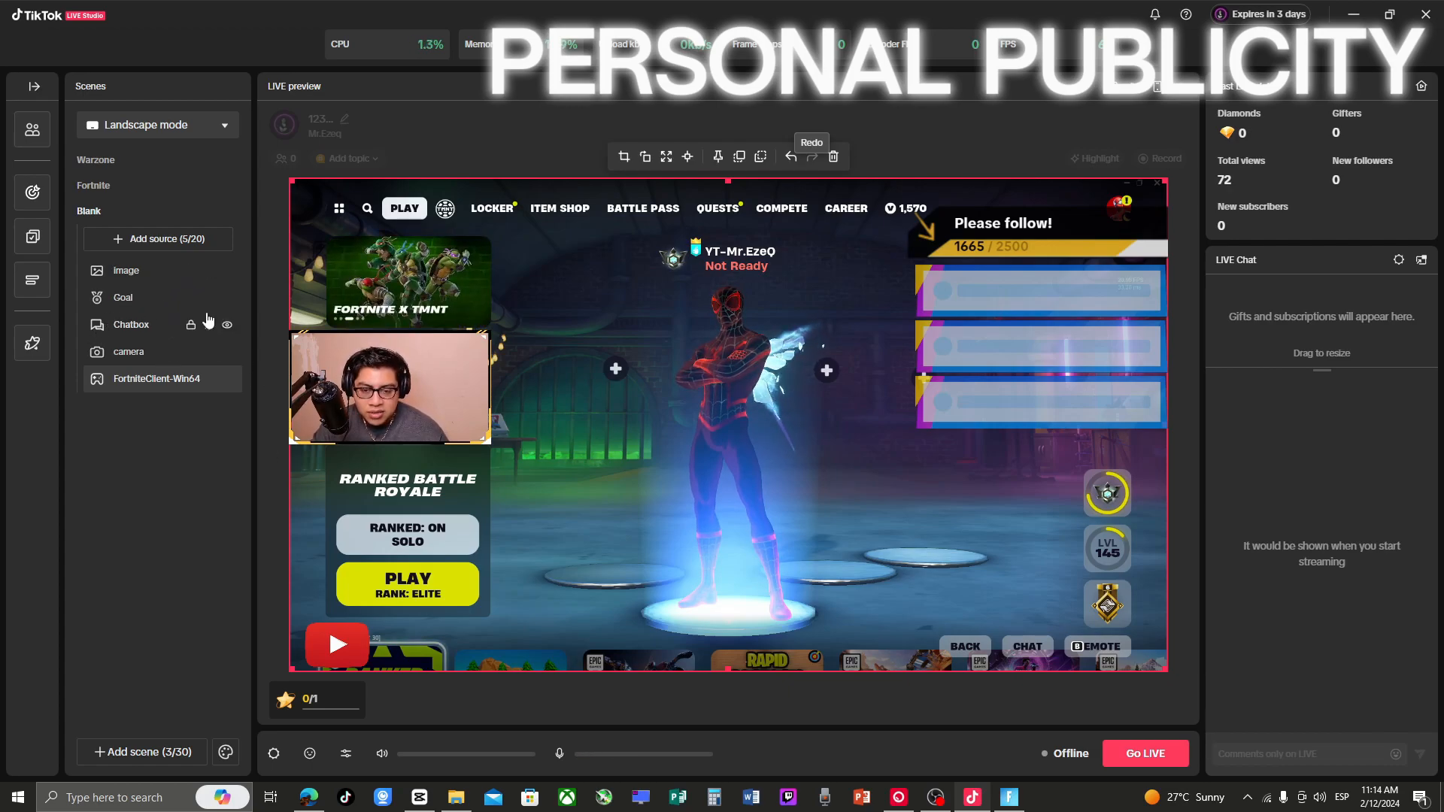
left_click(335, 647)
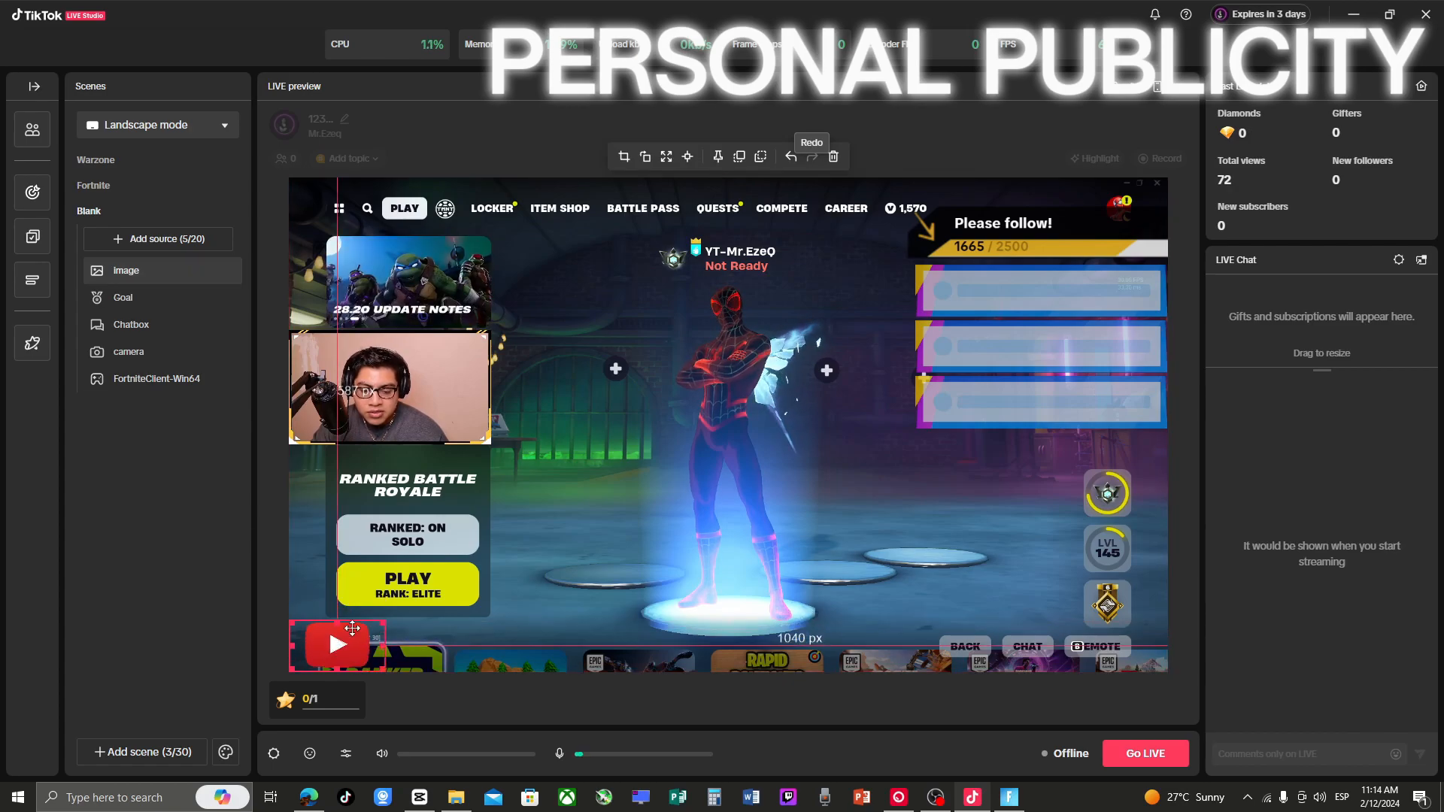
left_click(142, 583)
left_click(339, 626)
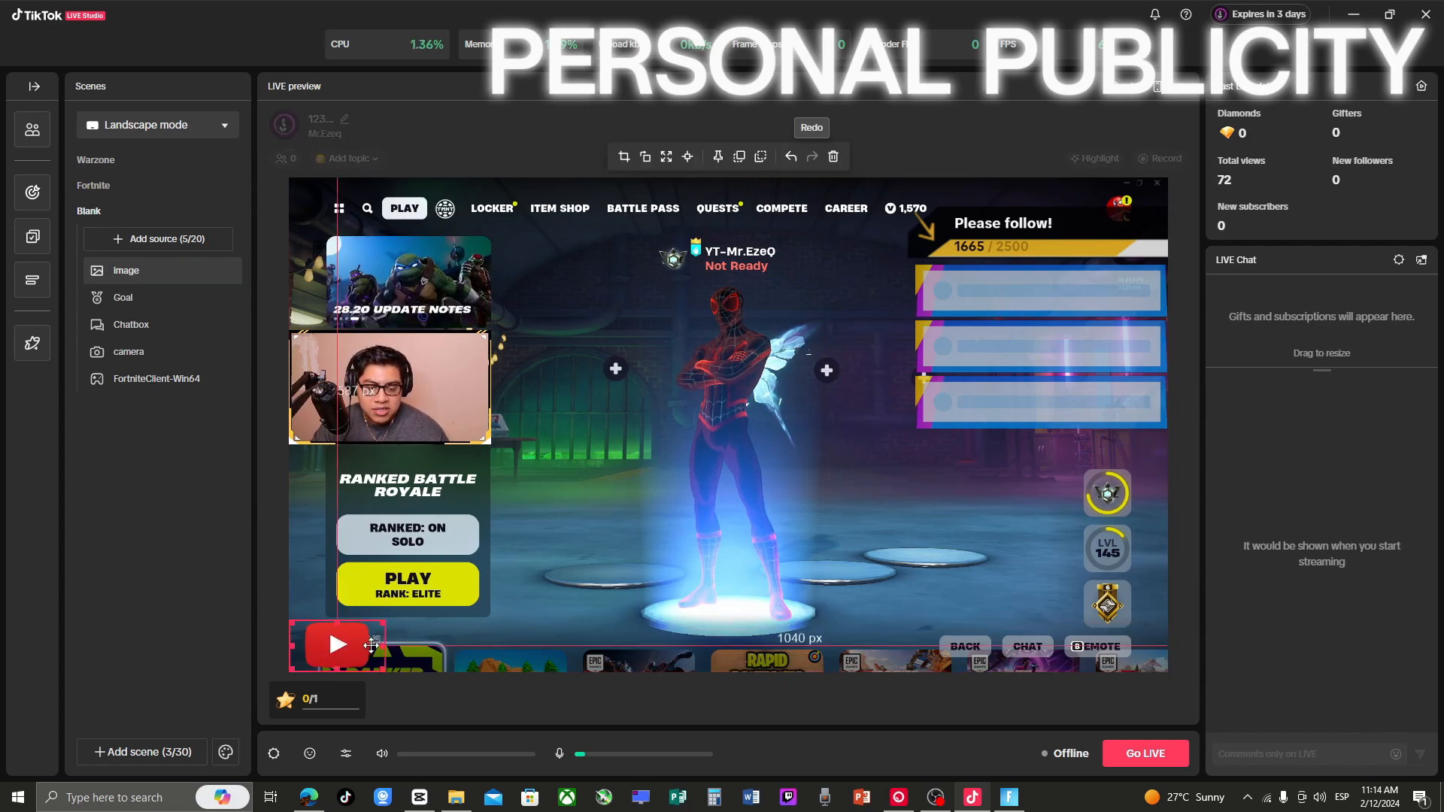
left_click_drag(385, 620, 361, 632)
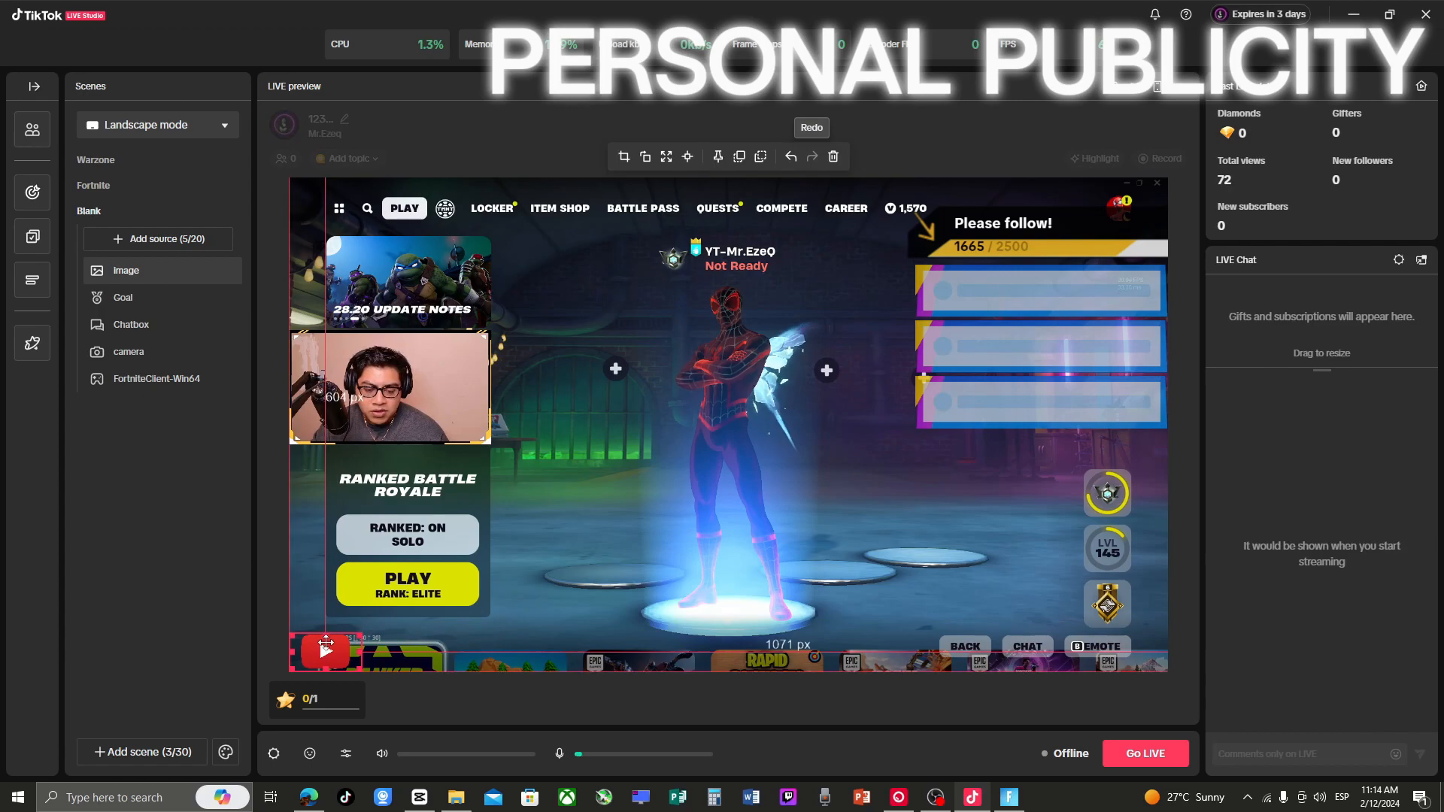
left_click(198, 604)
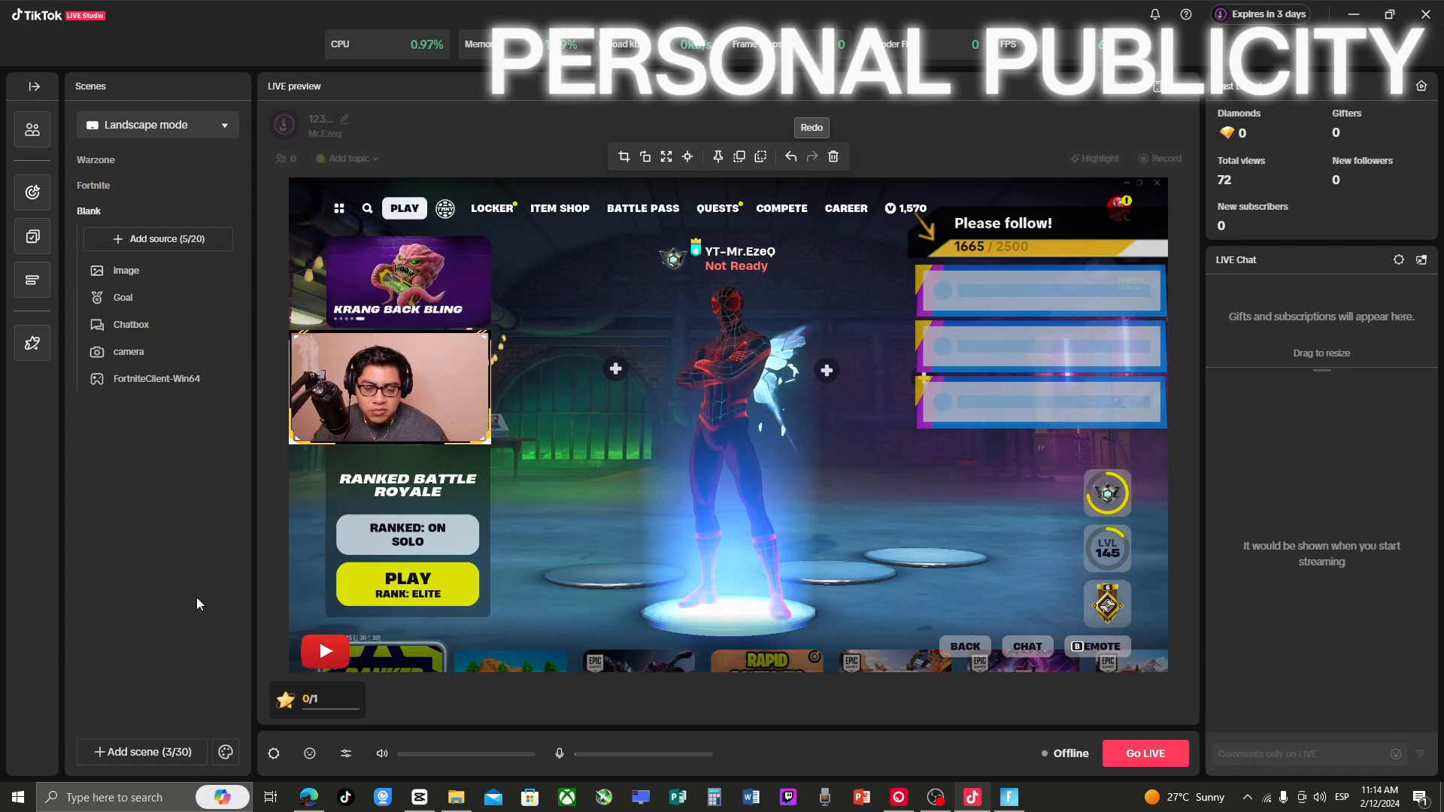
Start a new Text source for the Blank scene and enter the streamer's channel name as its text.
left_click(186, 240)
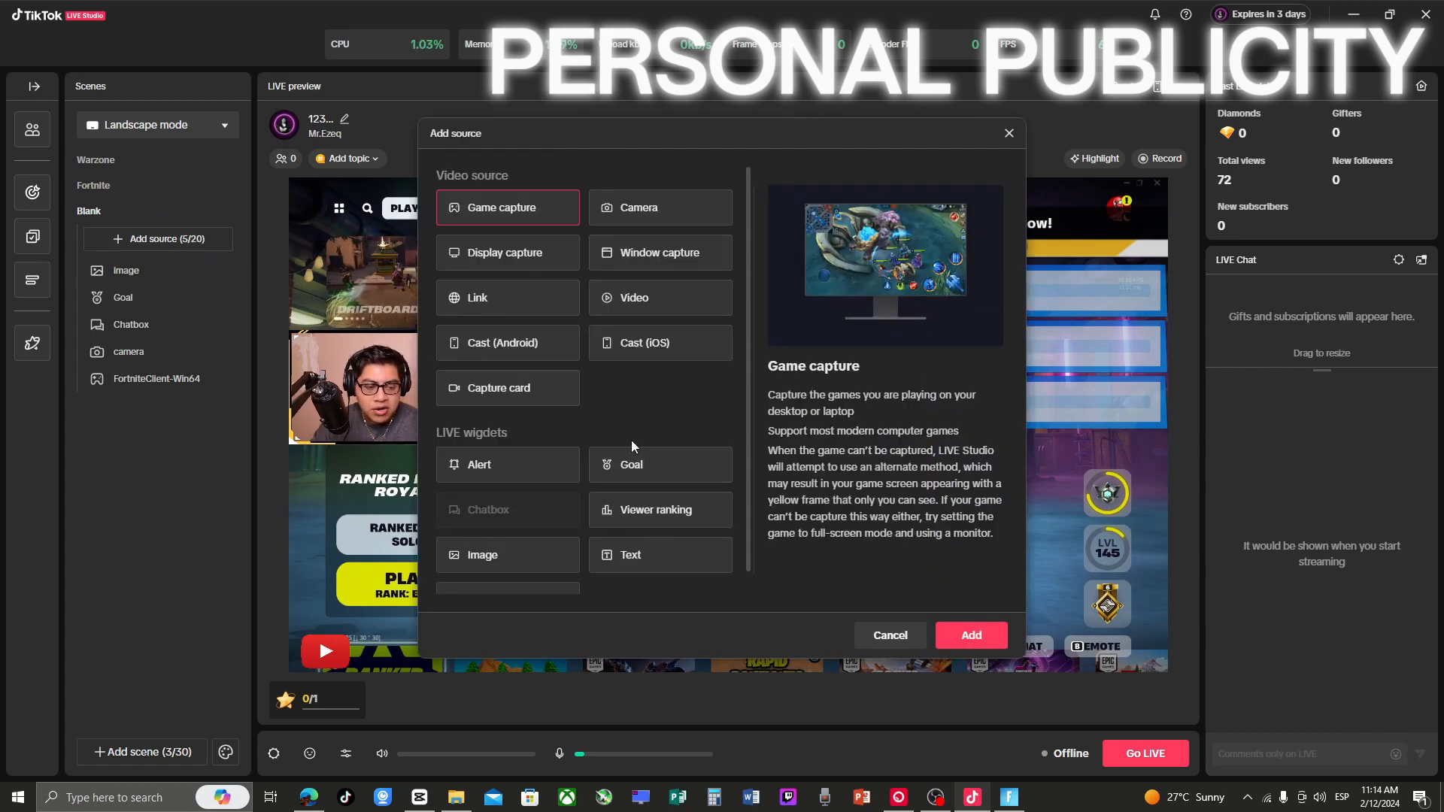
left_click(653, 565)
left_click(966, 632)
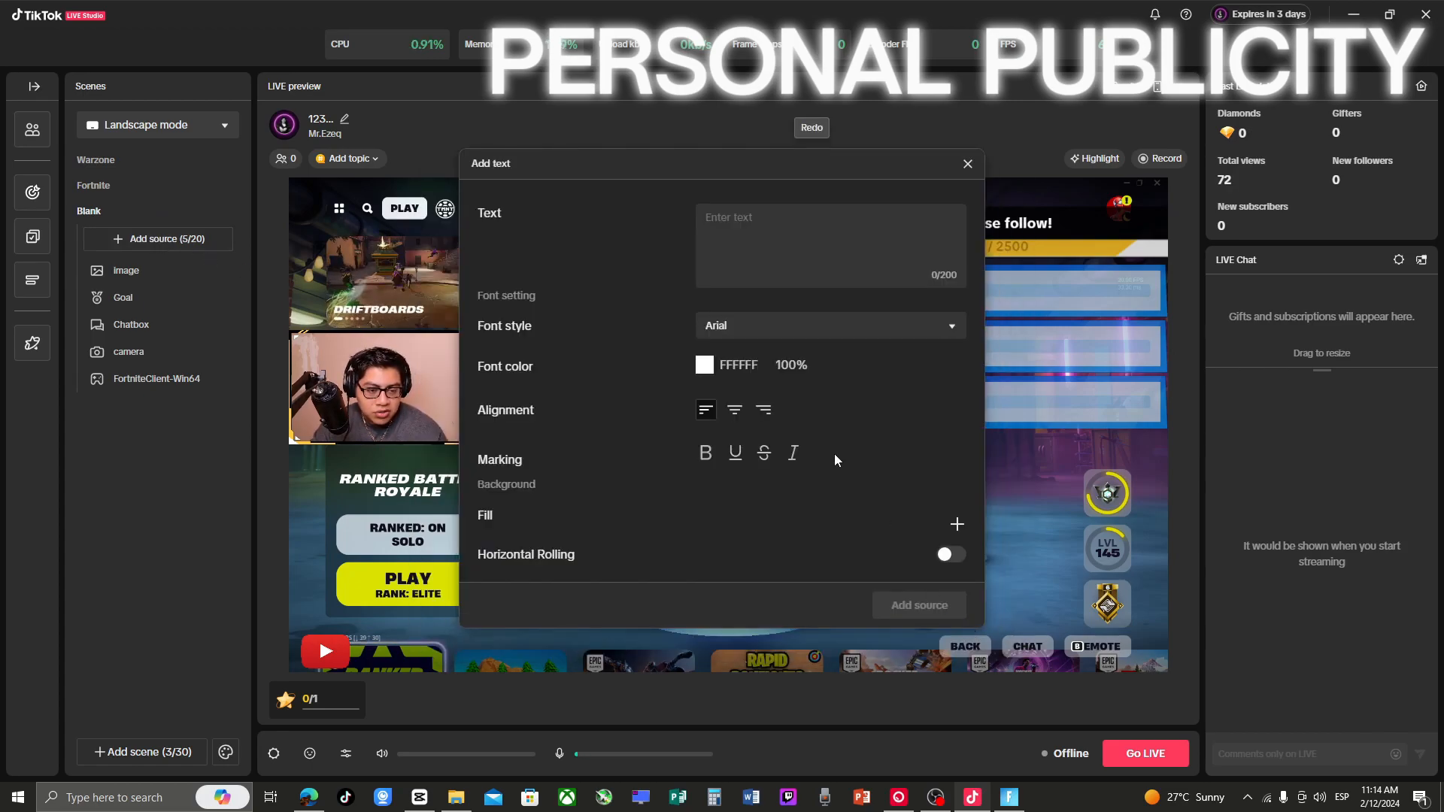
type("Y")
key("BackSpace")
type("Mr.eZ")
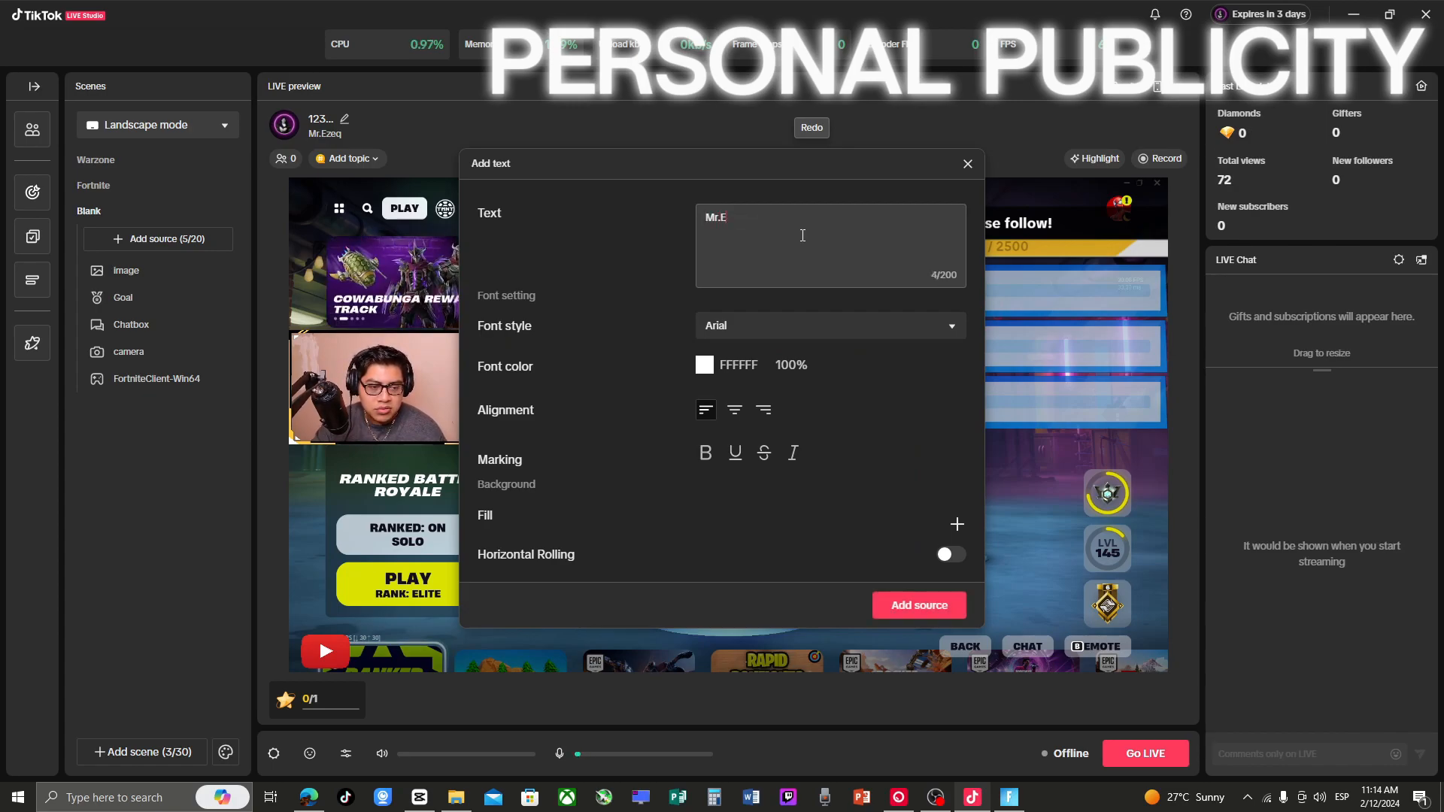
Keep the Arial font, centre-align the channel name text and add it to the scene.
left_click(787, 325)
left_click(748, 414)
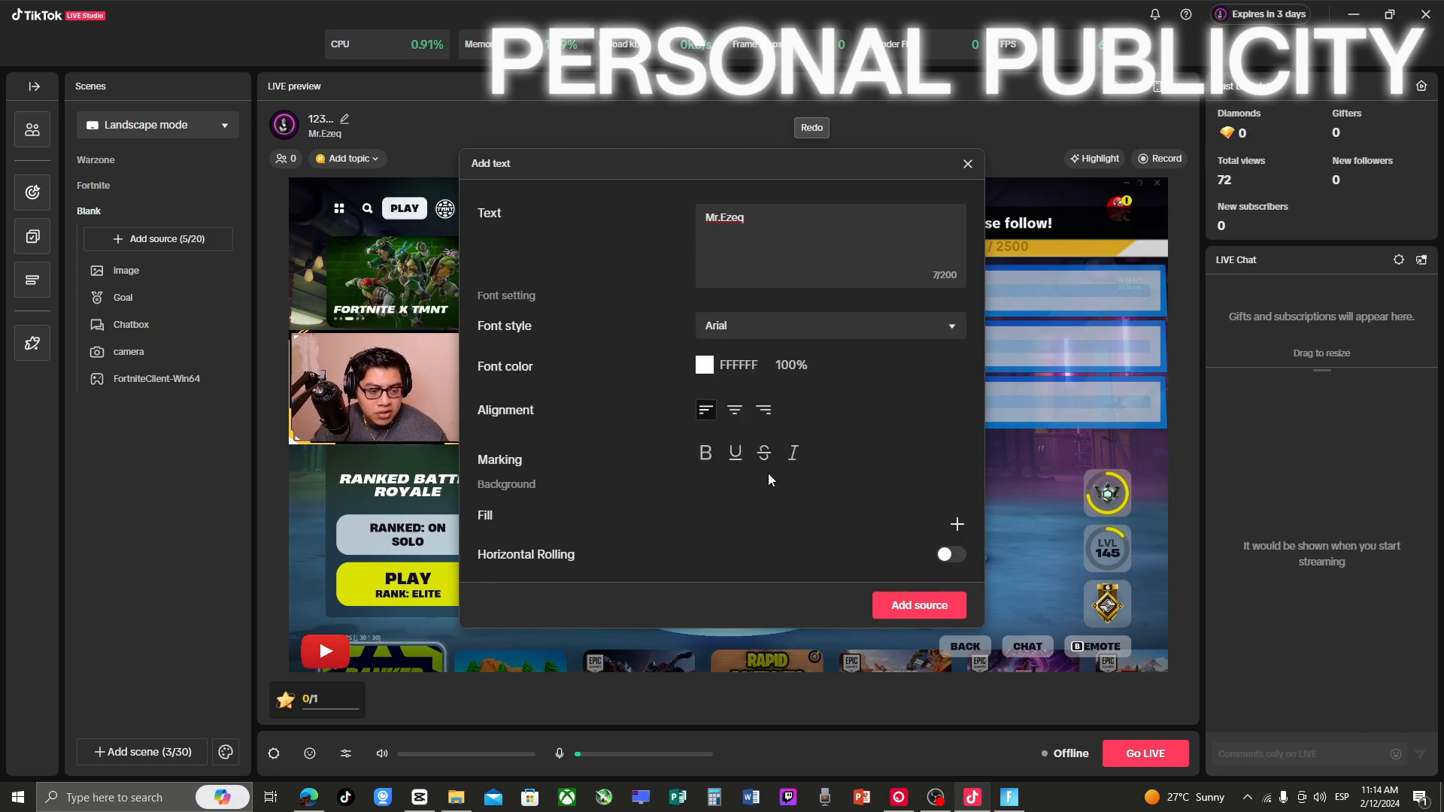
left_click(737, 409)
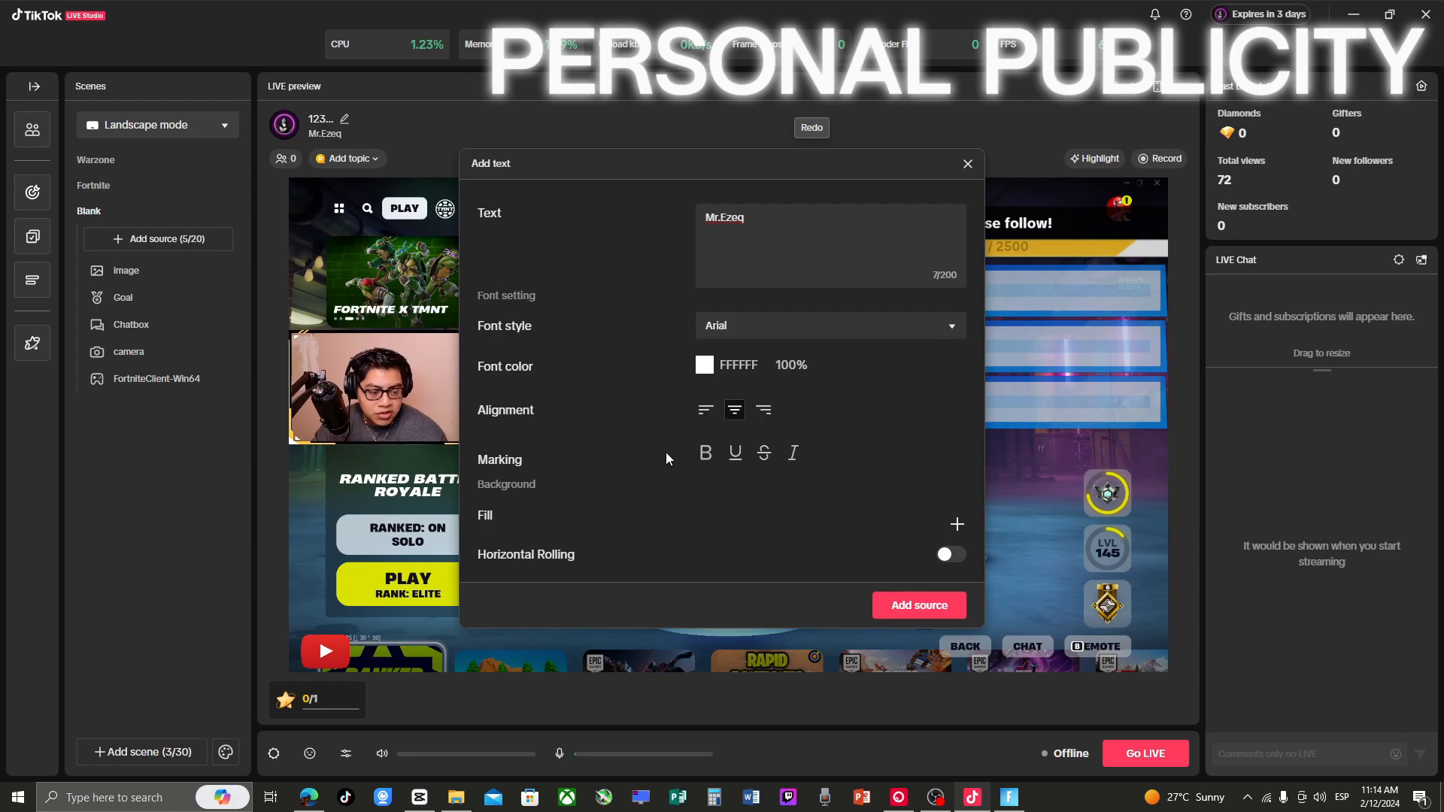
left_click(936, 601)
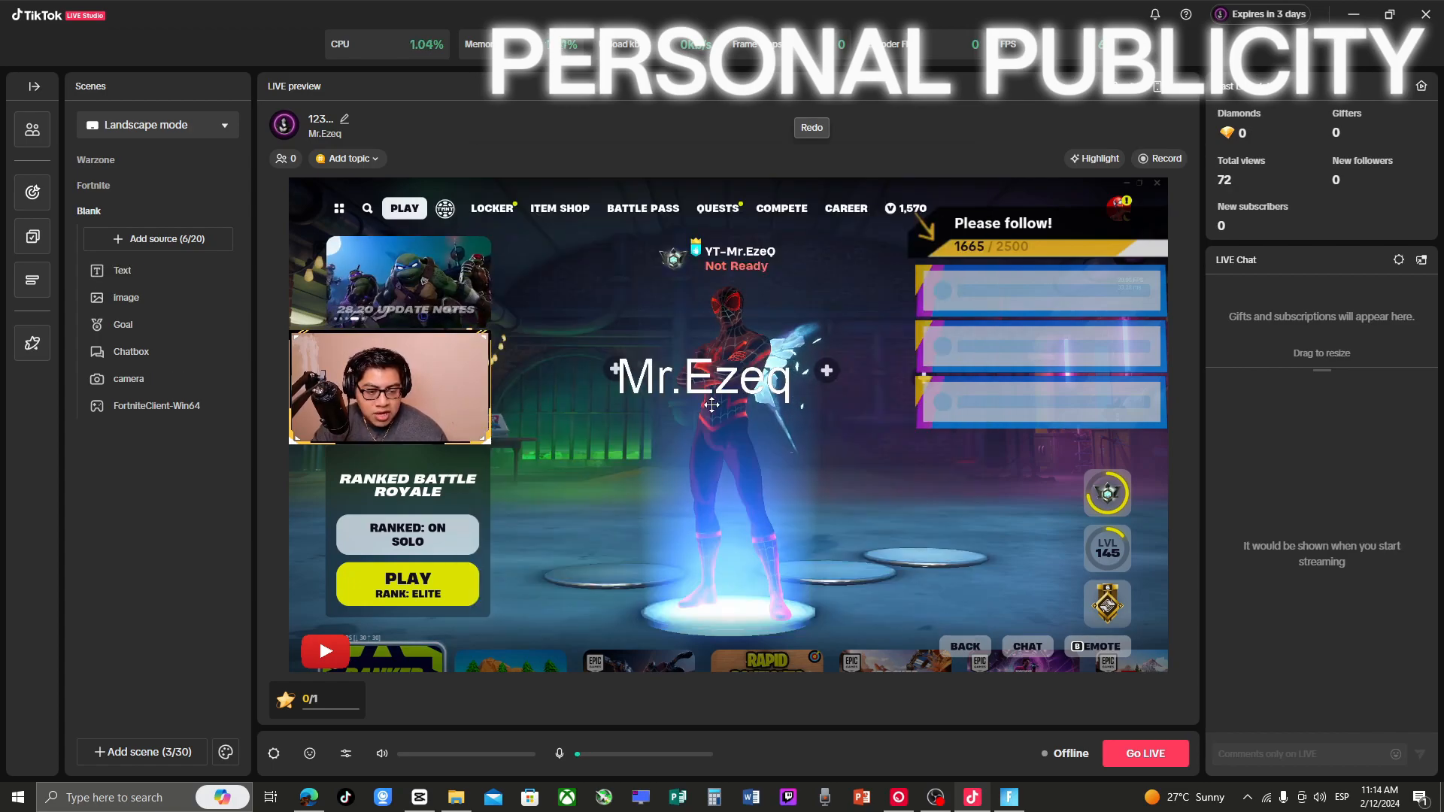
Scale down the channel name text and place it directly beside the YouTube logo in the scene.
left_click(782, 394)
left_click_drag(790, 402, 414, 651)
left_click(558, 605)
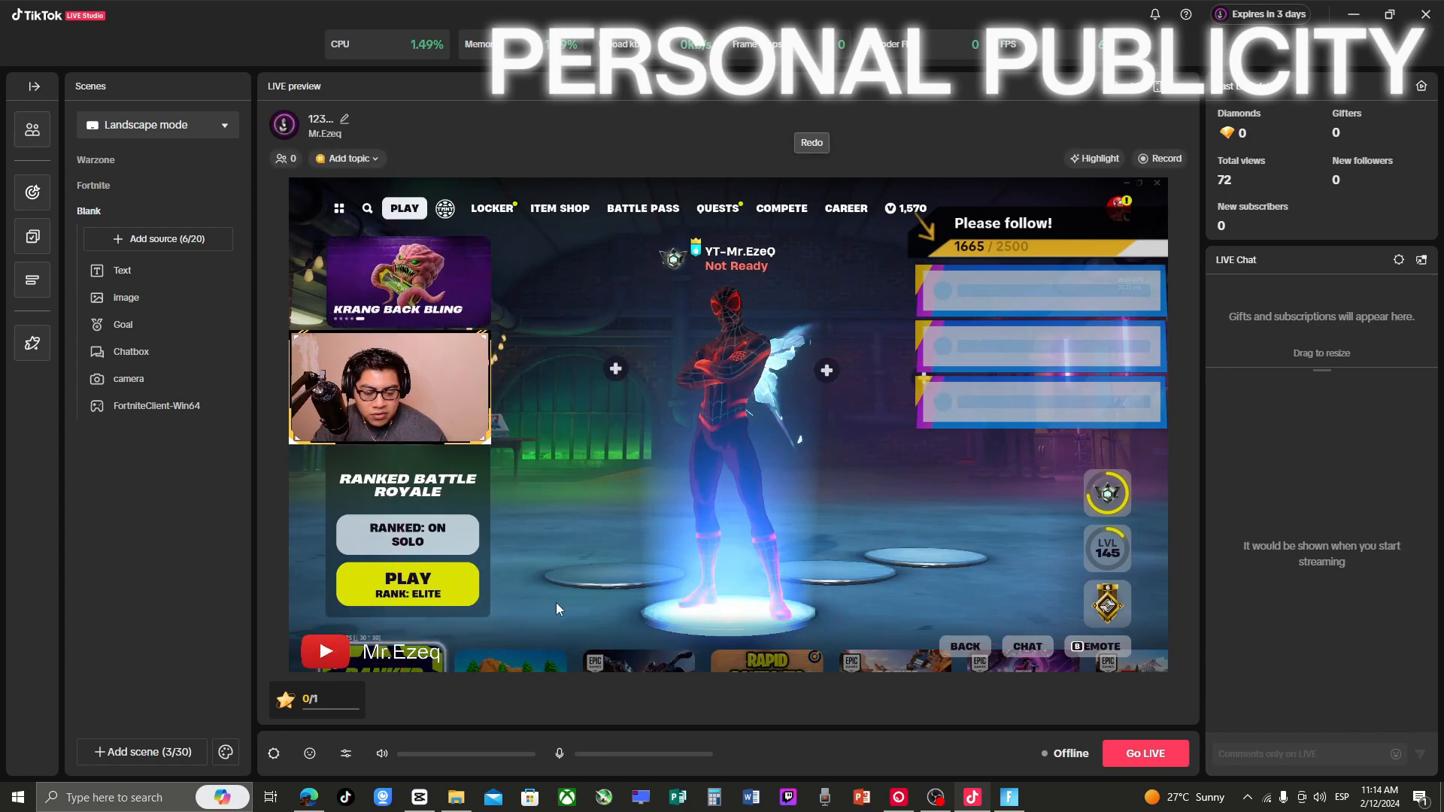
double_click(420, 652)
Review the LIVE settings' information and video sections, and open the video settings for editing.
left_click(552, 148)
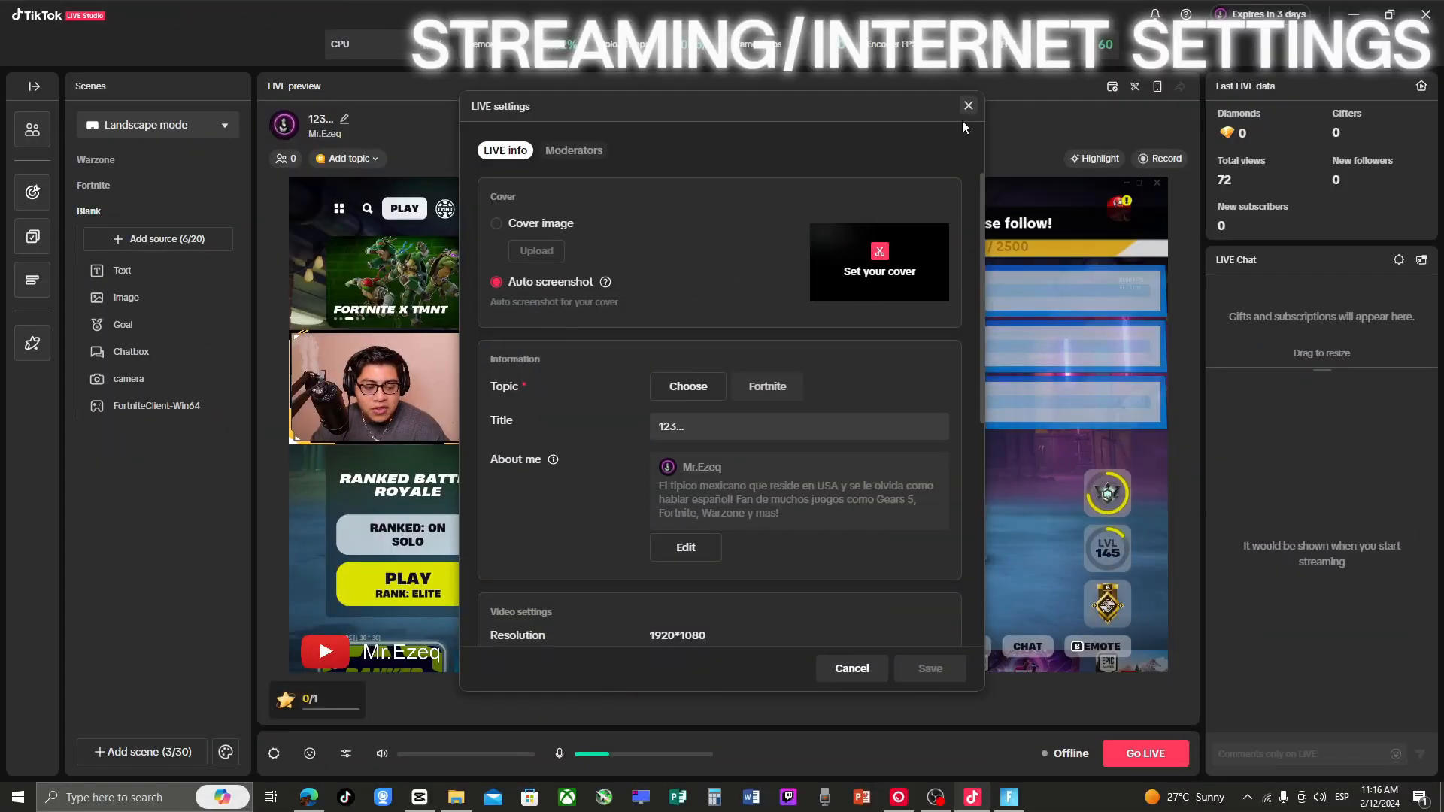
scroll(860, 286, "down", 4)
scroll(669, 281, "up", 2)
scroll(669, 281, "up", 1)
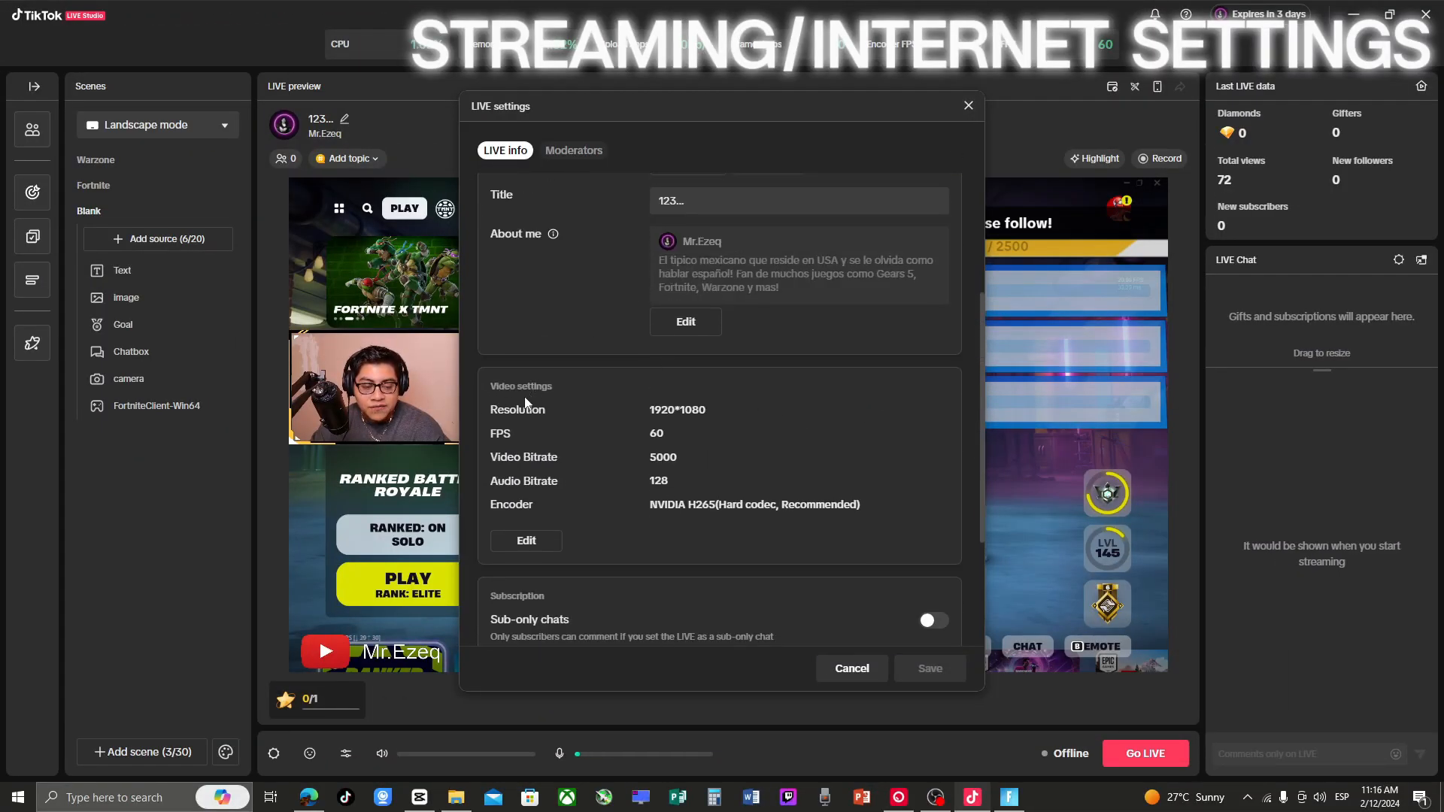
left_click(531, 538)
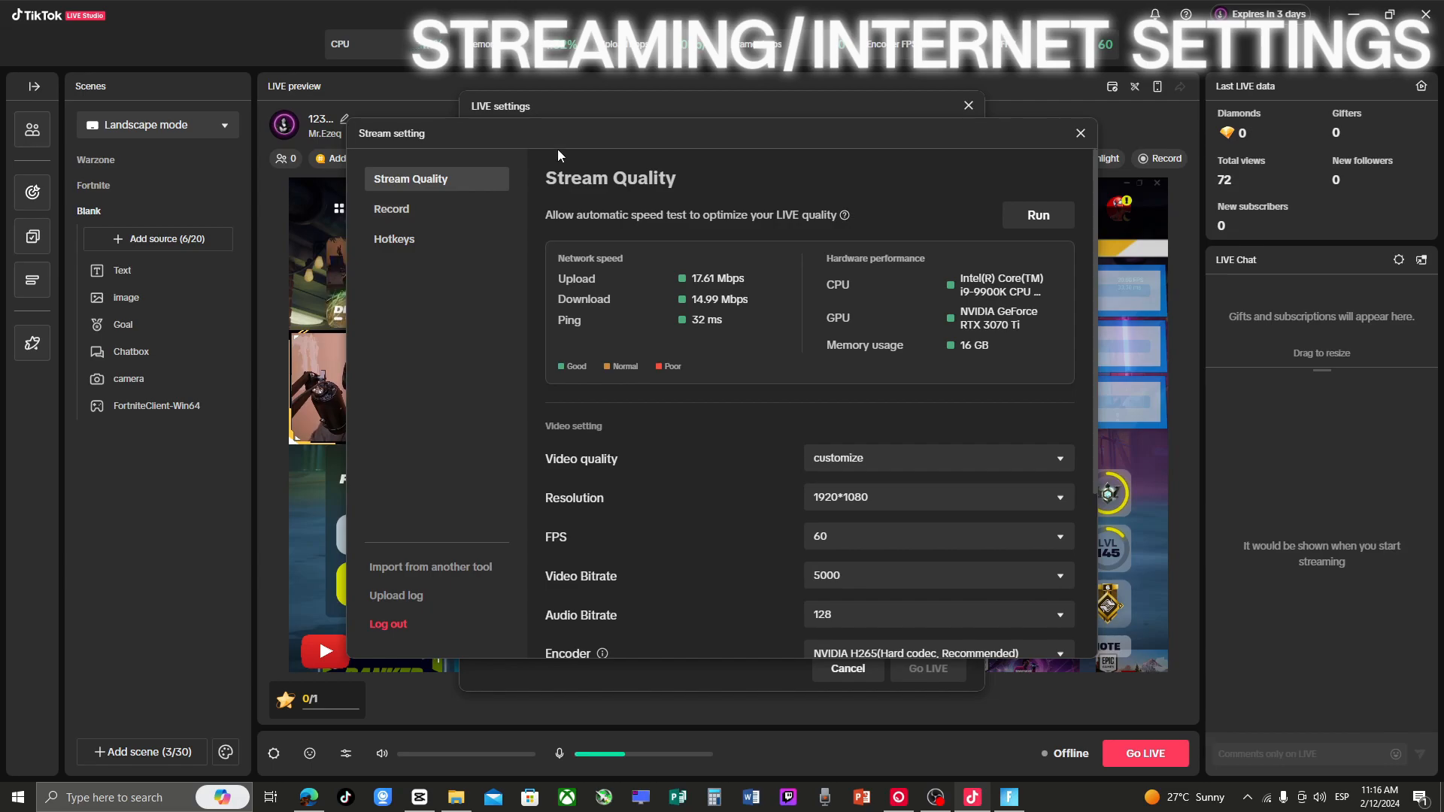
Examine the Stream Quality settings, including the available resolutions and video quality options.
left_click_drag(604, 129, 591, 115)
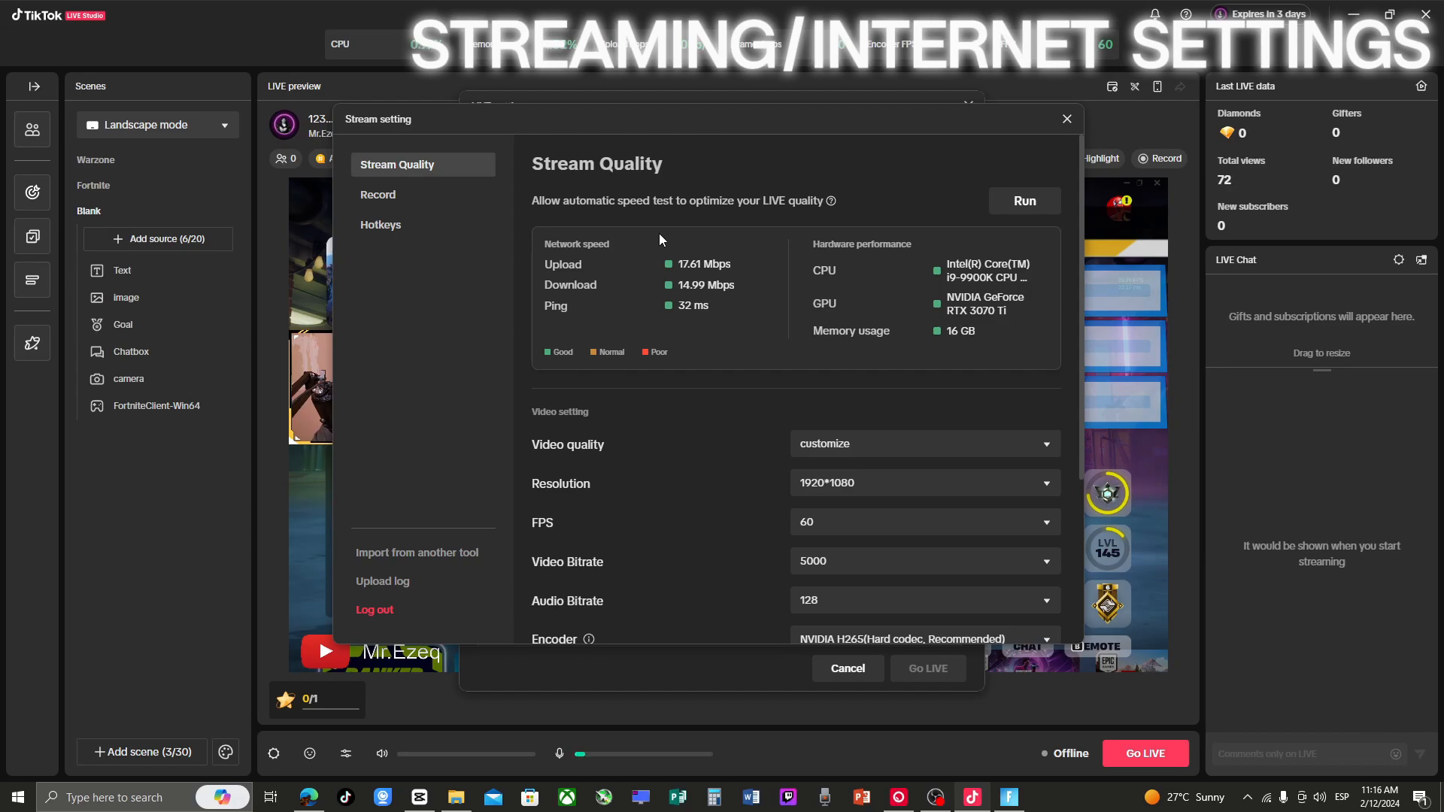
left_click(850, 407)
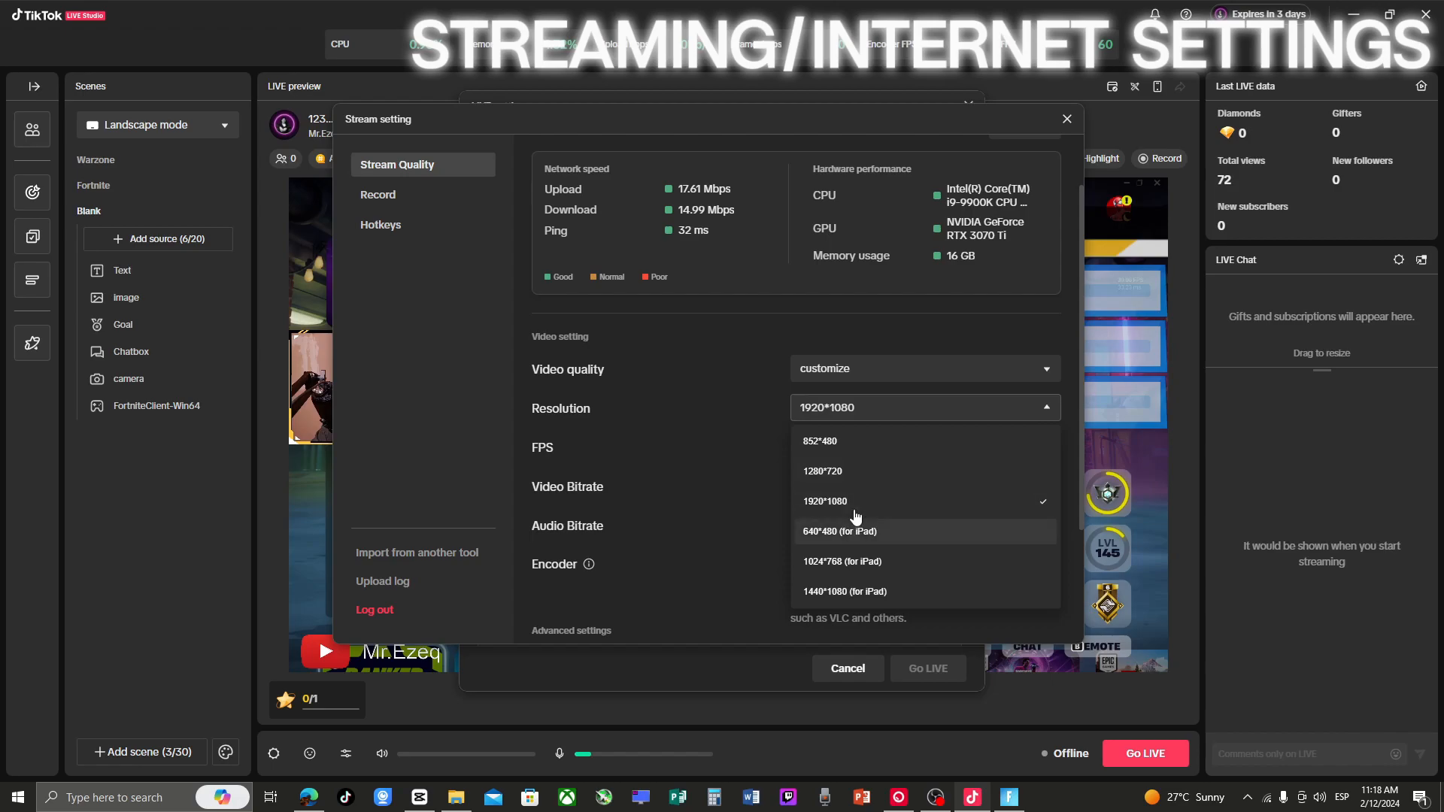
left_click(756, 456)
left_click(798, 374)
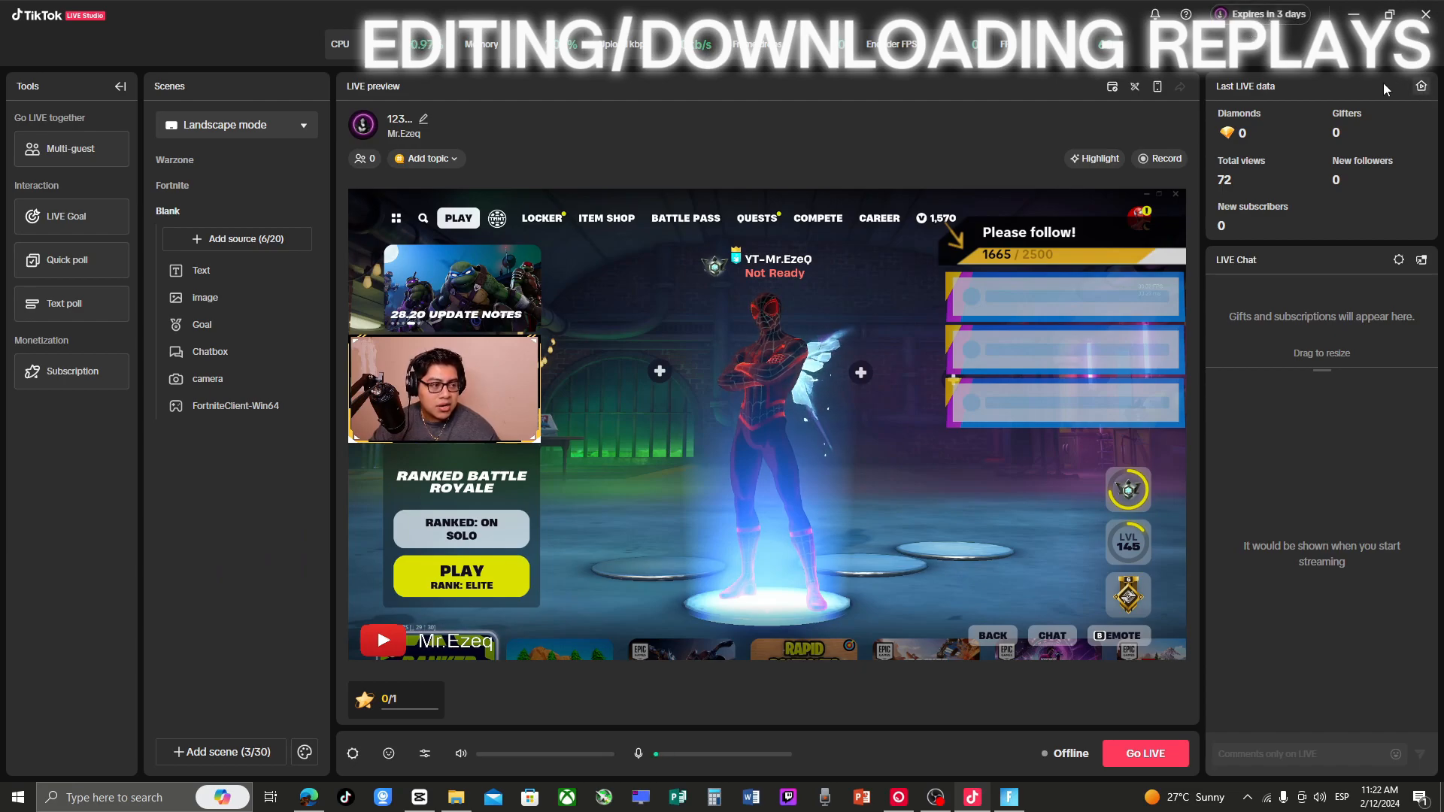
Open the LIVE Center and view the Feb 11, 2024 replay titled 123..., pausing its playback.
left_click(1422, 87)
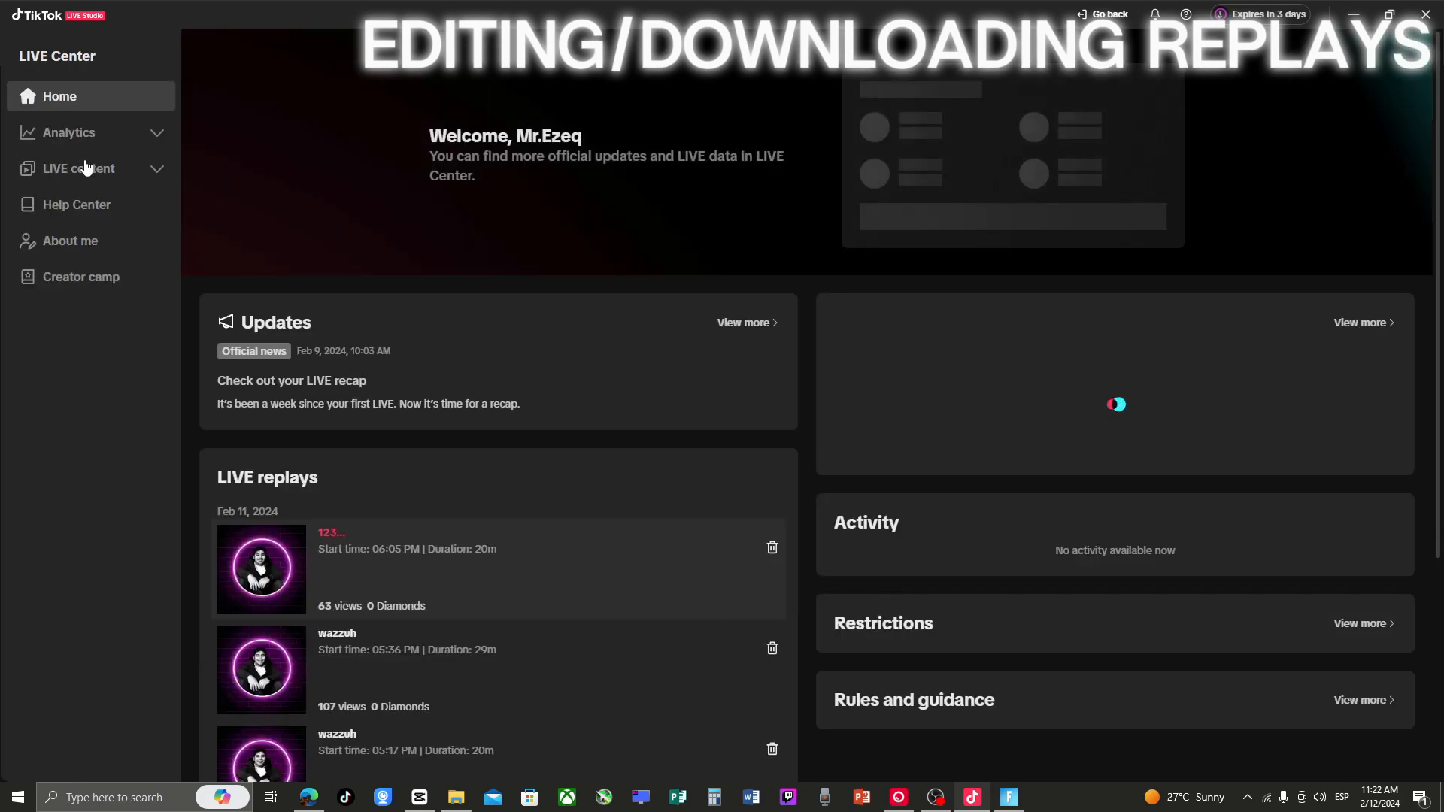
left_click(254, 560)
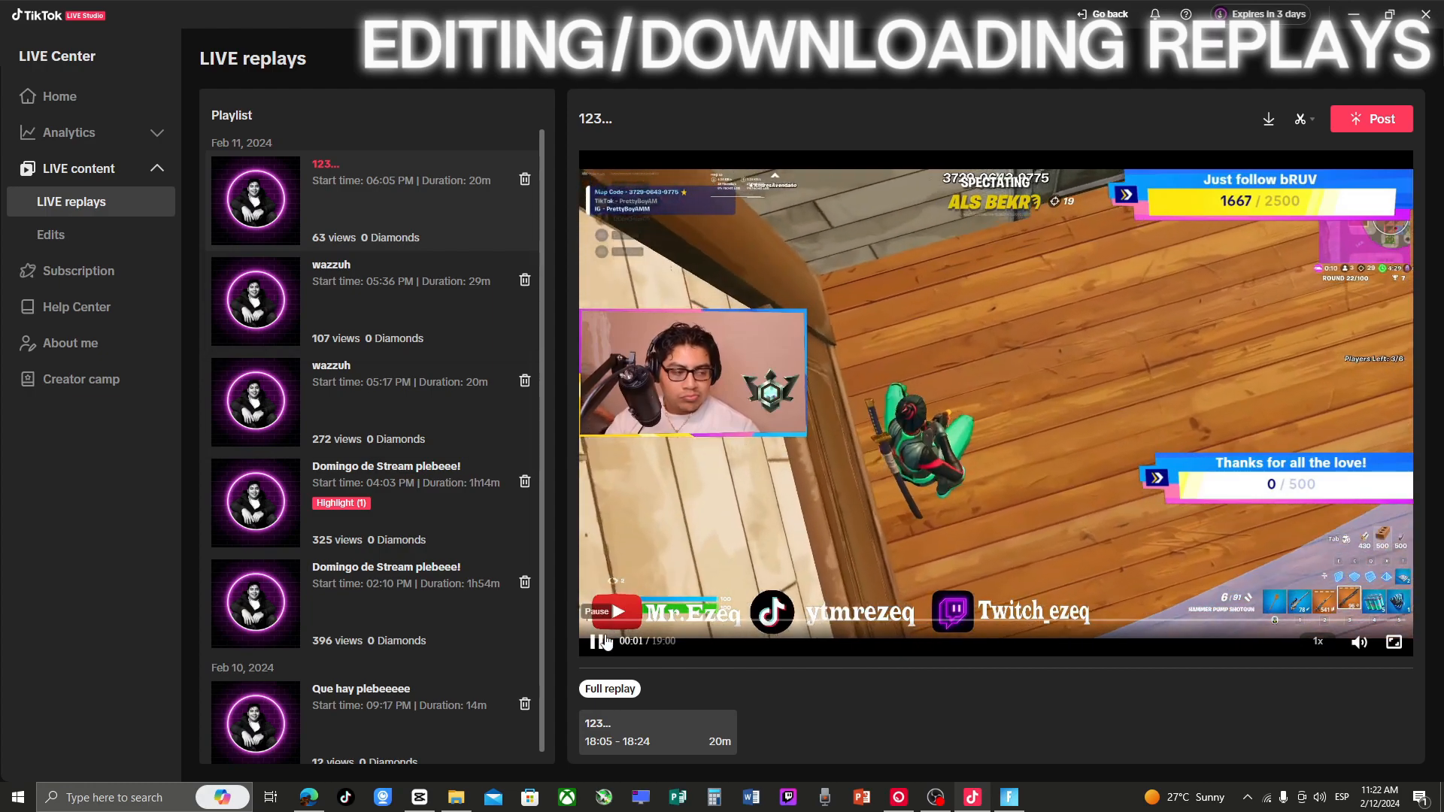
left_click(636, 572)
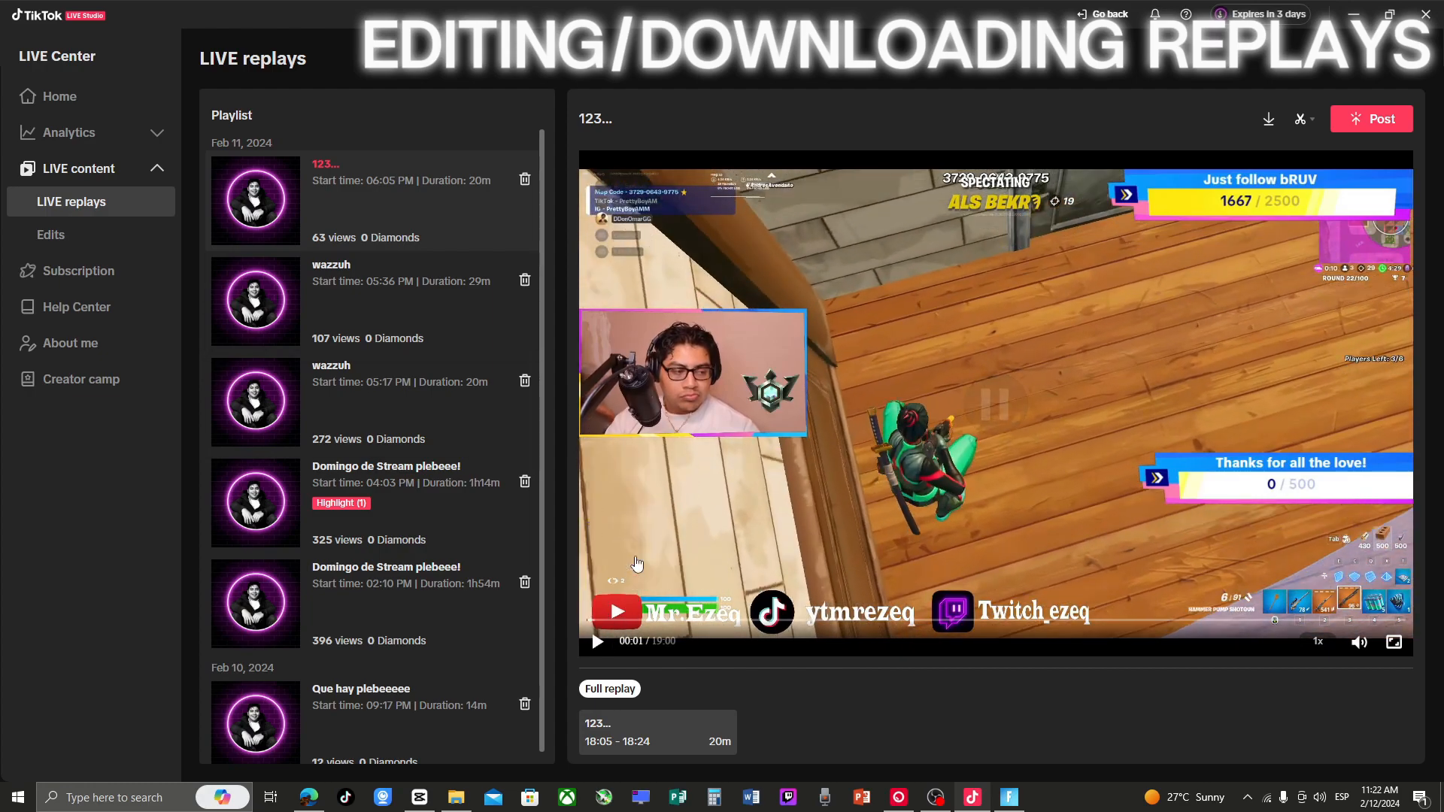